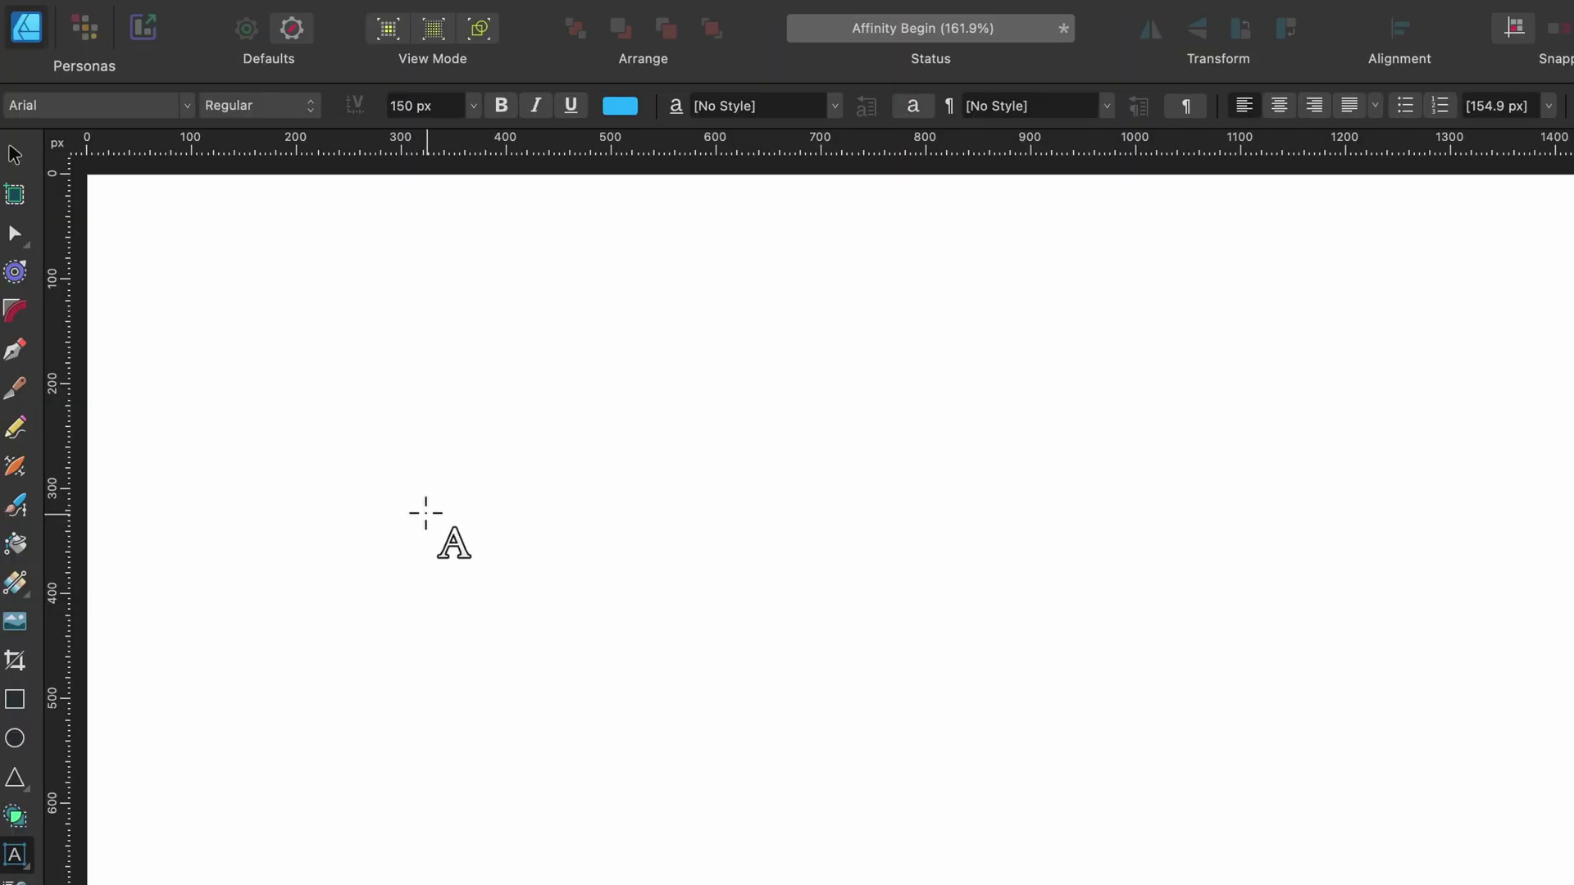
# Type a test word 'ABc' as artistic text, then undo it.
pyautogui.click(425, 513)
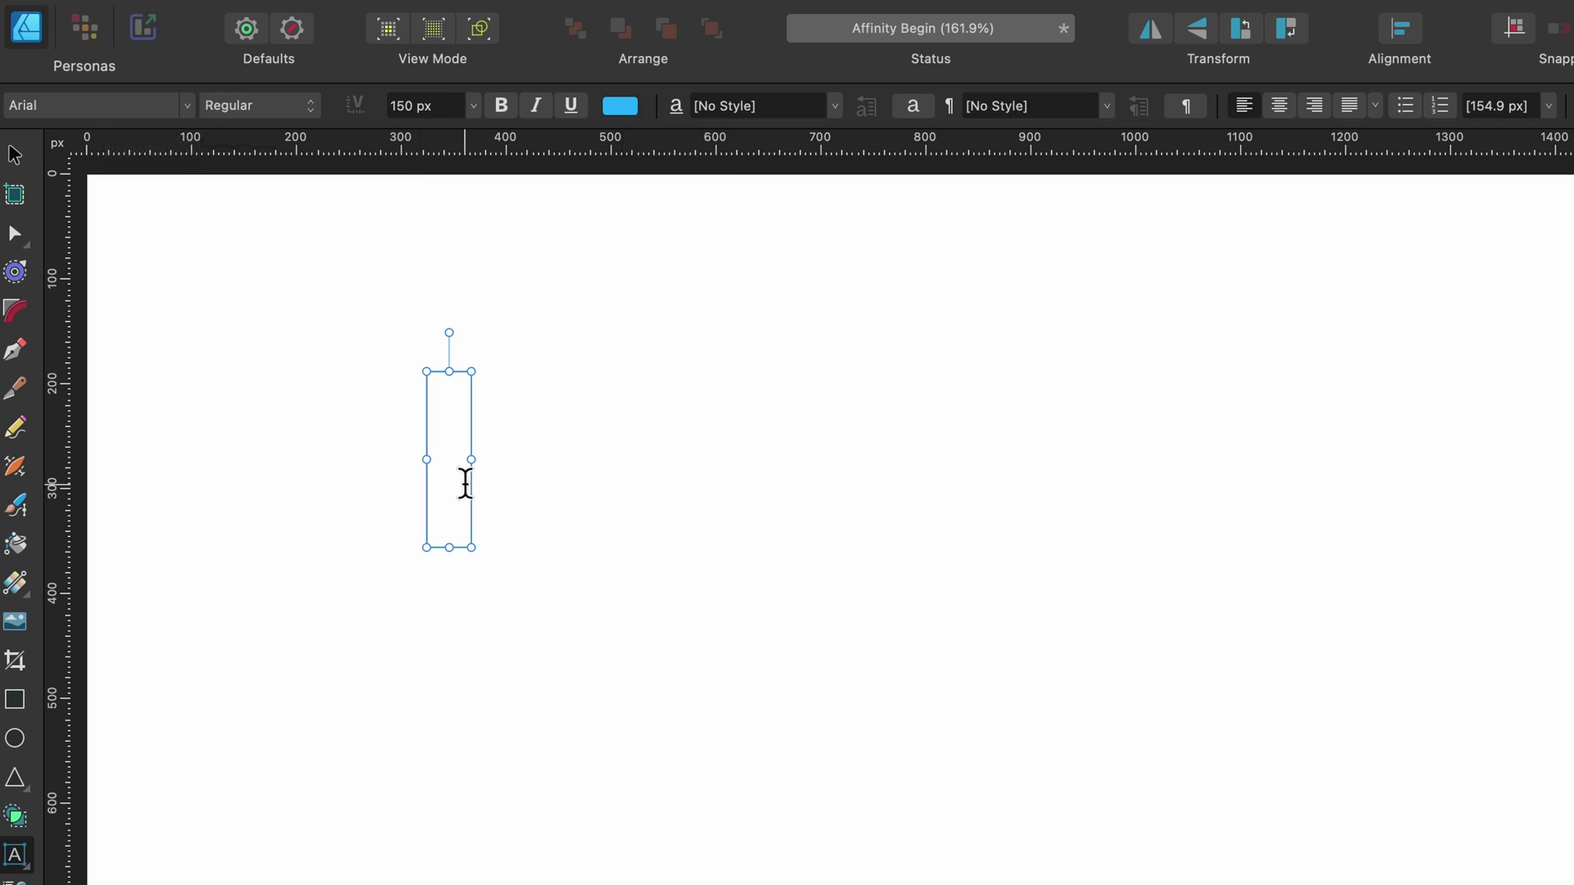
pyautogui.write('ABc')
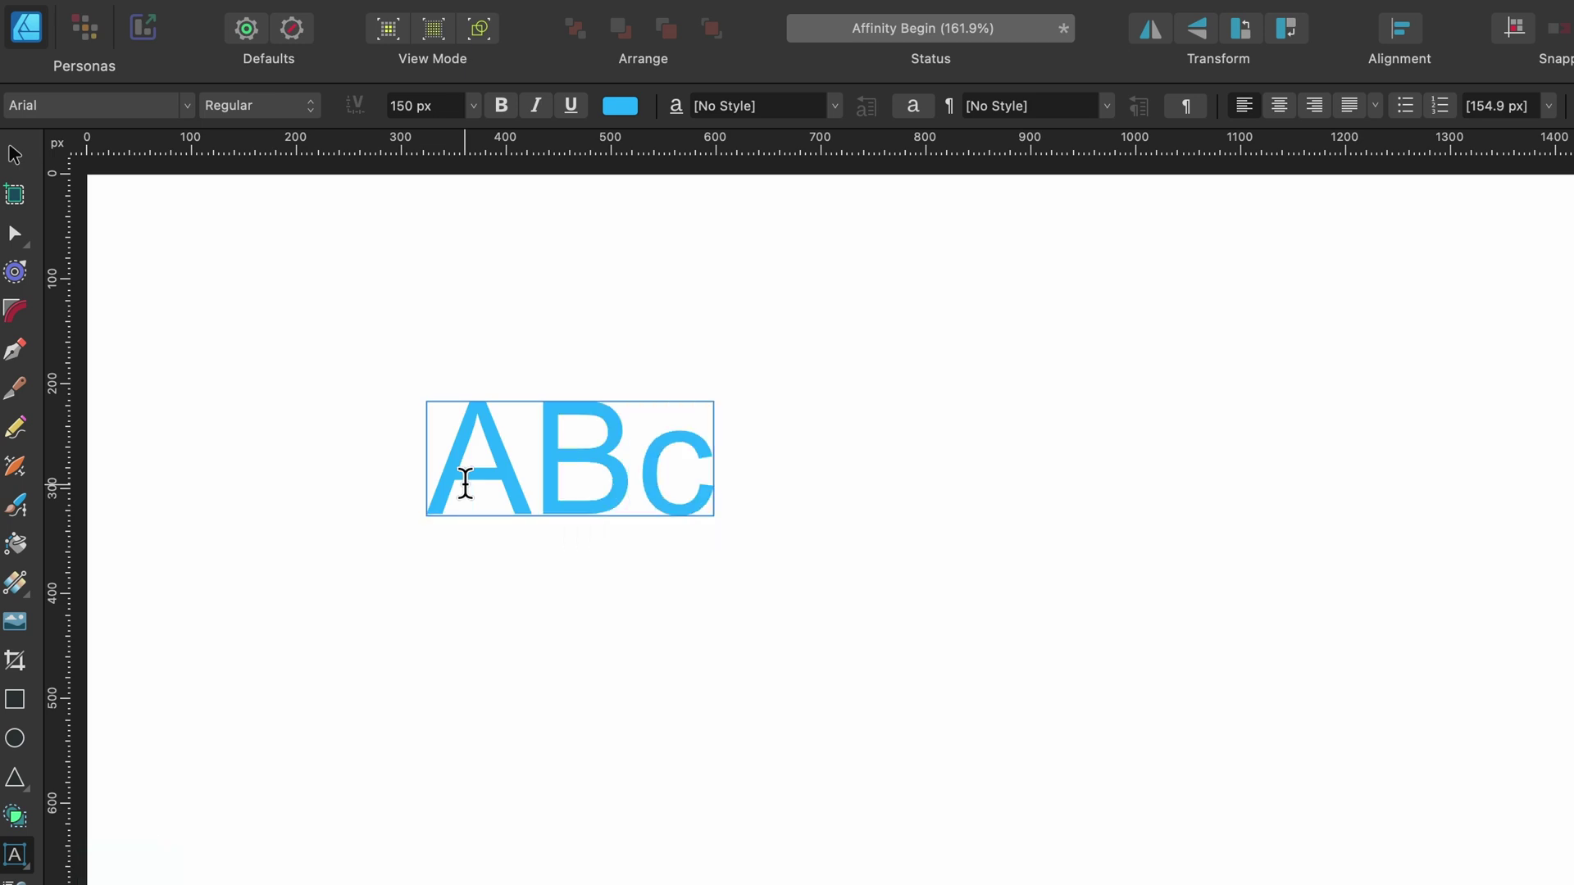
pyautogui.press('super+z')
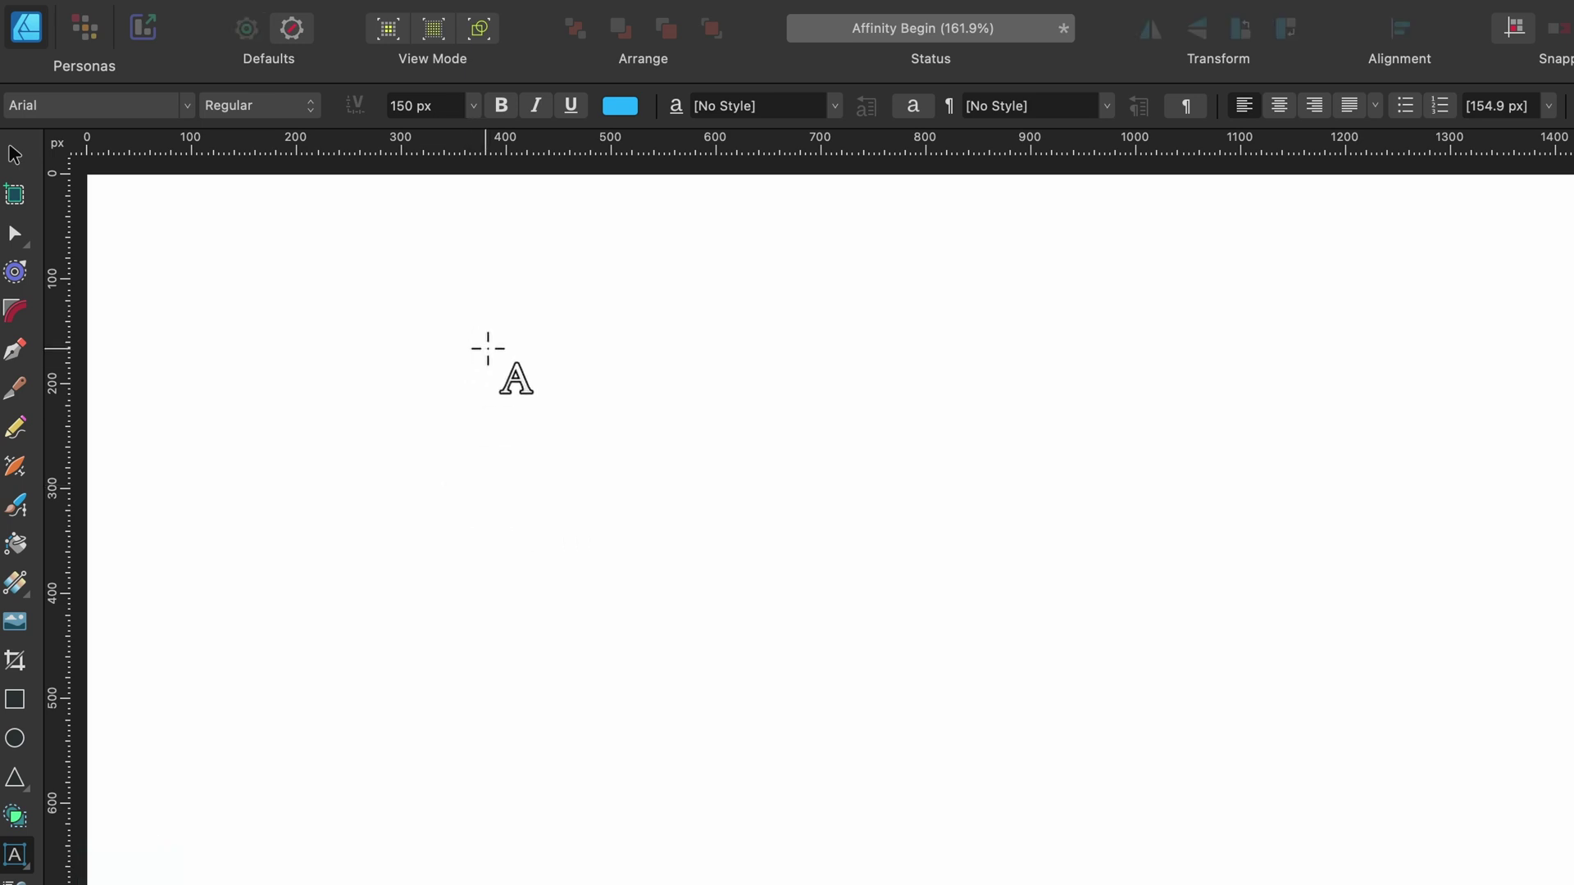
# Create large artistic text reading 'Artistic' and reposition it on the page.
pyautogui.moveTo(586, 364); pyautogui.dragTo(749, 535)
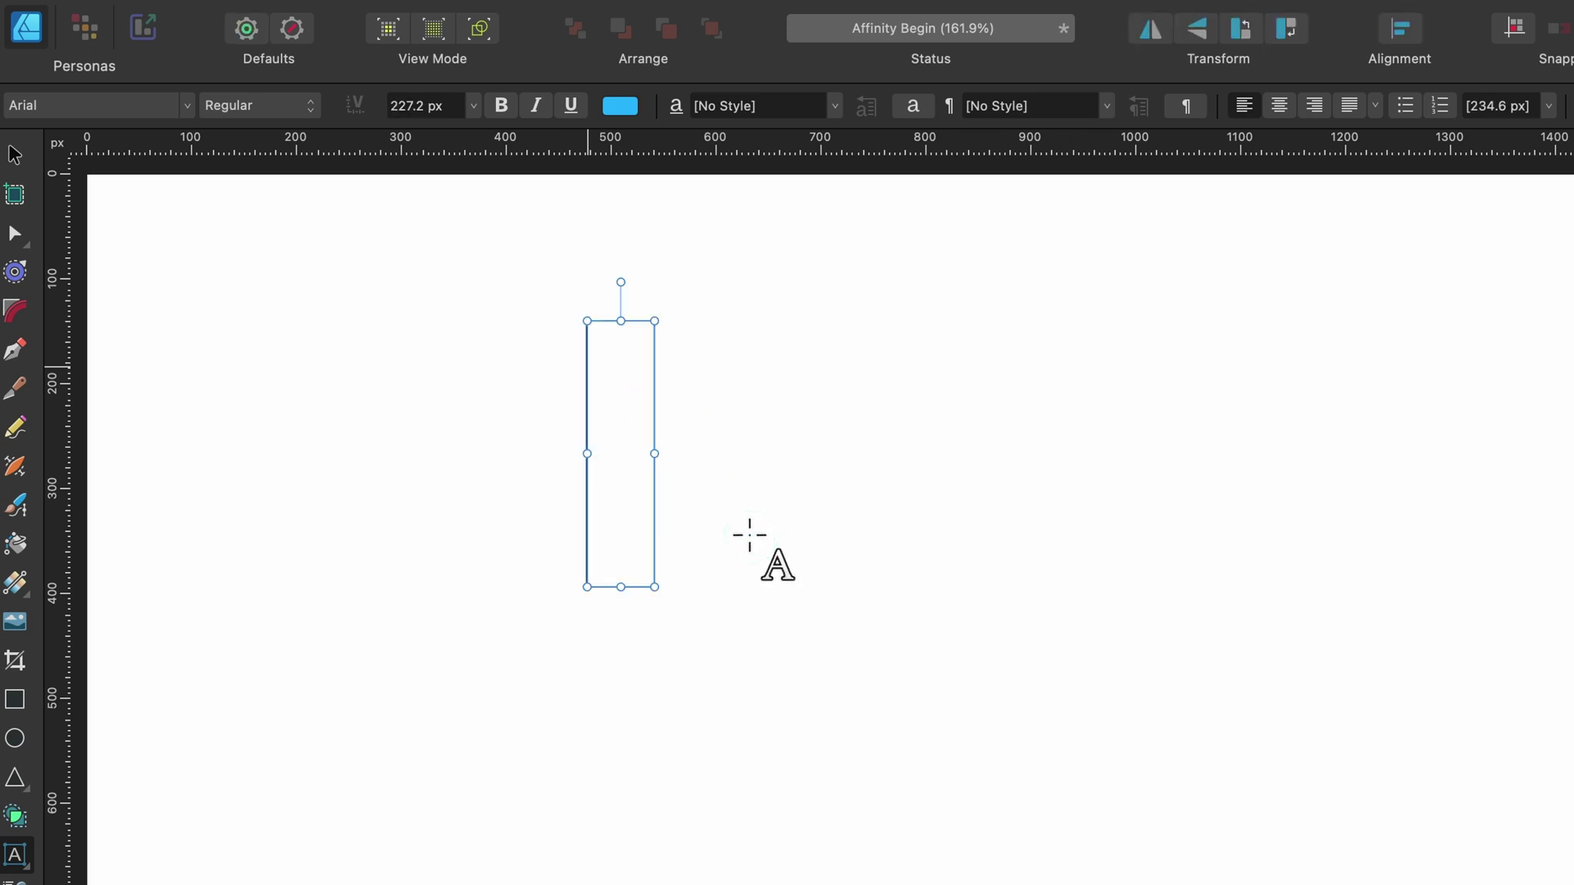
pyautogui.write('Artistic')
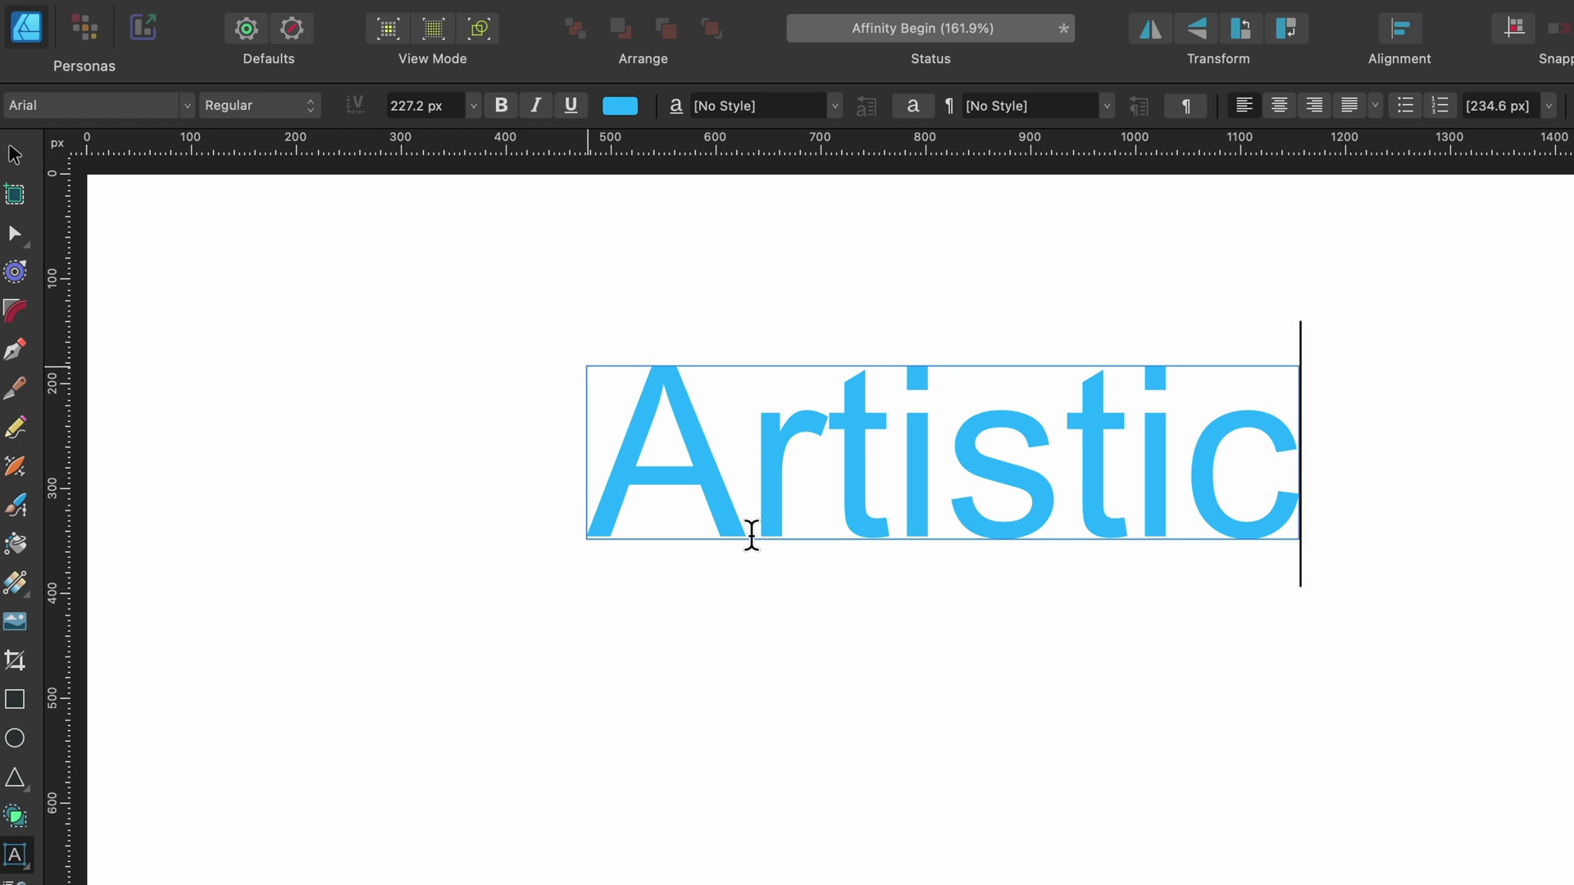
pyautogui.press('Escape')
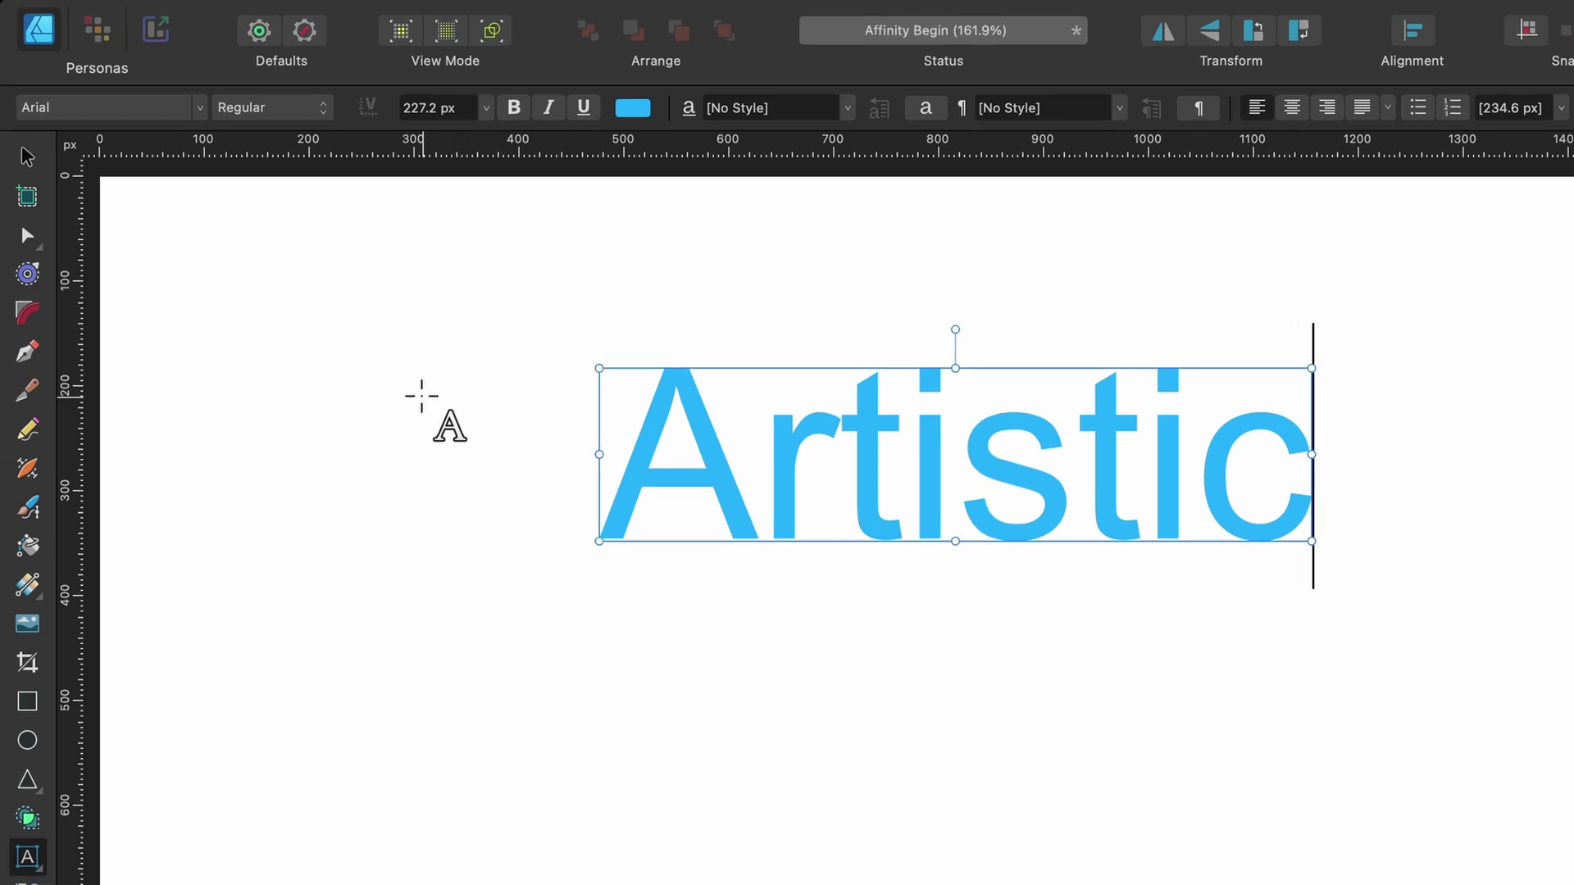
pyautogui.click(24, 163)
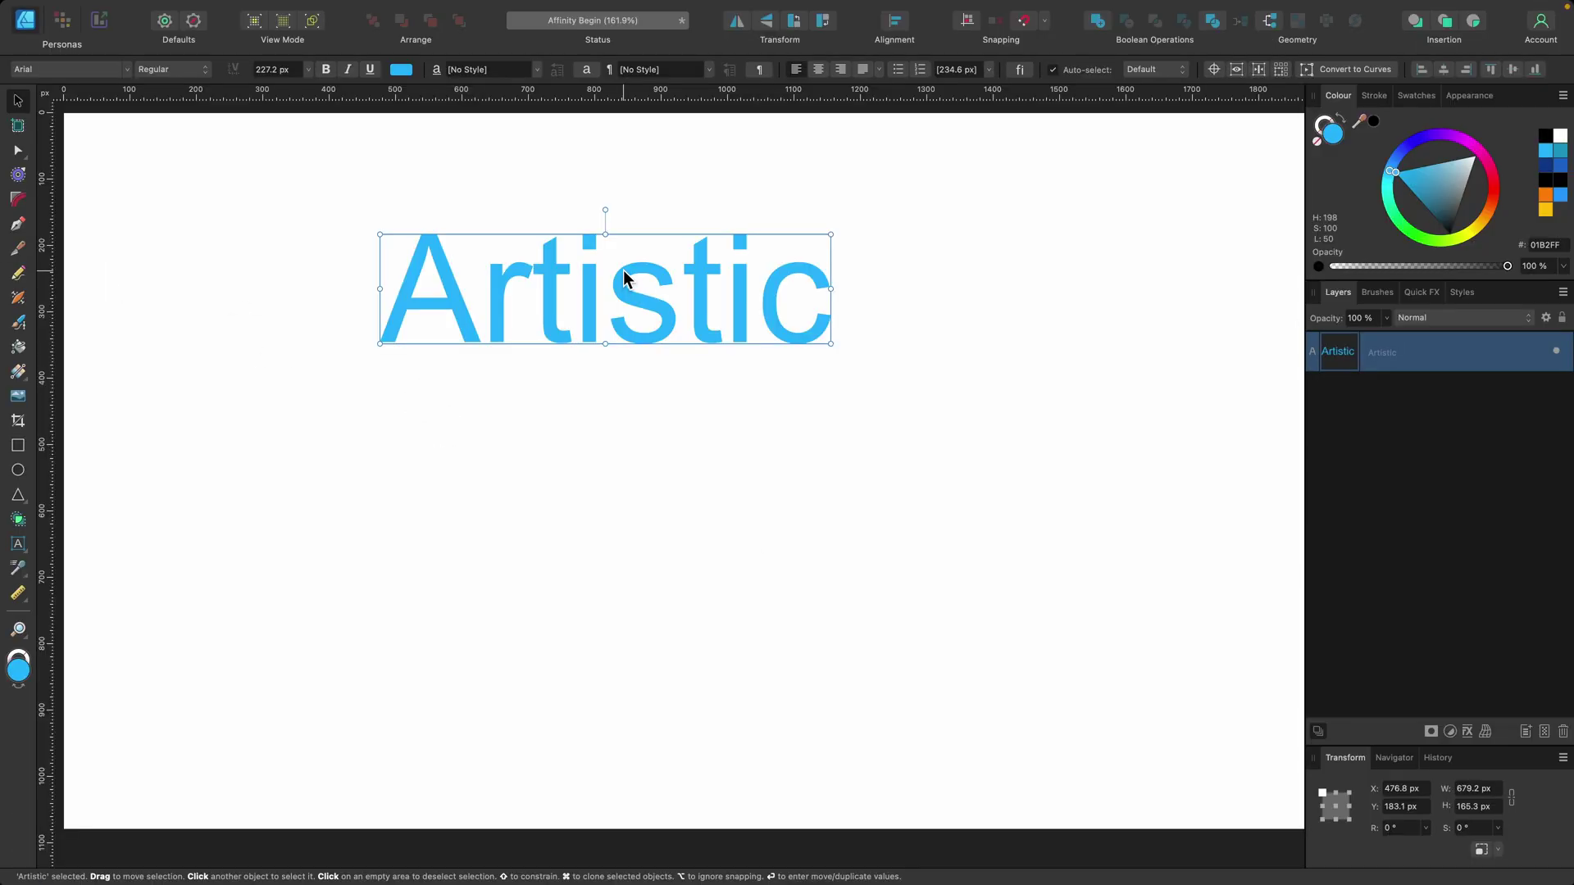
pyautogui.moveTo(988, 443); pyautogui.dragTo(1106, 463)
pyautogui.moveTo(699, 293); pyautogui.dragTo(739, 313)
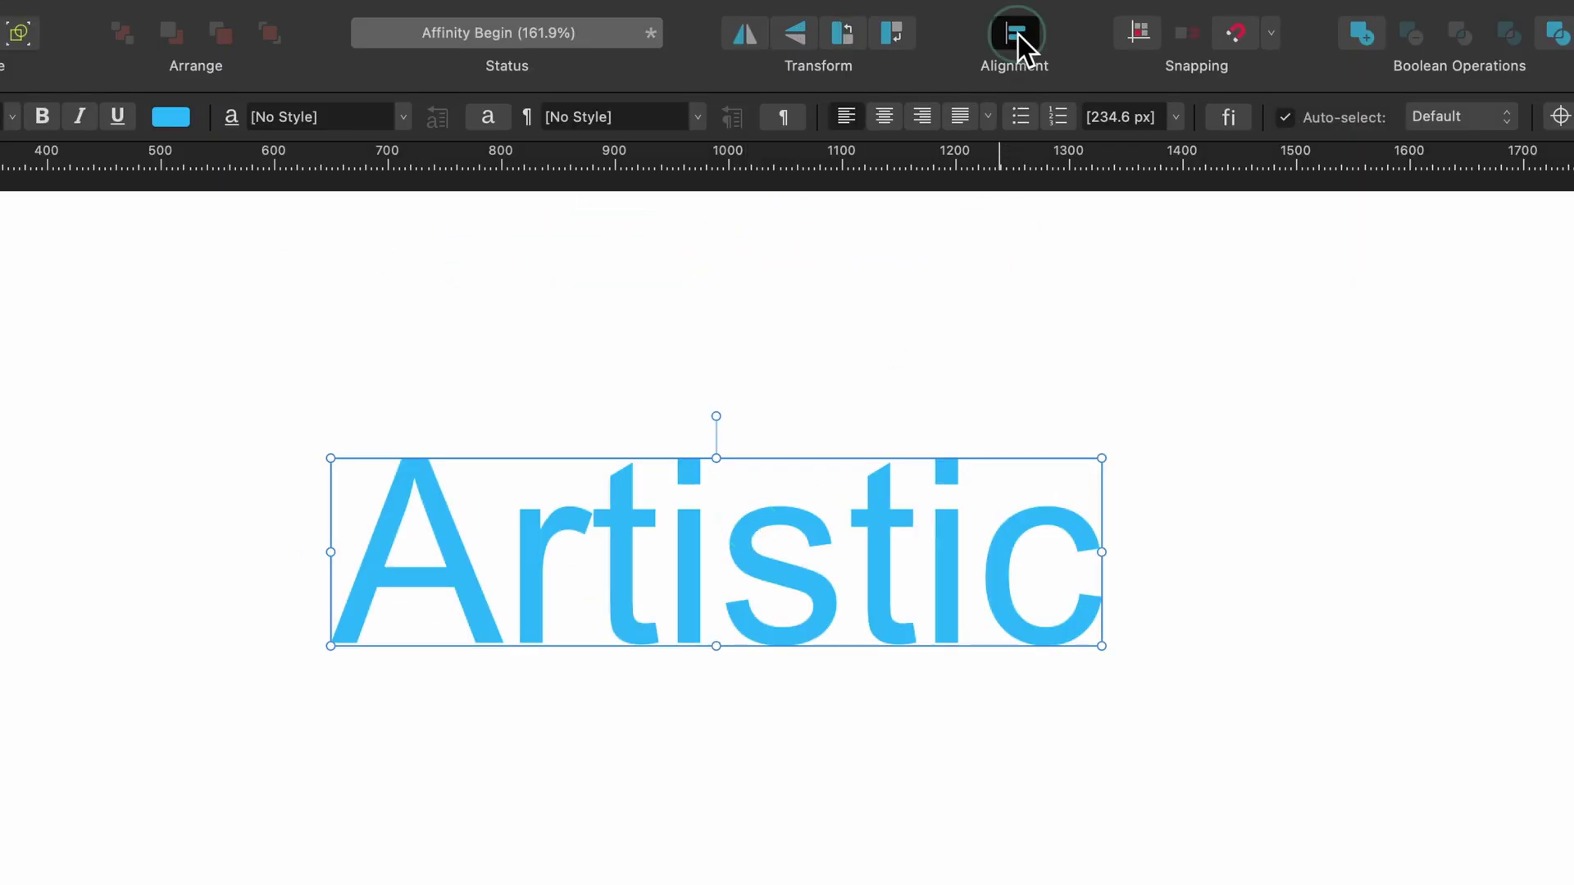
# Centre the Artistic text horizontally with Align Centre.
pyautogui.click(1016, 33)
pyautogui.click(1062, 141)
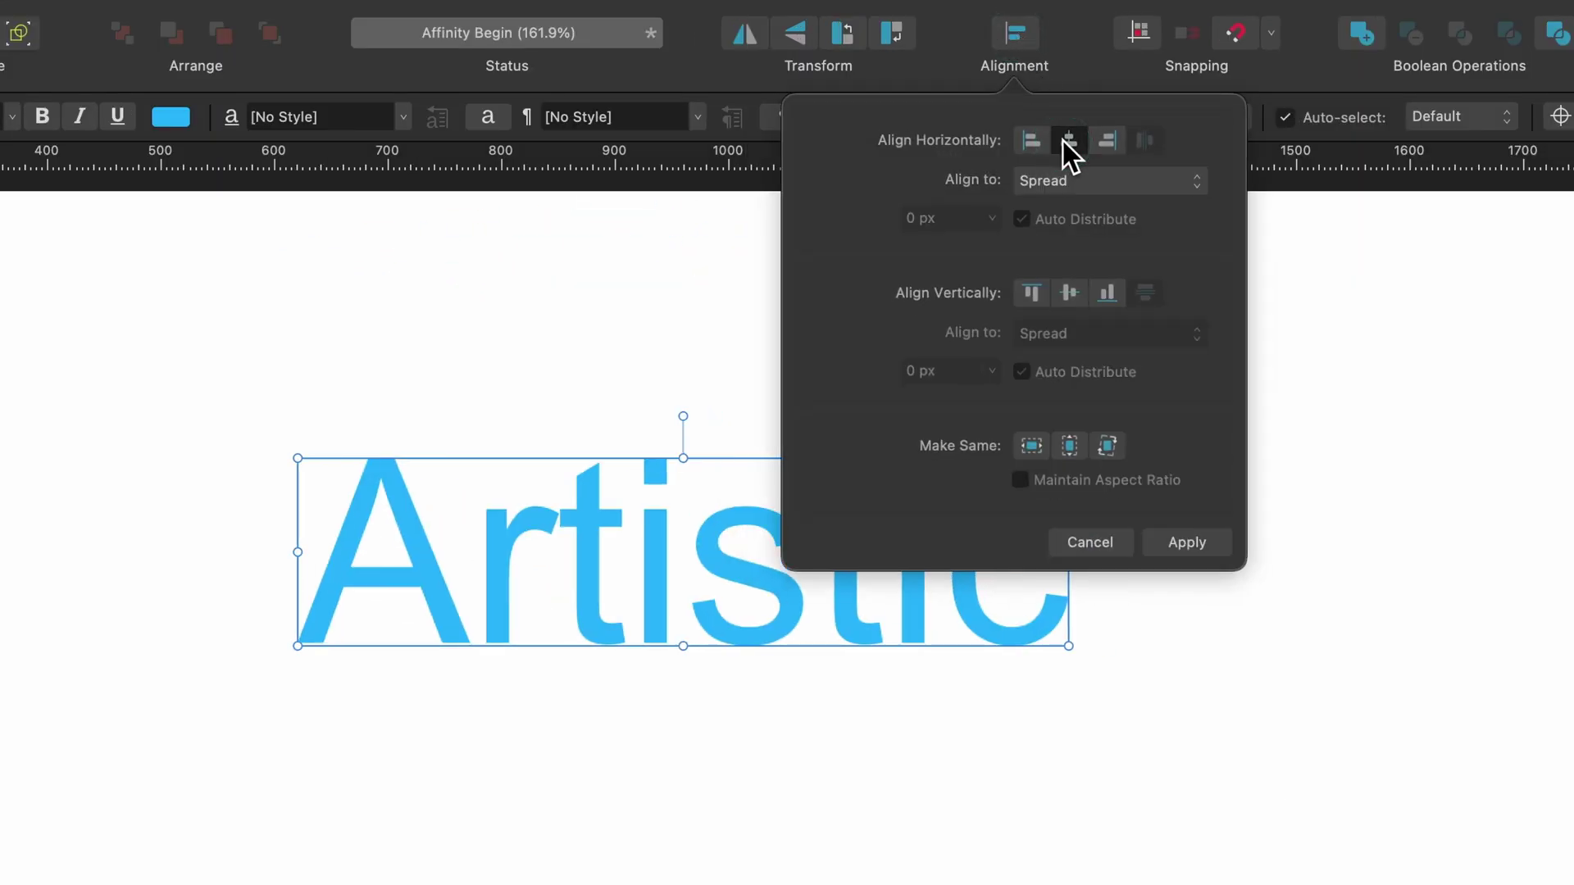
pyautogui.click(1190, 545)
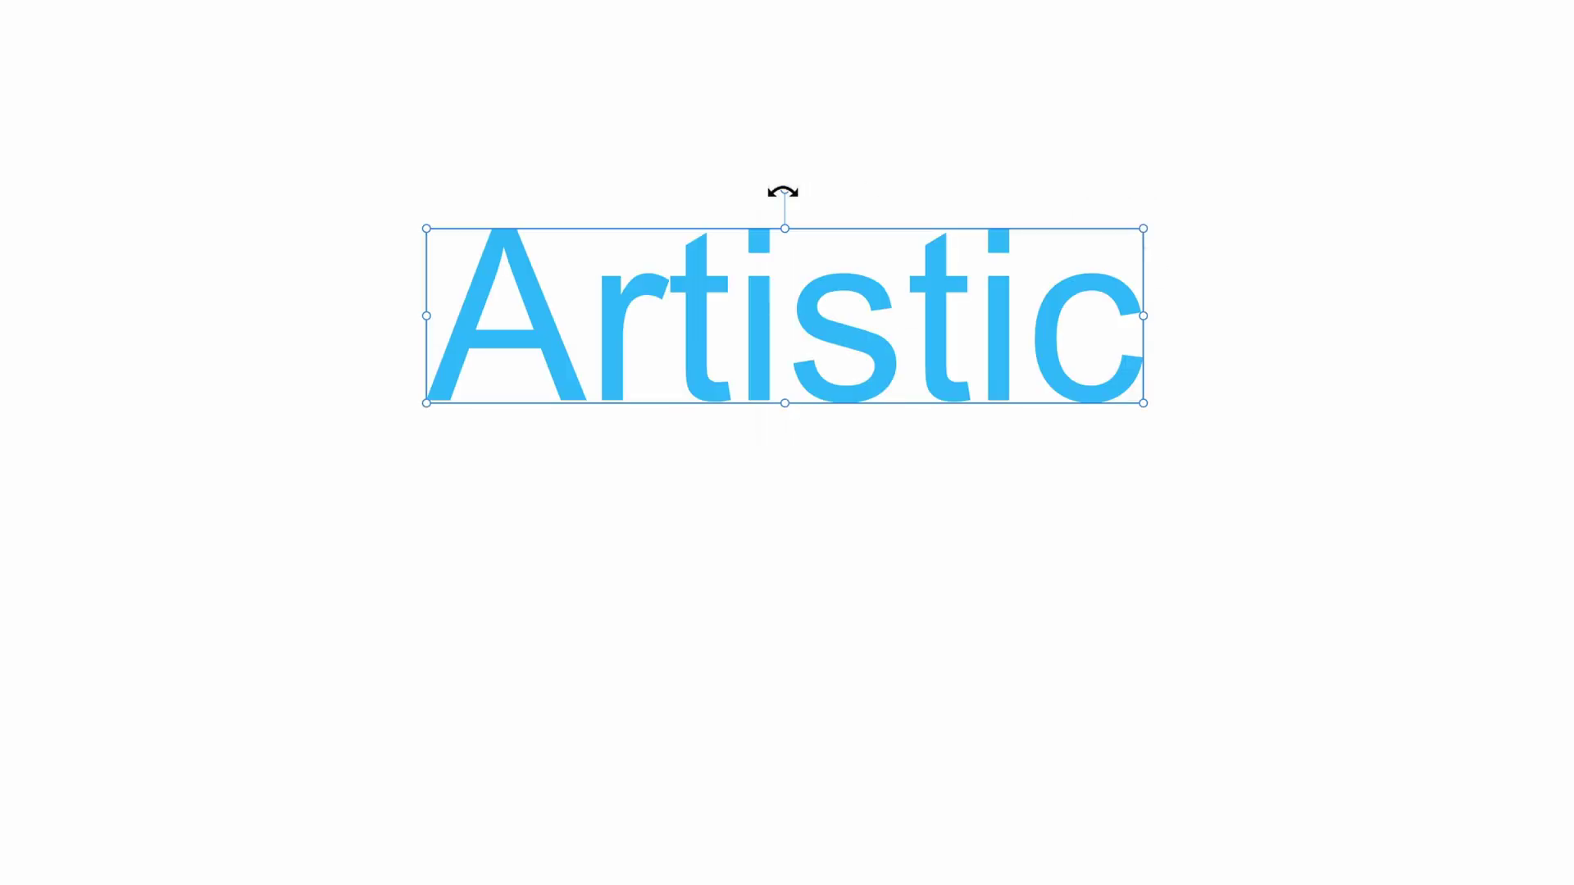
# Try rotating and skewing the text, then reset it and resize to about 737 px wide.
pyautogui.moveTo(783, 191); pyautogui.dragTo(780, 227)
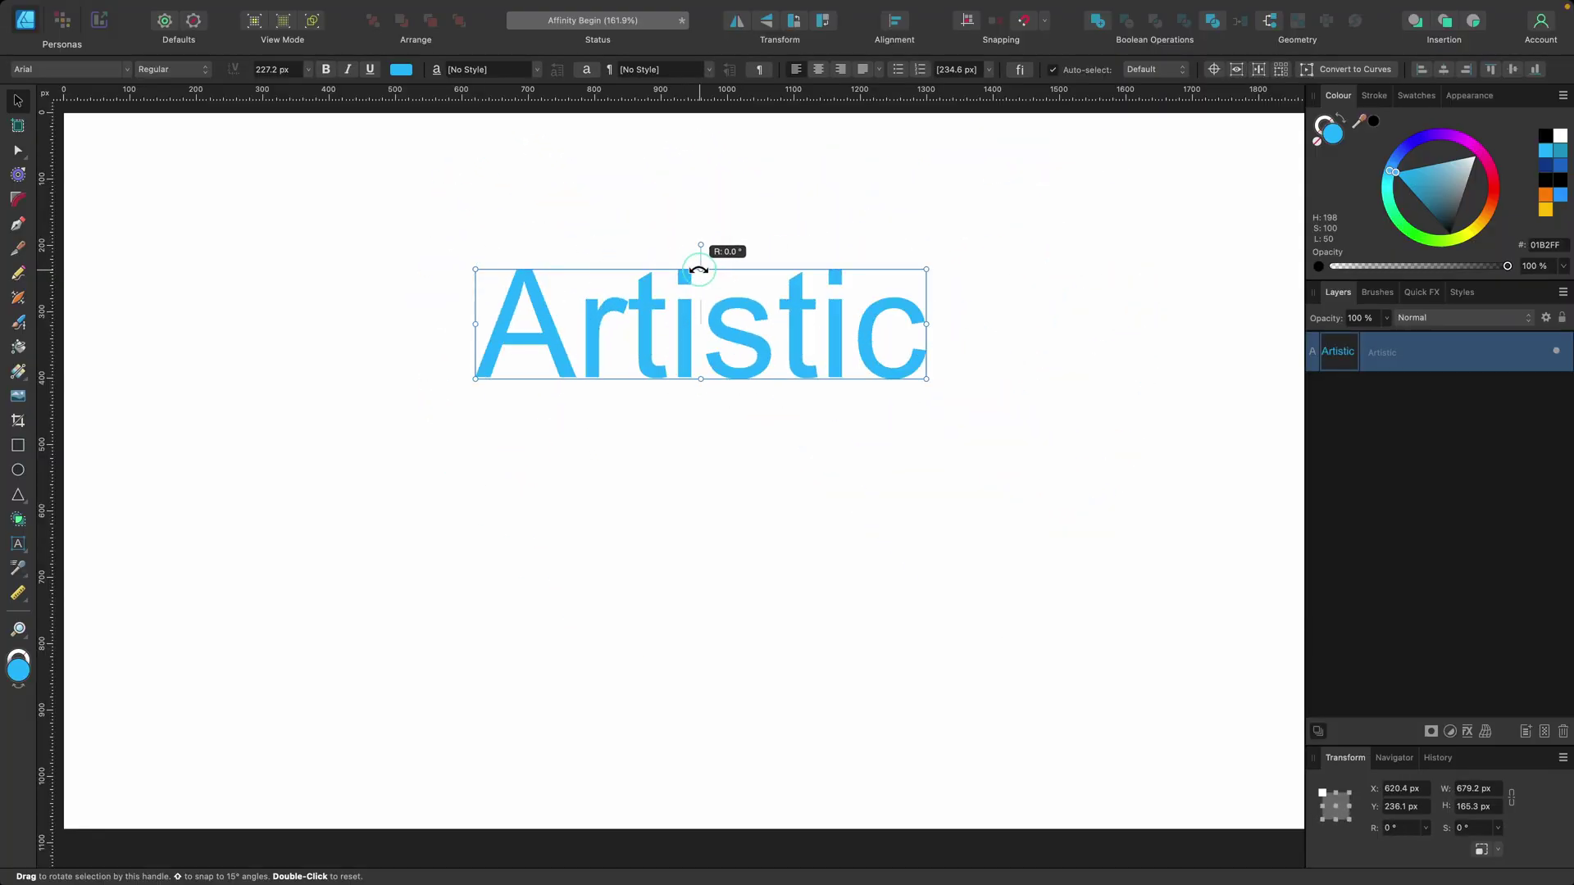
pyautogui.moveTo(698, 269)
pyautogui.mouseDown()
pyautogui.moveTo(794, 238)
pyautogui.moveTo(671, 246)
pyautogui.moveTo(727, 238)
pyautogui.moveTo(703, 266)
pyautogui.mouseUp()
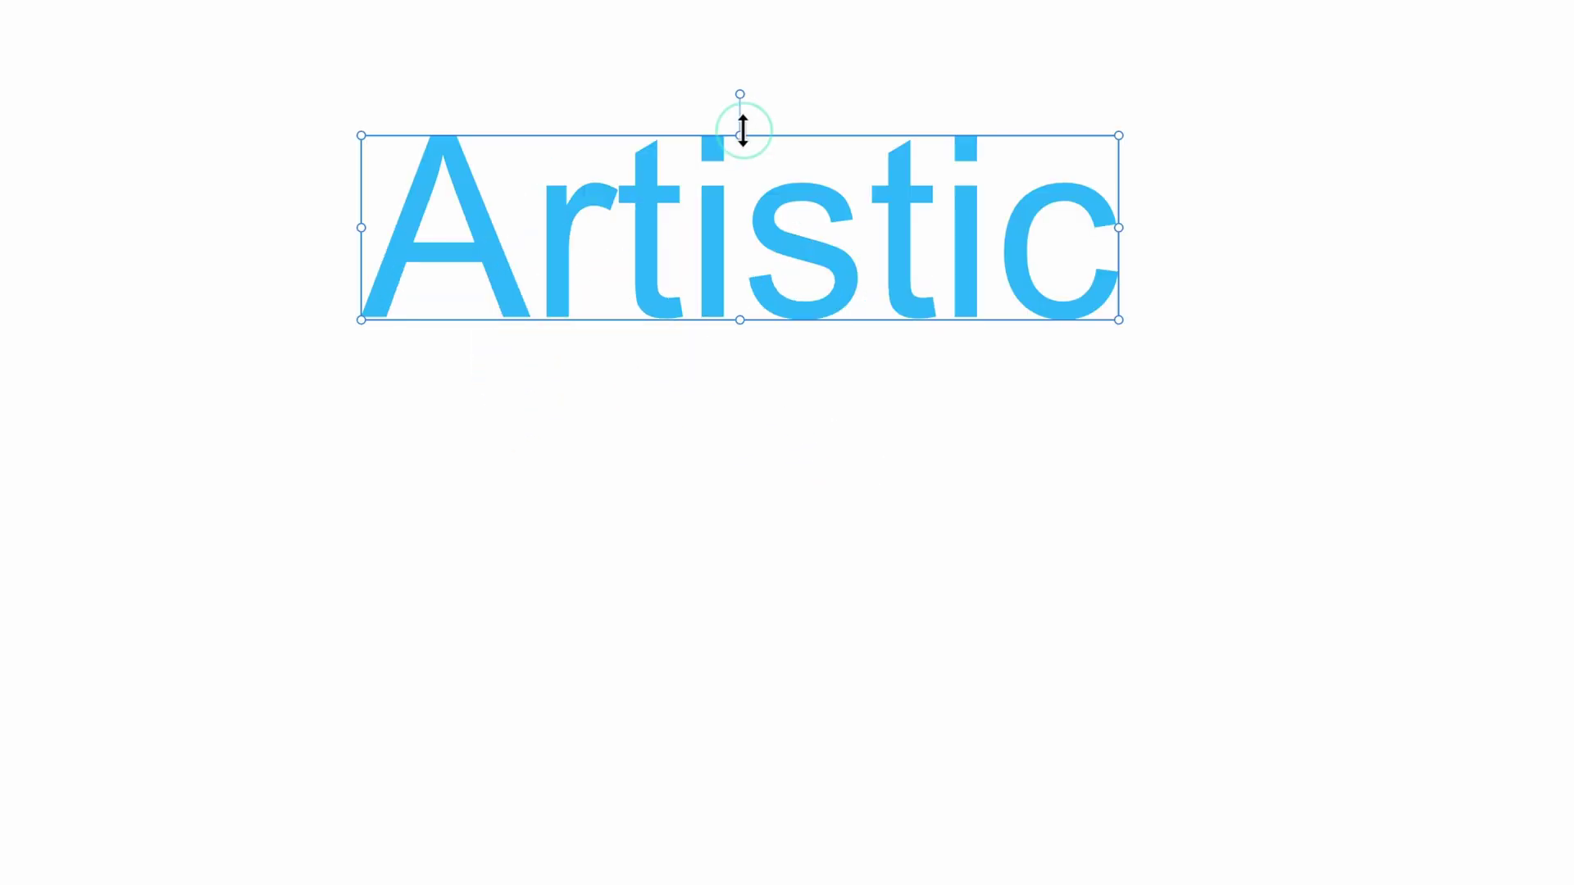
pyautogui.moveTo(743, 131); pyautogui.dragTo(743, 187)
pyautogui.moveTo(1110, 370); pyautogui.dragTo(1237, 343)
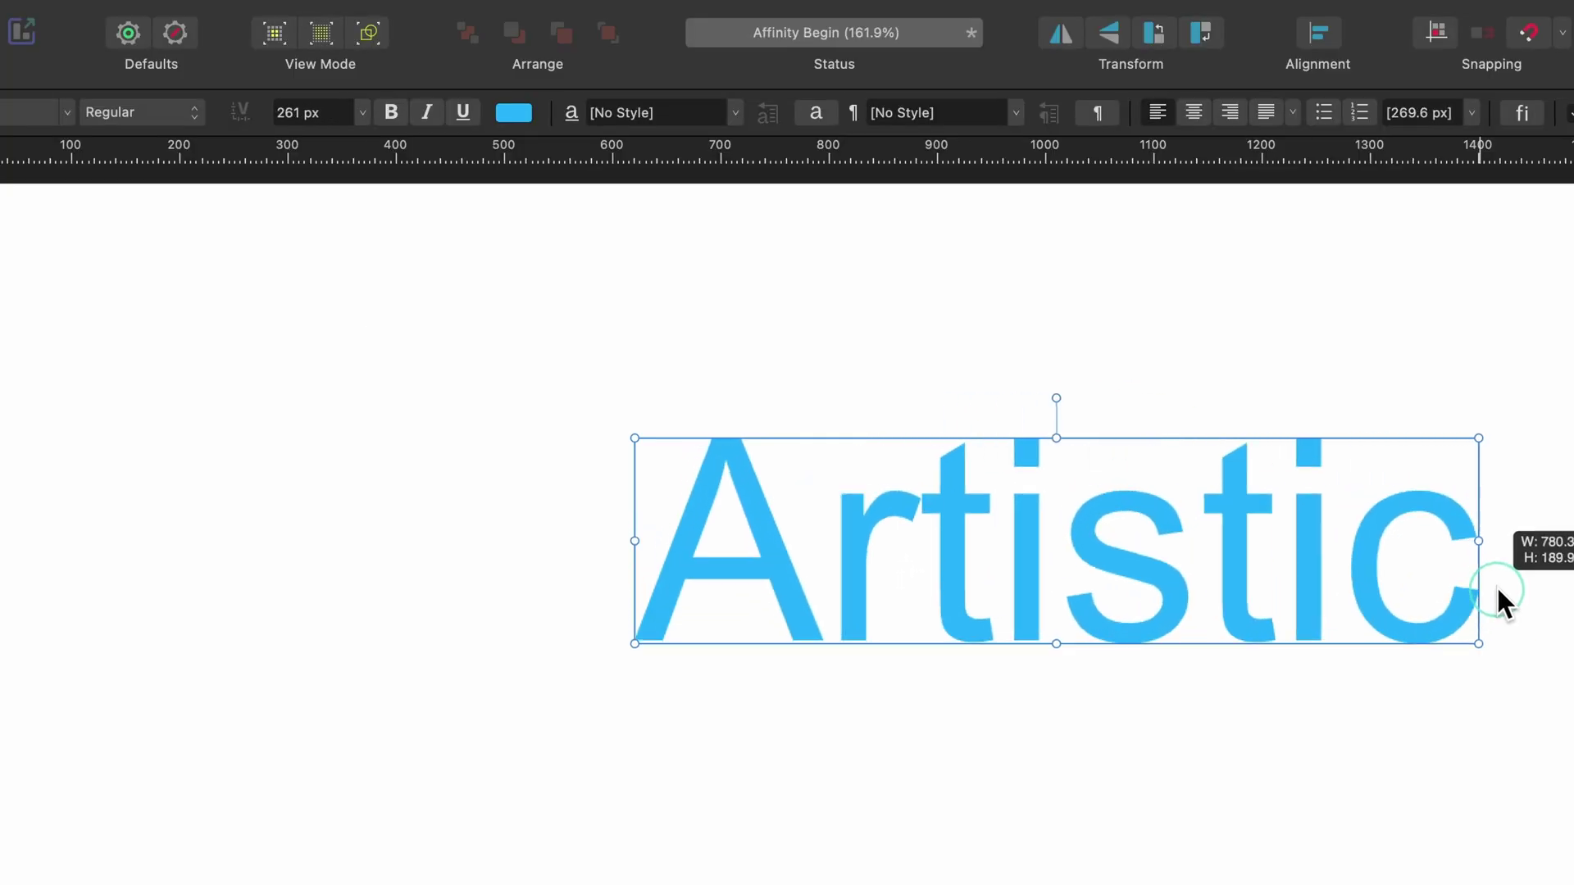
pyautogui.moveTo(1497, 587); pyautogui.dragTo(1451, 576)
pyautogui.moveTo(1207, 572); pyautogui.dragTo(1156, 542)
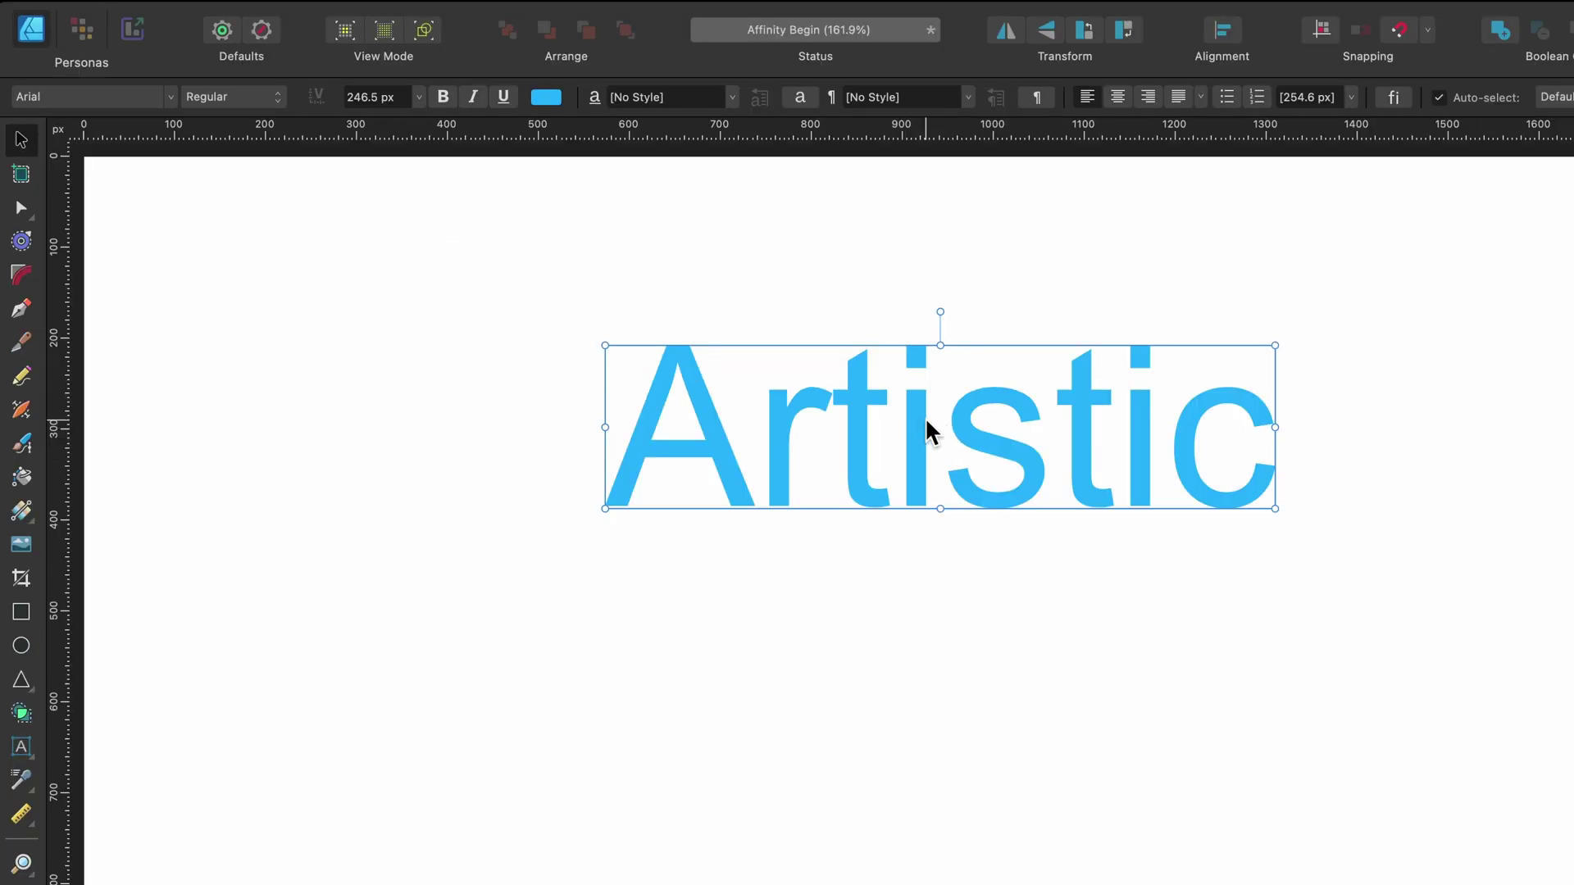
# Select the letters 'rti' inside Artistic, then deselect and return to whole-object mode.
pyautogui.press('t')
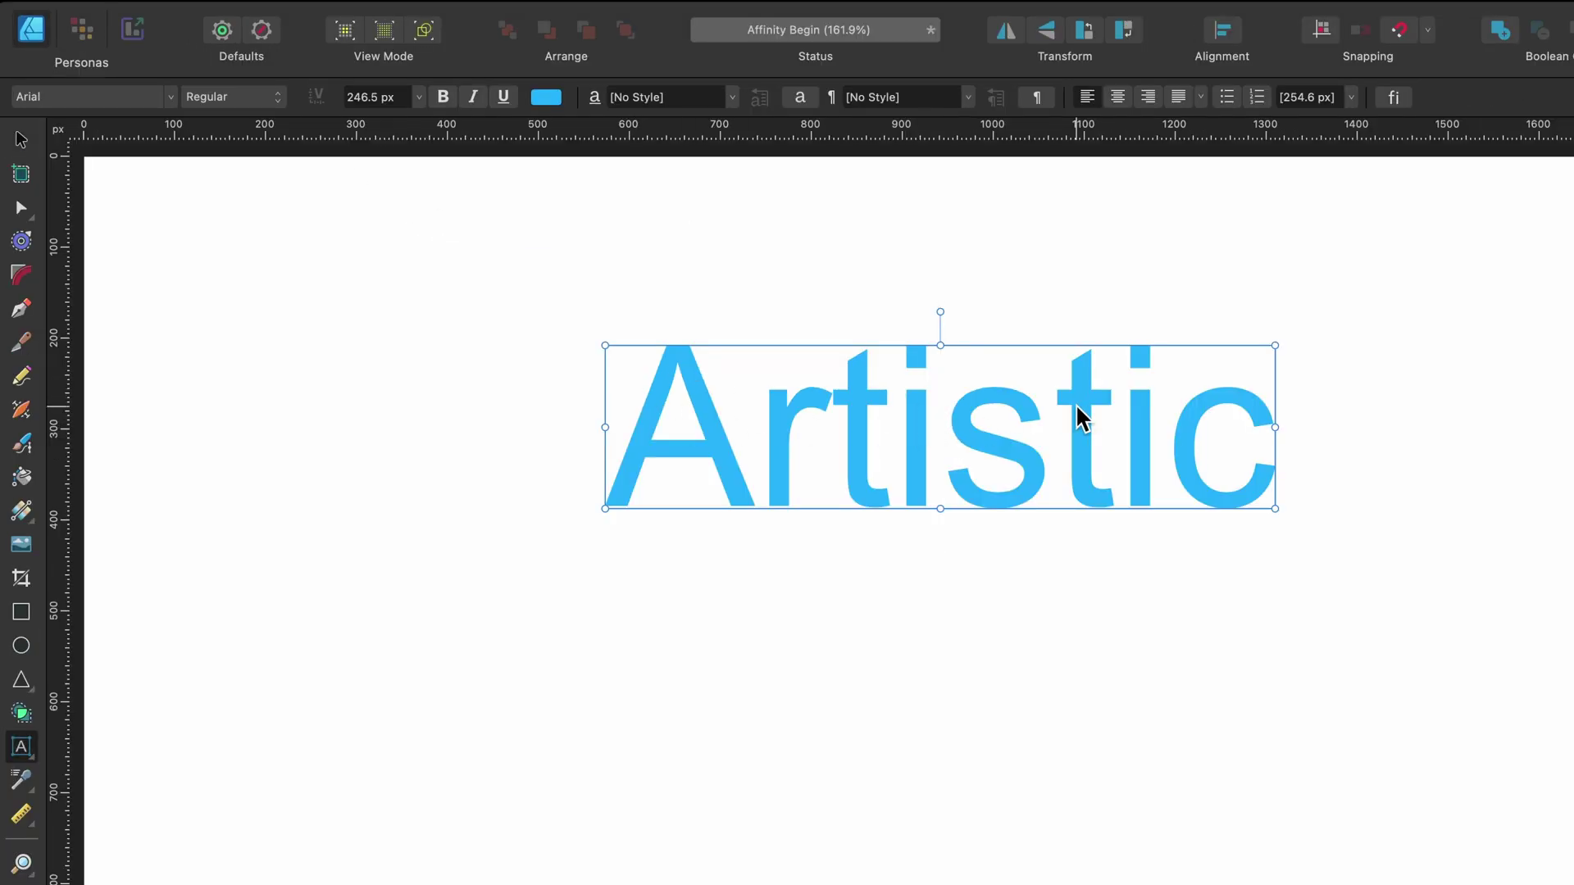
pyautogui.click(758, 436)
pyautogui.moveTo(757, 435); pyautogui.dragTo(921, 455)
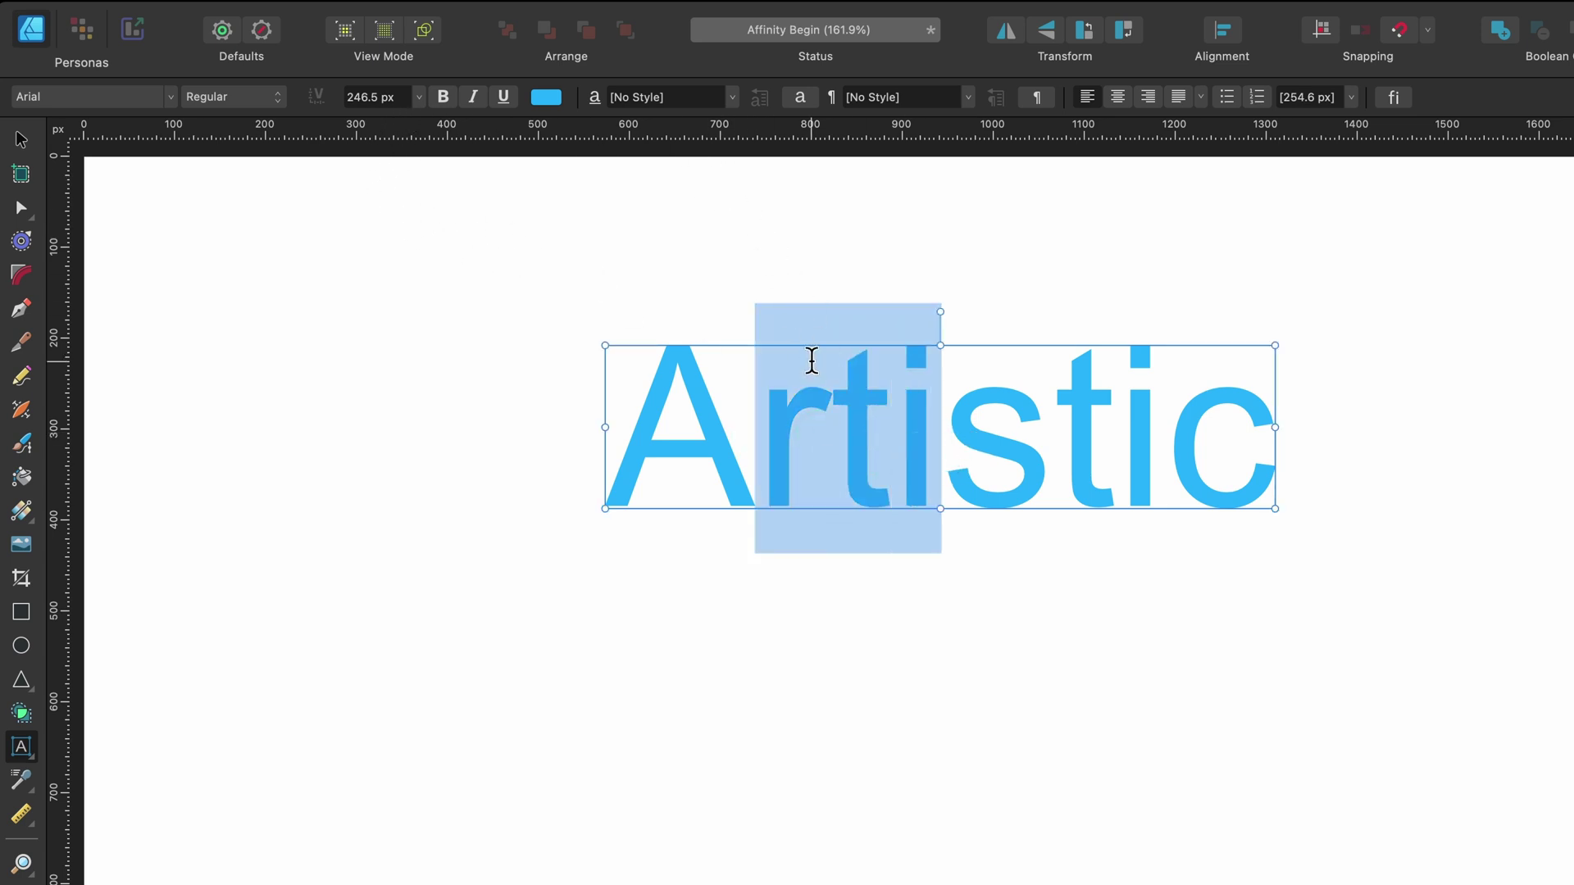
pyautogui.click(687, 380)
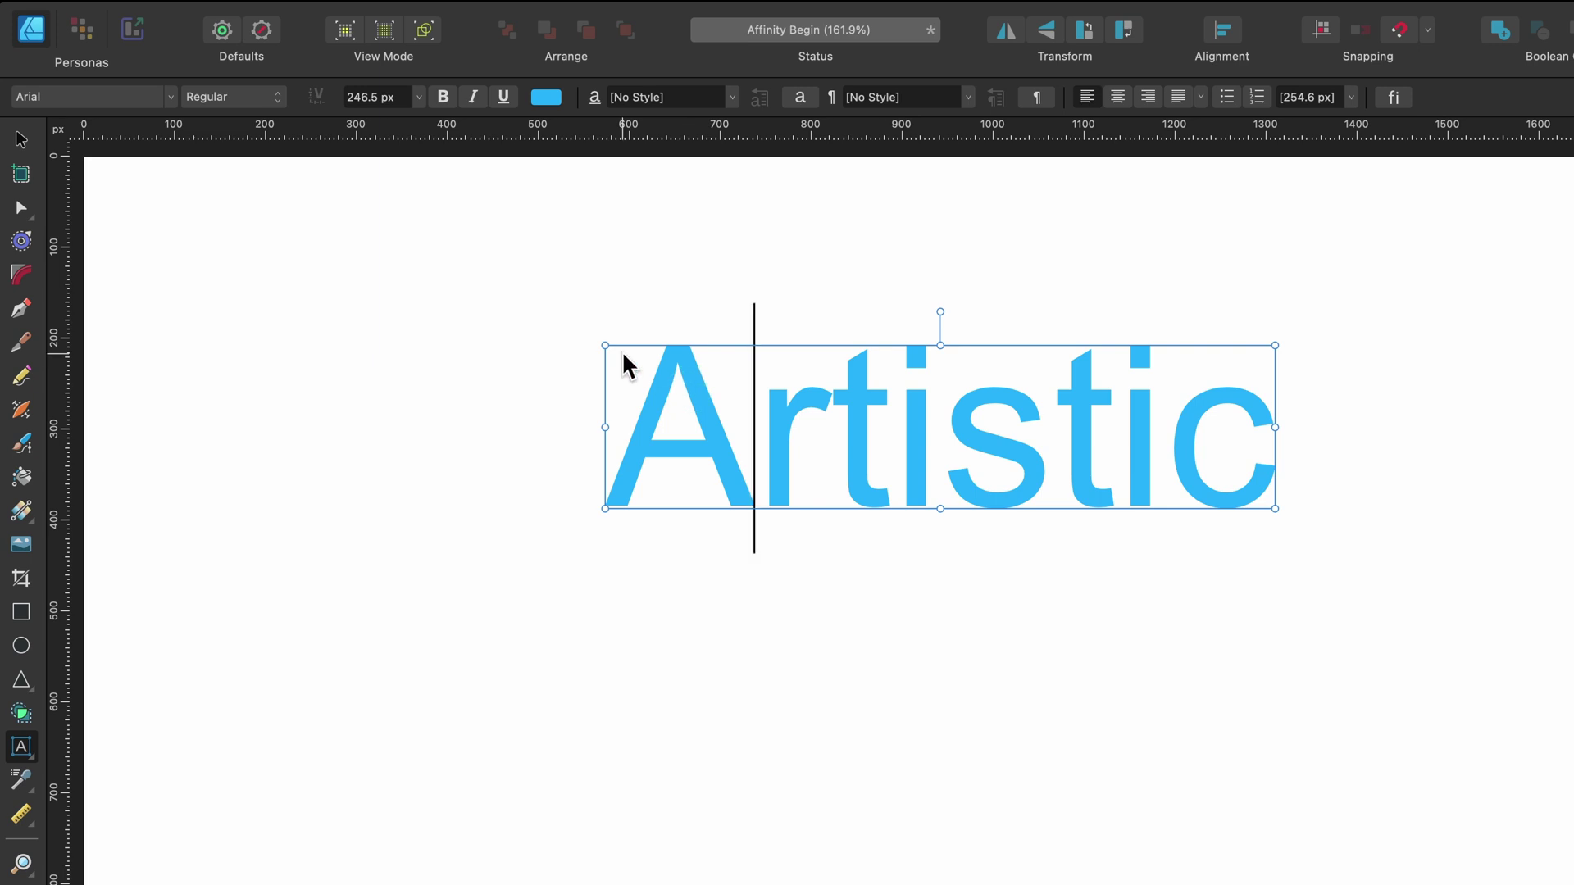
pyautogui.click(21, 141)
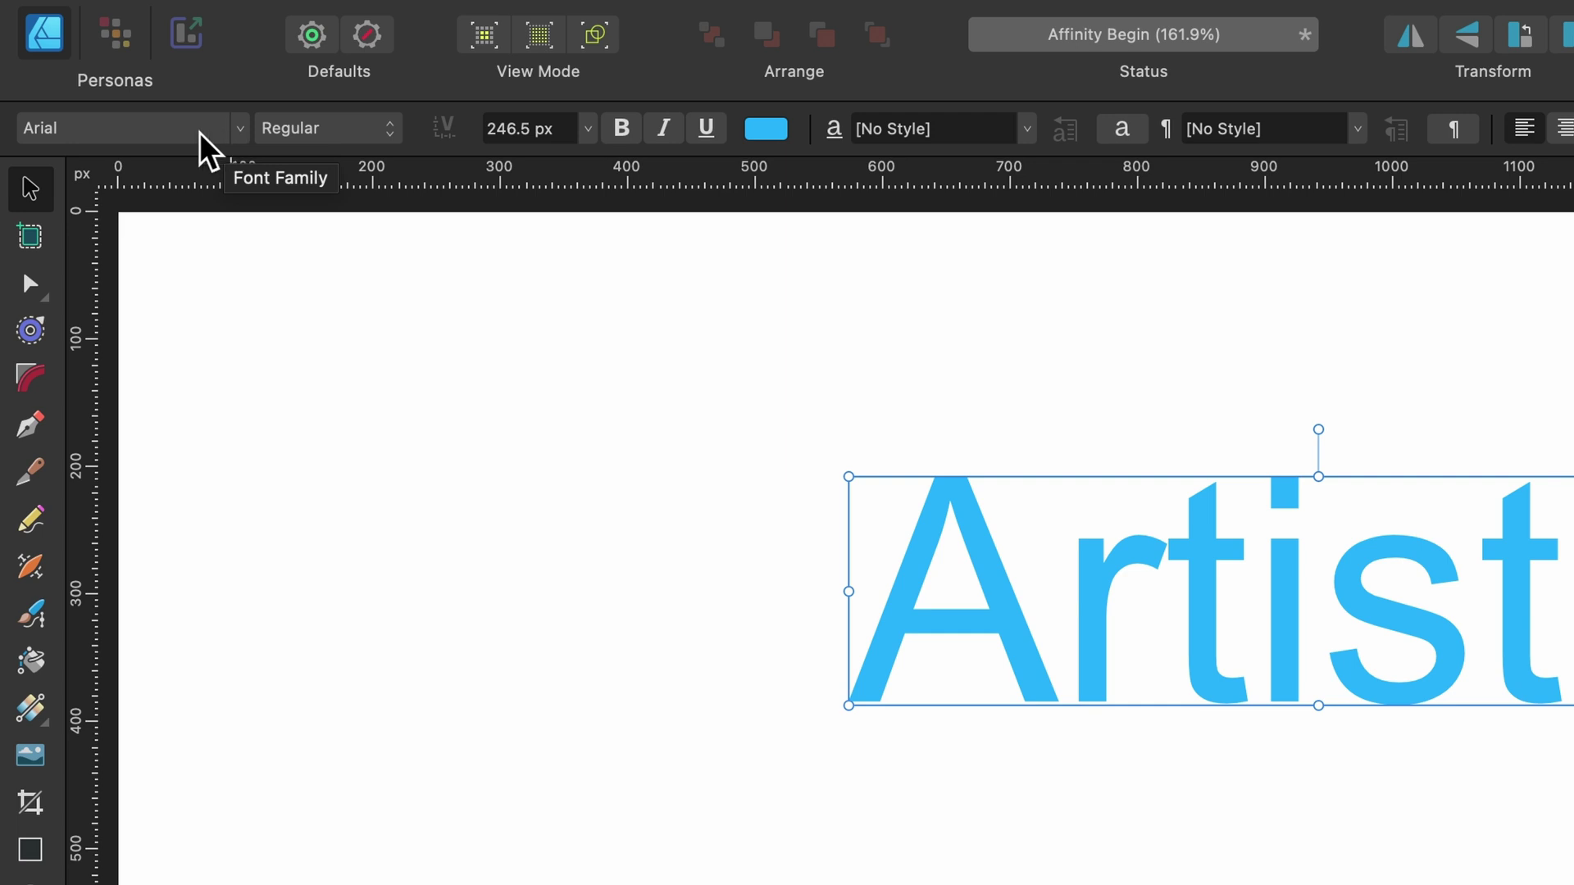
# Keep the font as Arial and set its style to Bold.
pyautogui.click(241, 129)
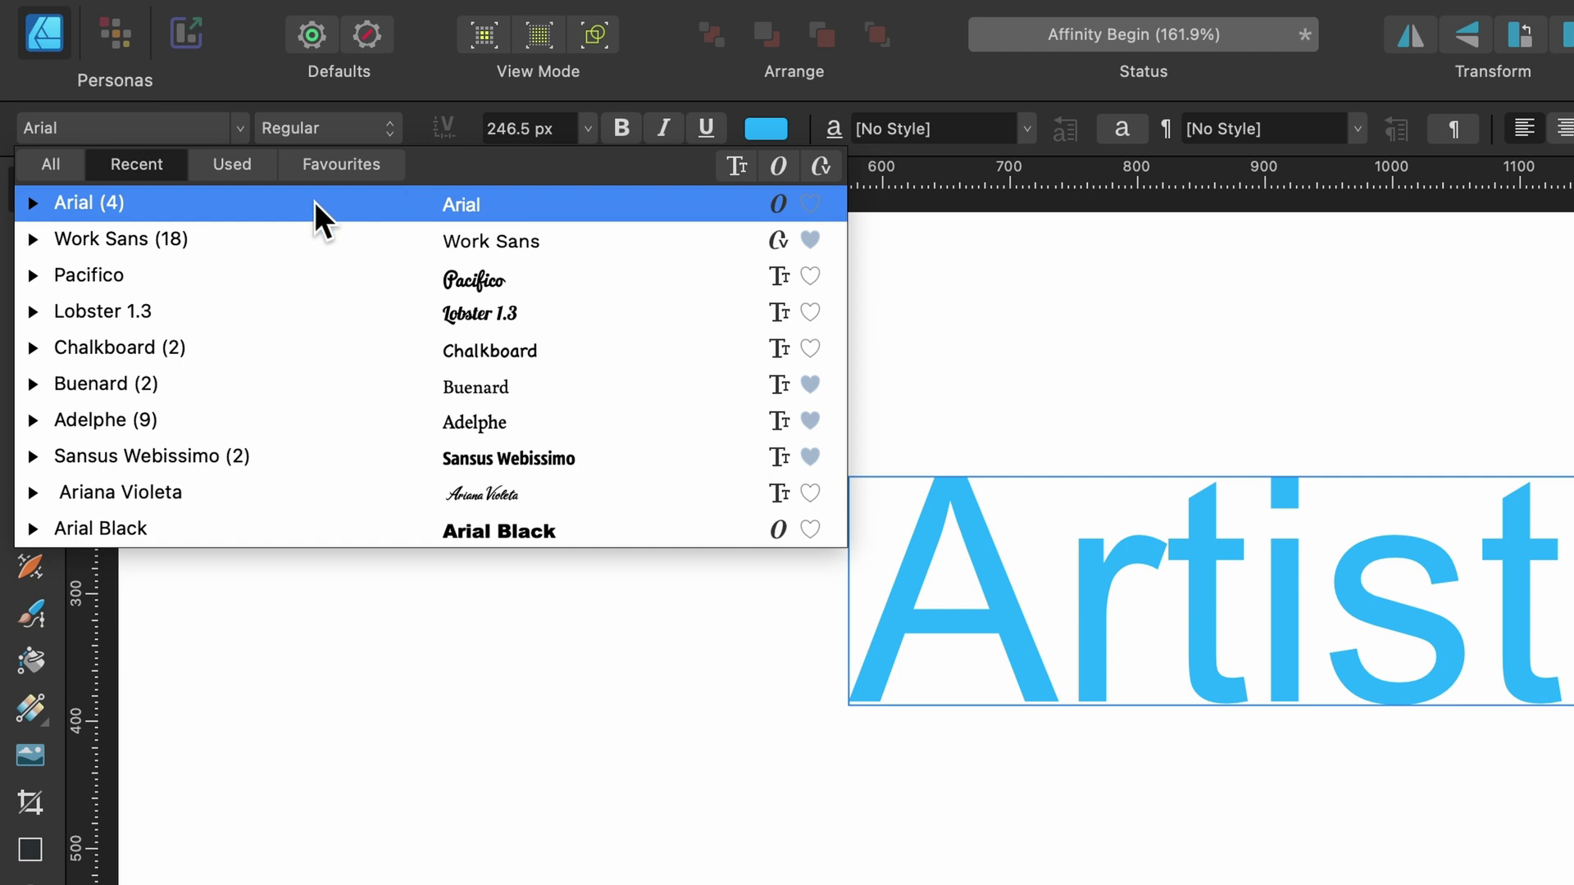
pyautogui.click(249, 85)
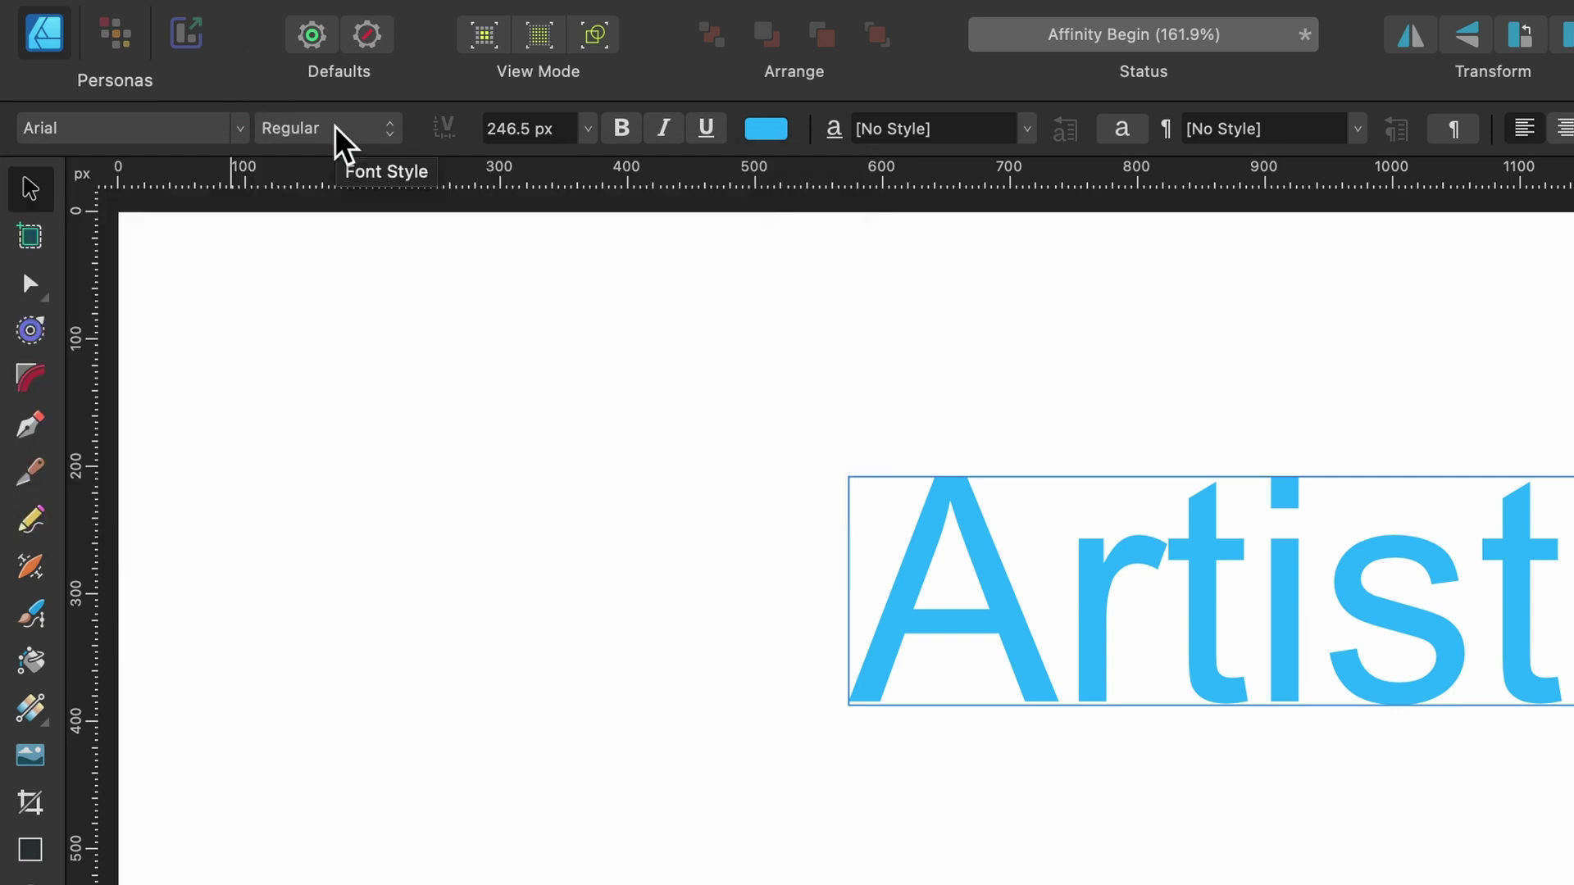
pyautogui.click(336, 128)
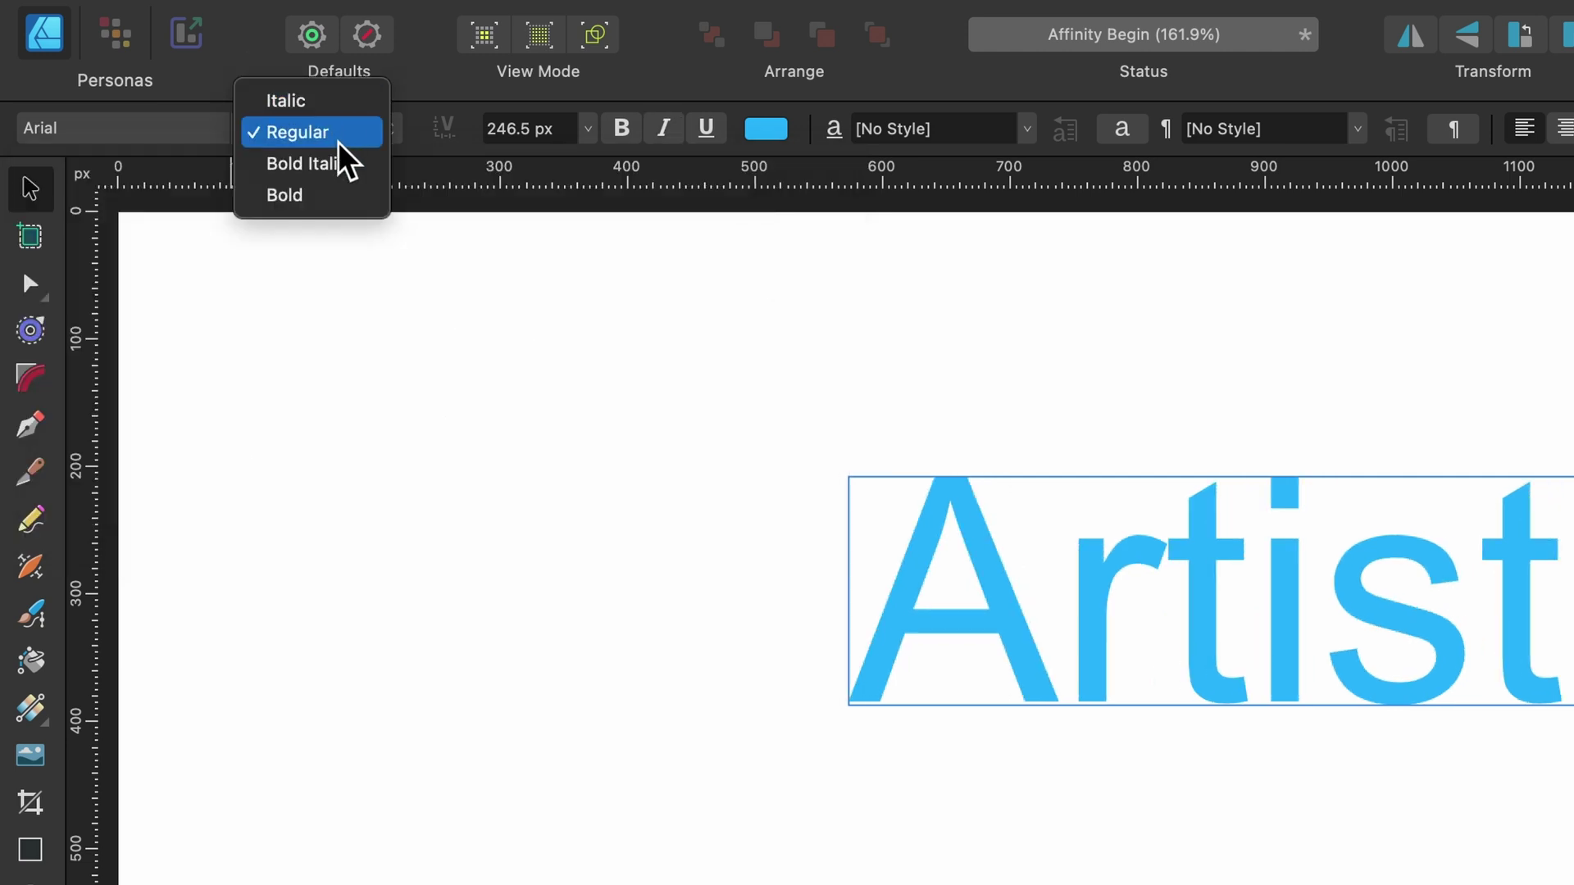
pyautogui.click(350, 200)
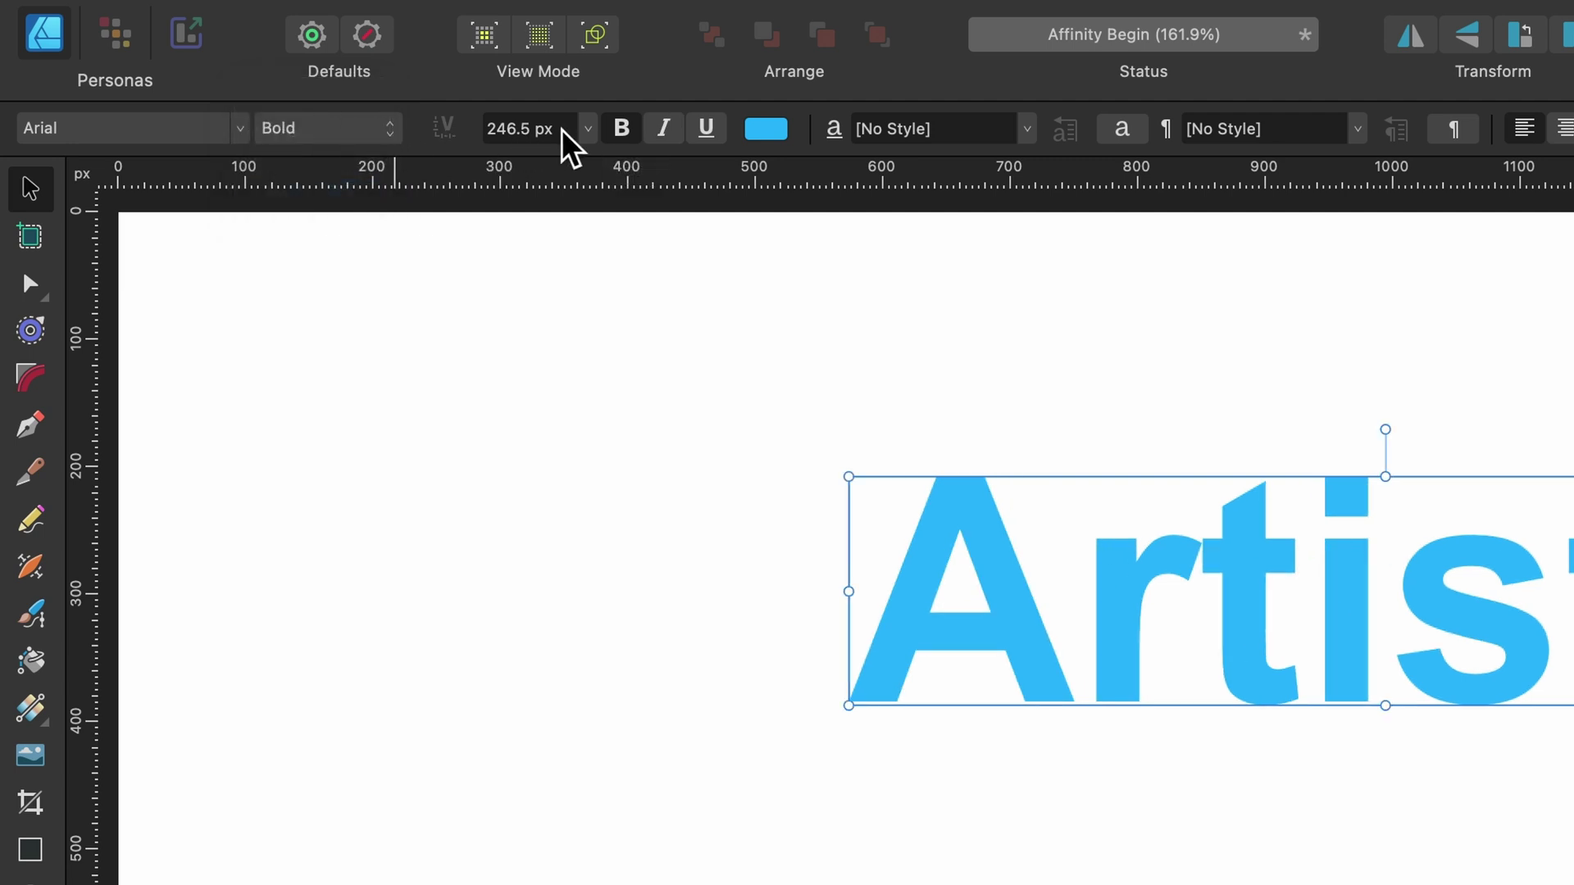
# Set the font size to 200 px, then change it to 250 px.
pyautogui.click(588, 131)
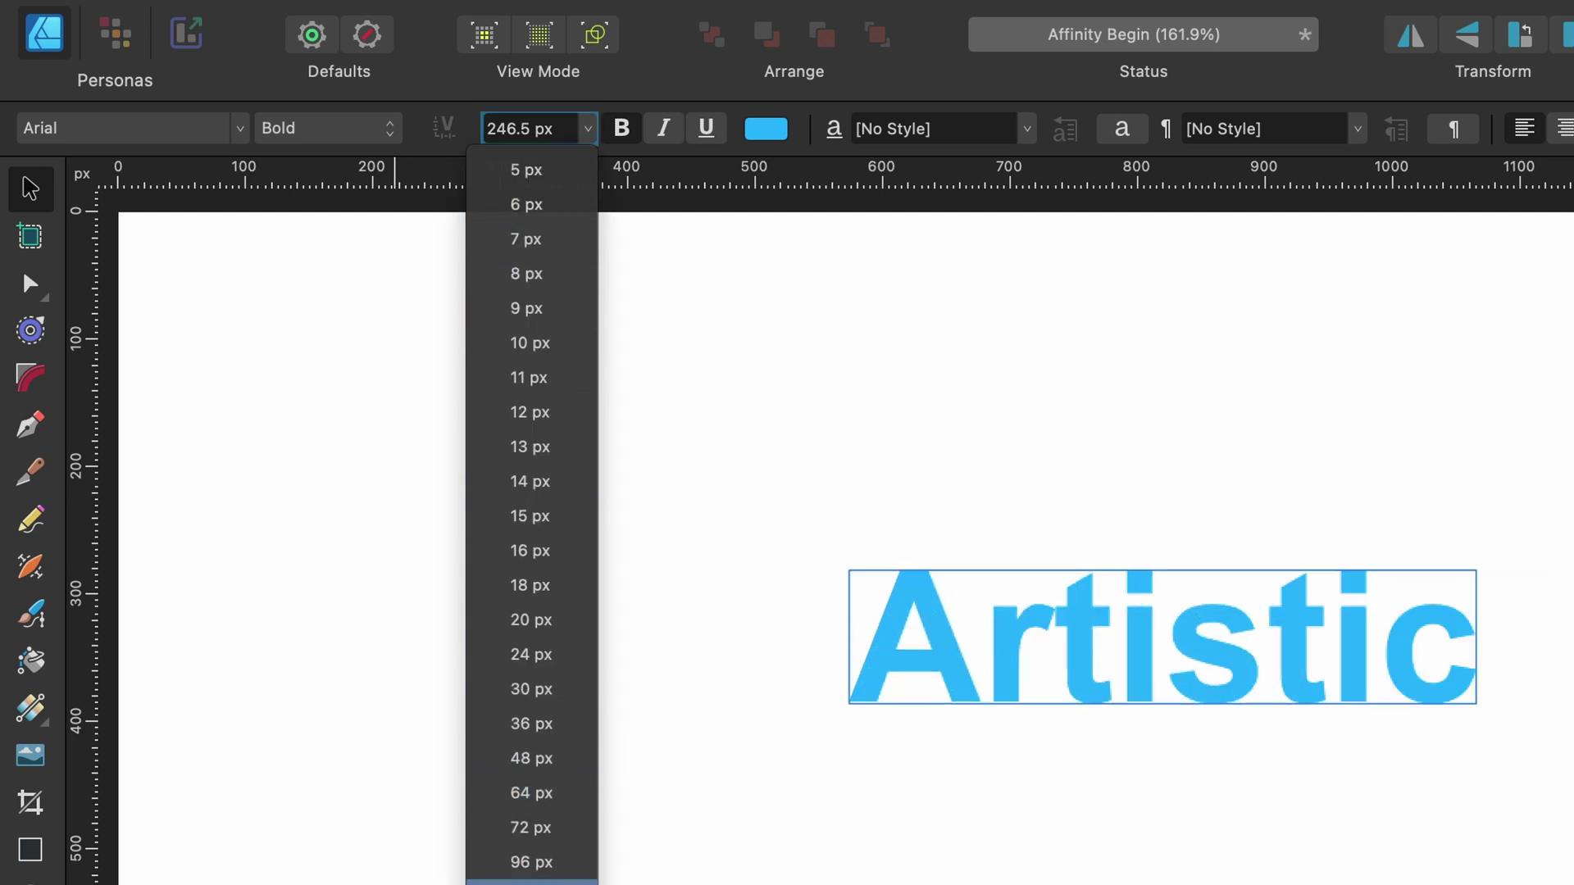
pyautogui.press('Escape')
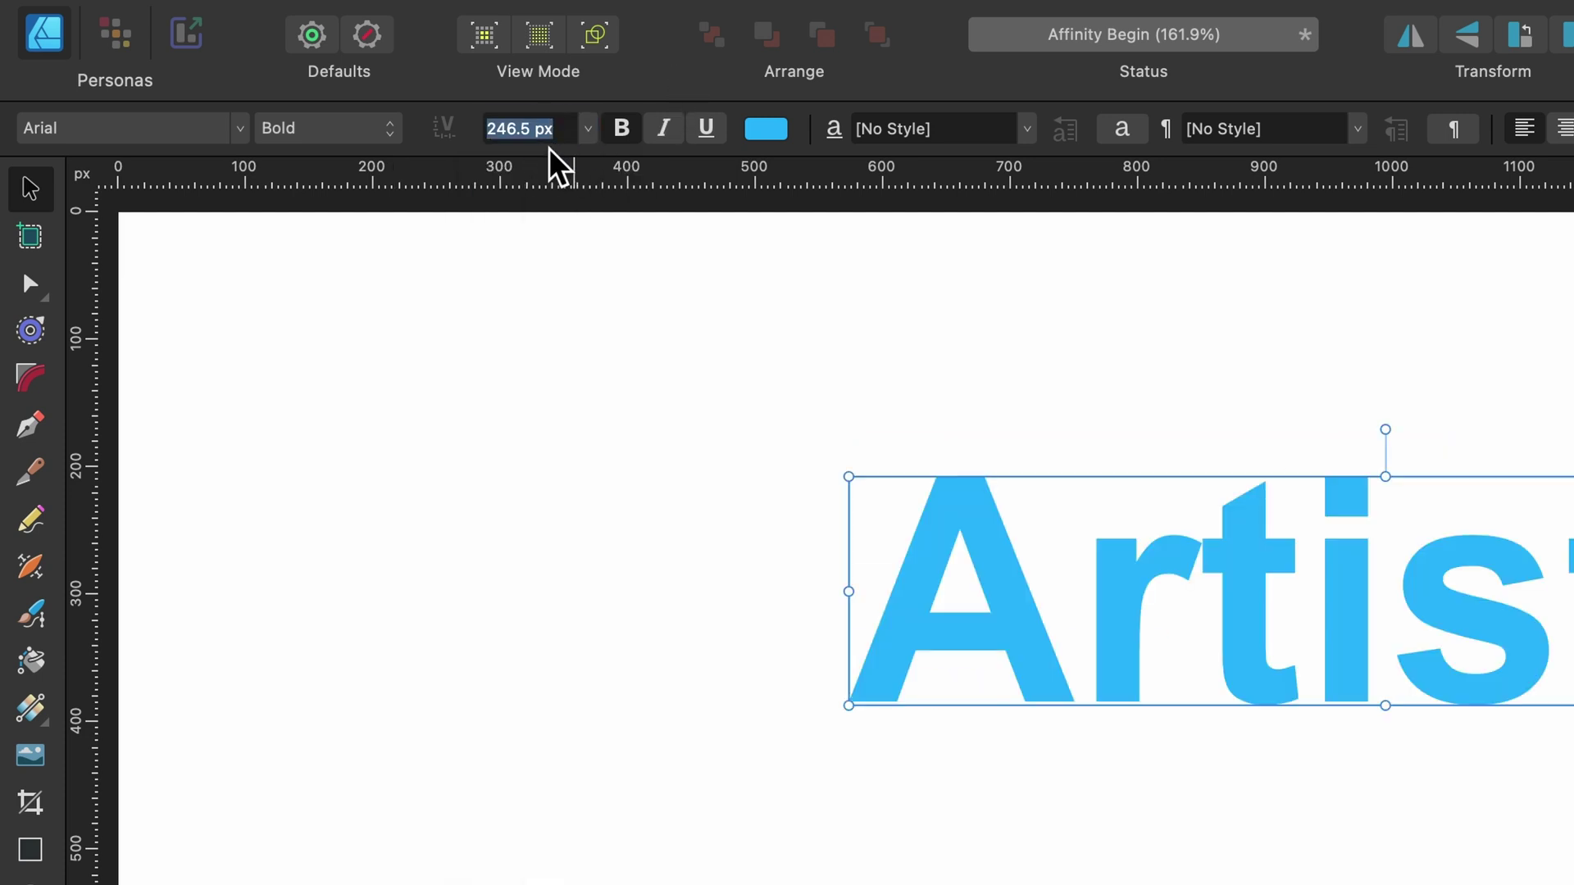
pyautogui.write('20')
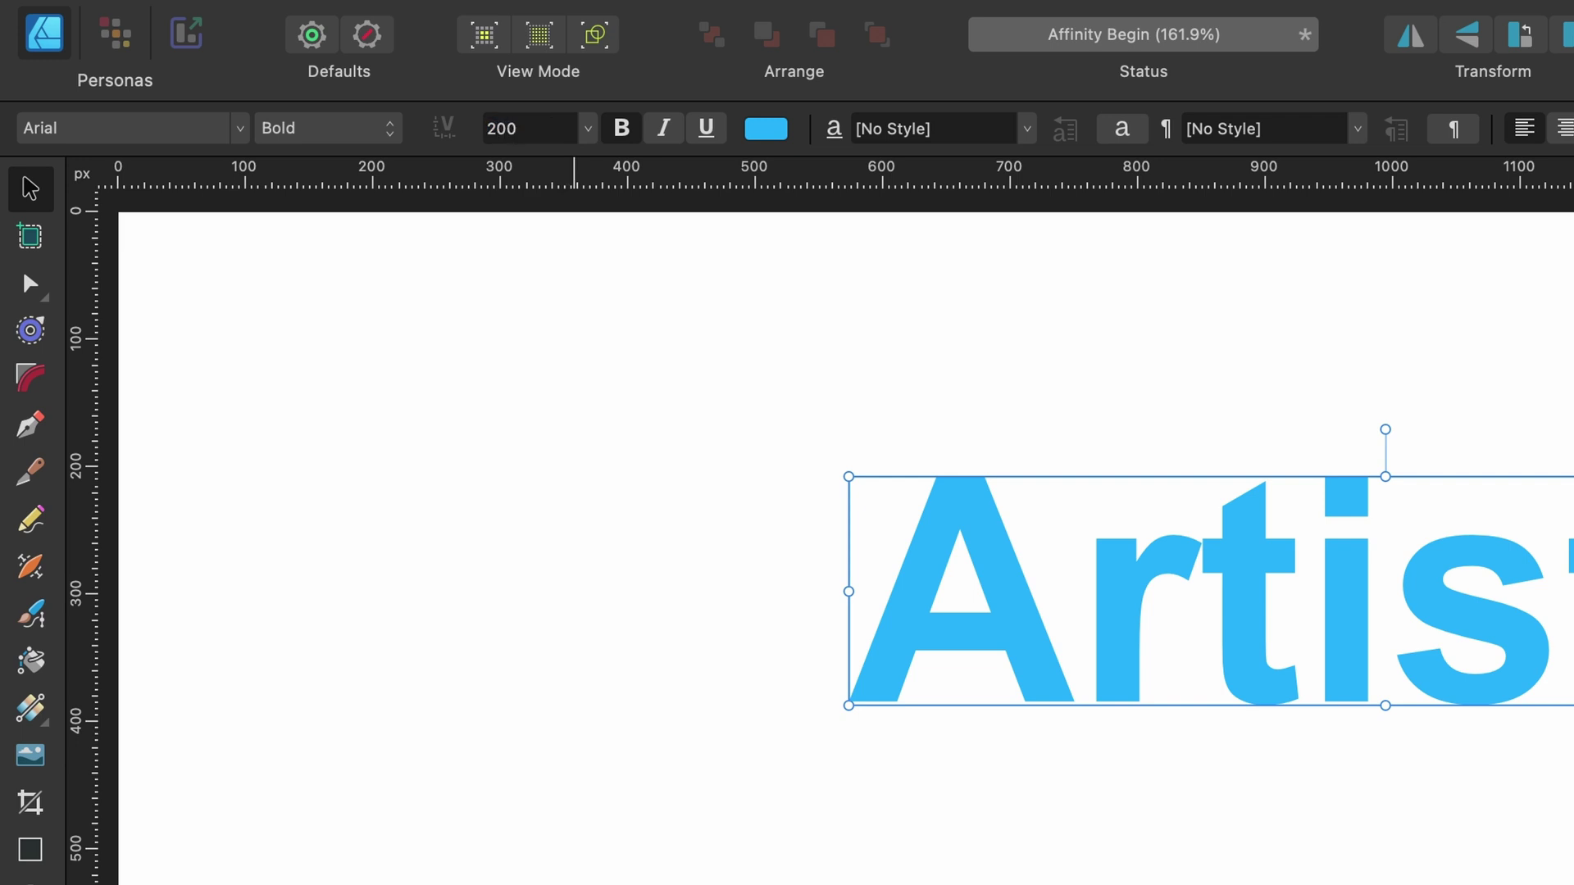
pyautogui.write('0')
pyautogui.press('Return')
pyautogui.click(440, 124)
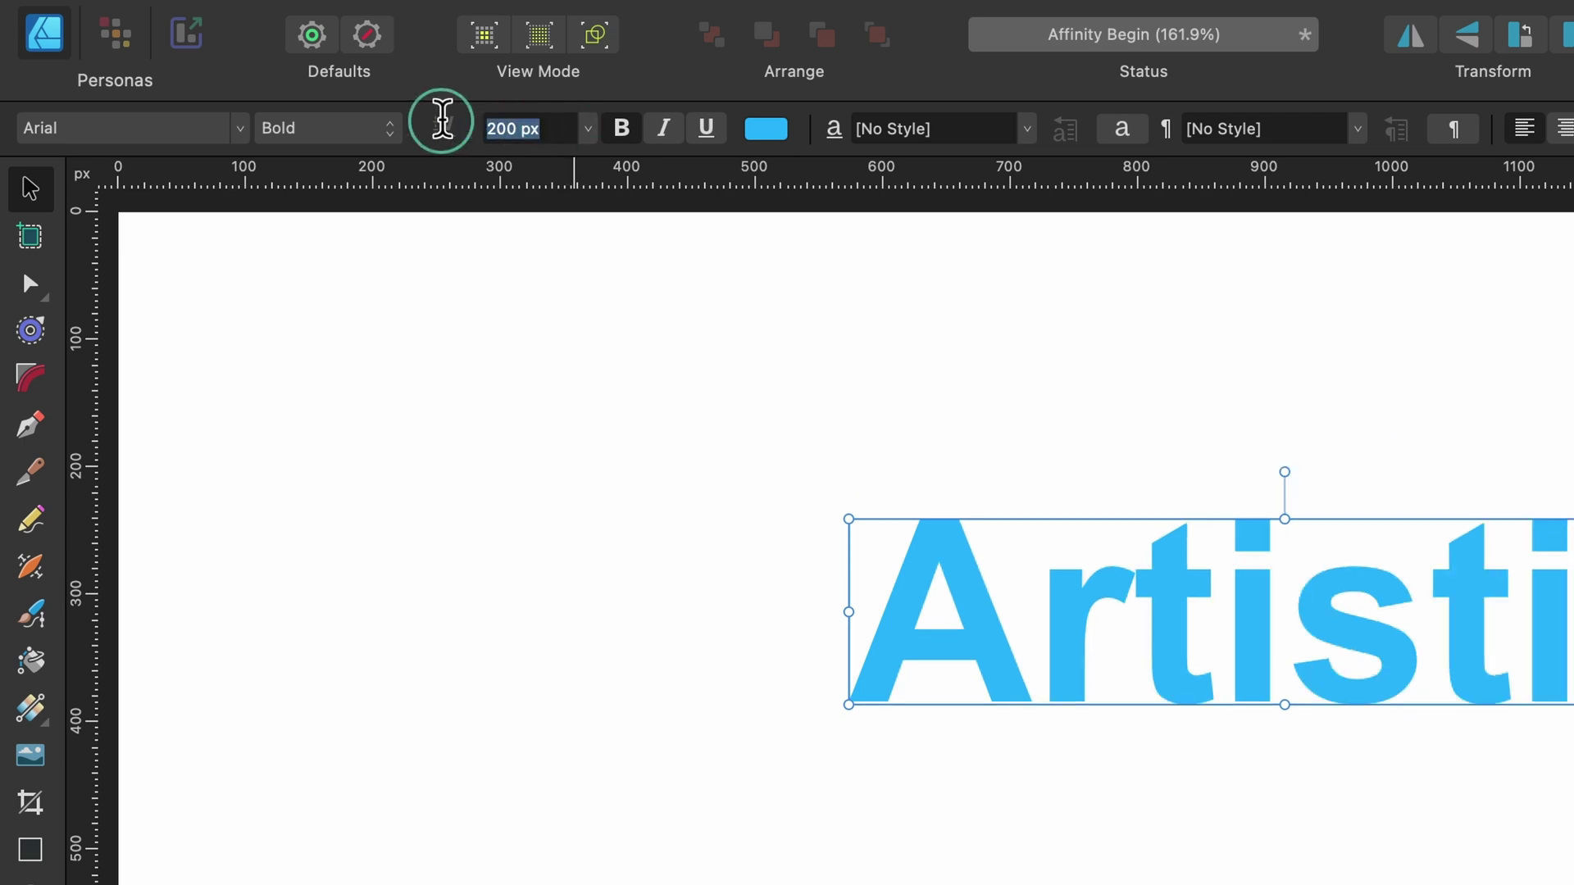
pyautogui.write('250')
pyautogui.press('Return')
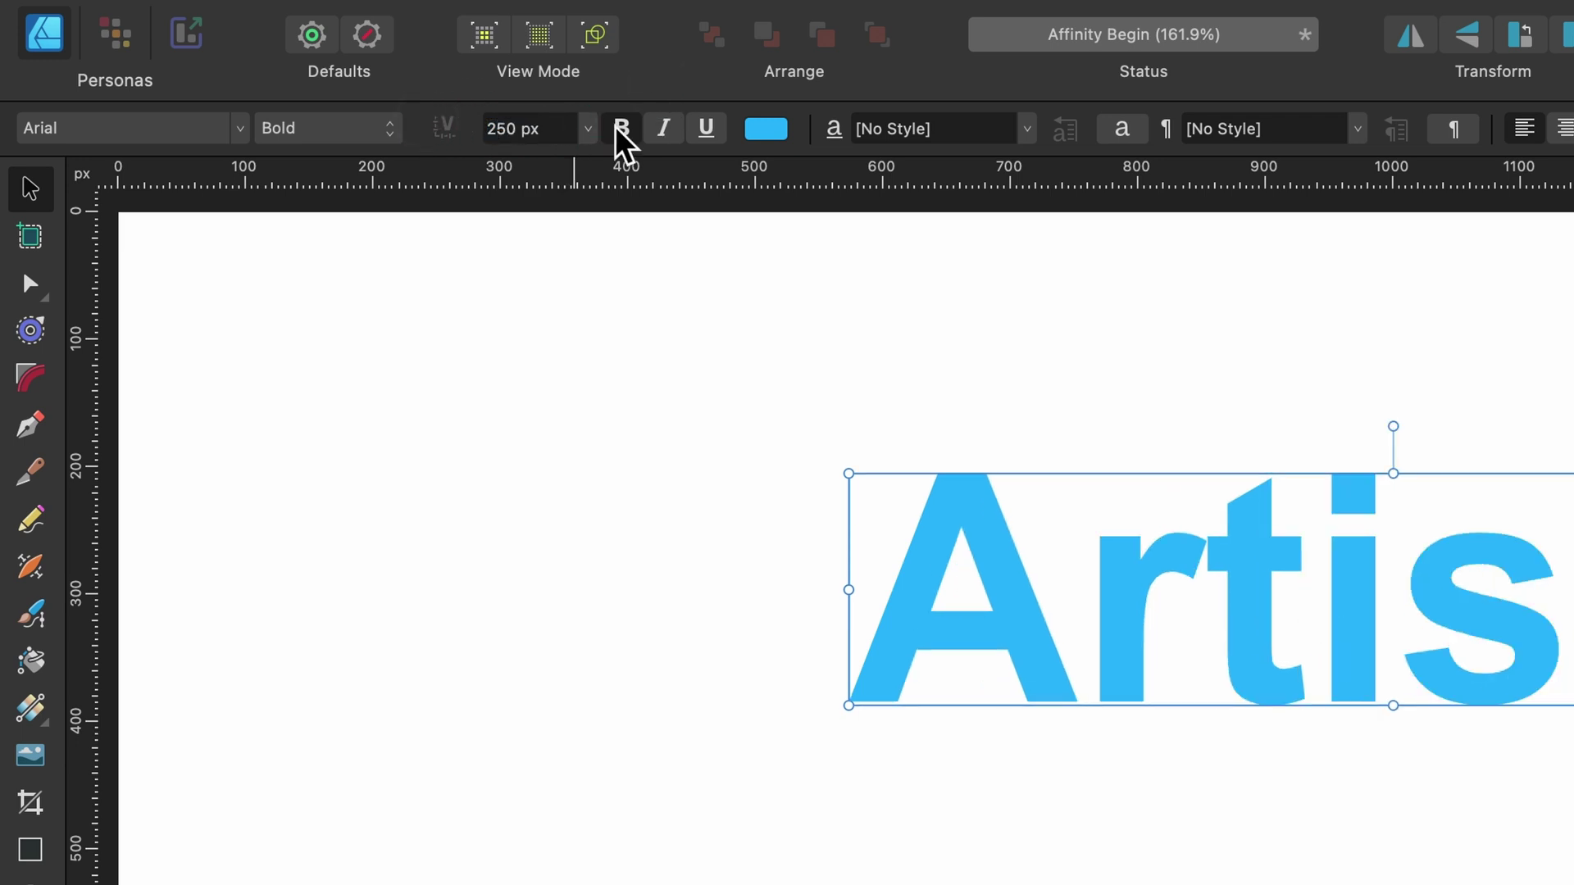
# Toggle italic, underline and bold on and off, ending with only bold applied.
pyautogui.click(660, 129)
pyautogui.click(704, 131)
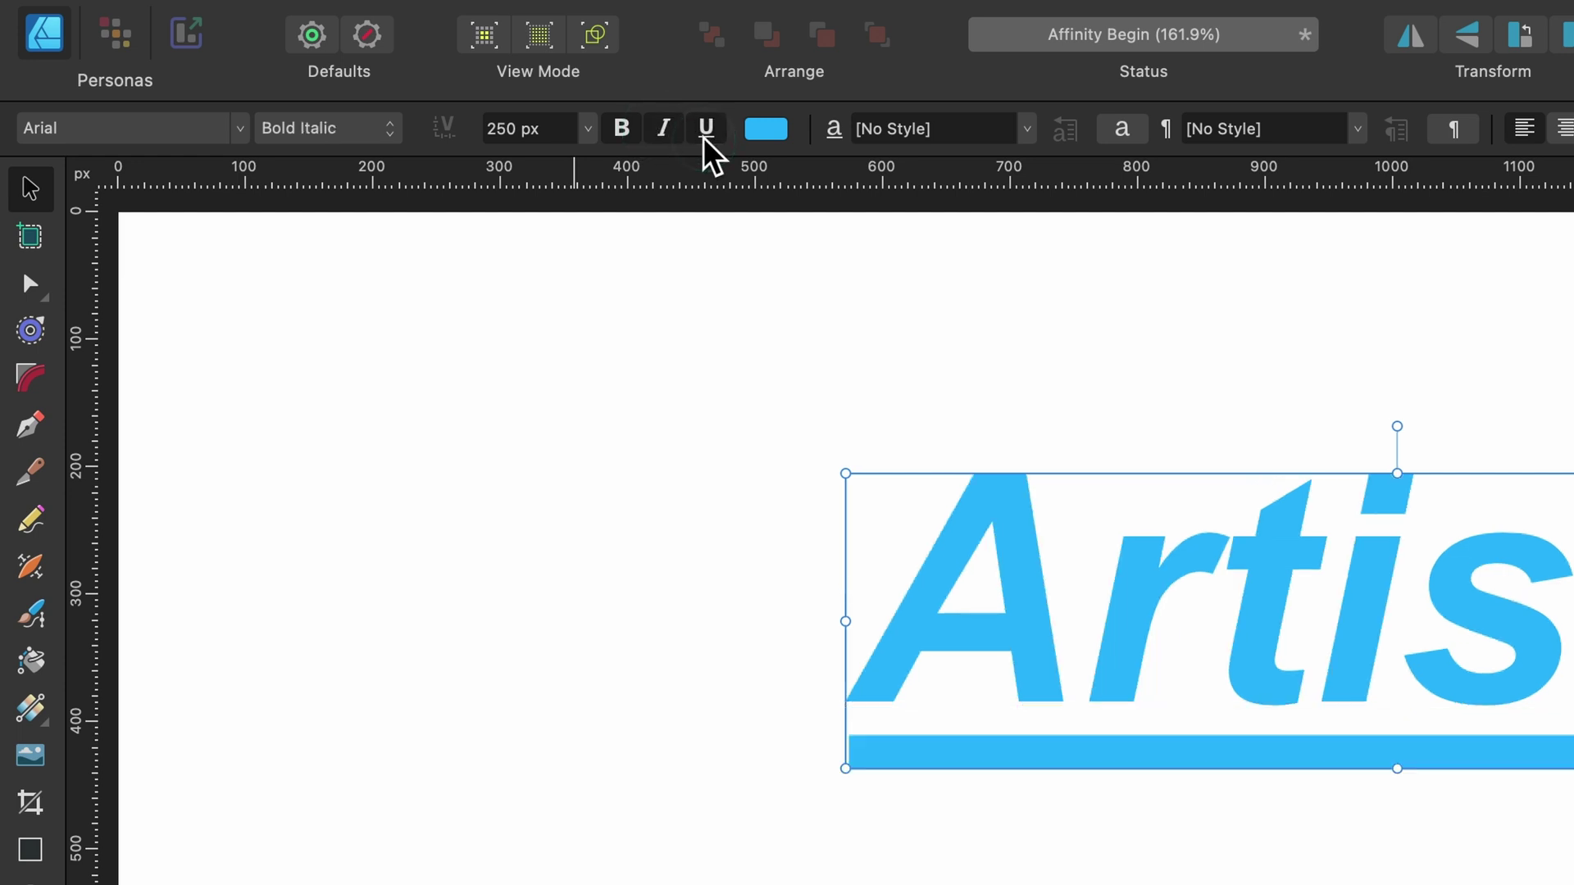
pyautogui.click(704, 132)
pyautogui.click(657, 134)
pyautogui.click(627, 129)
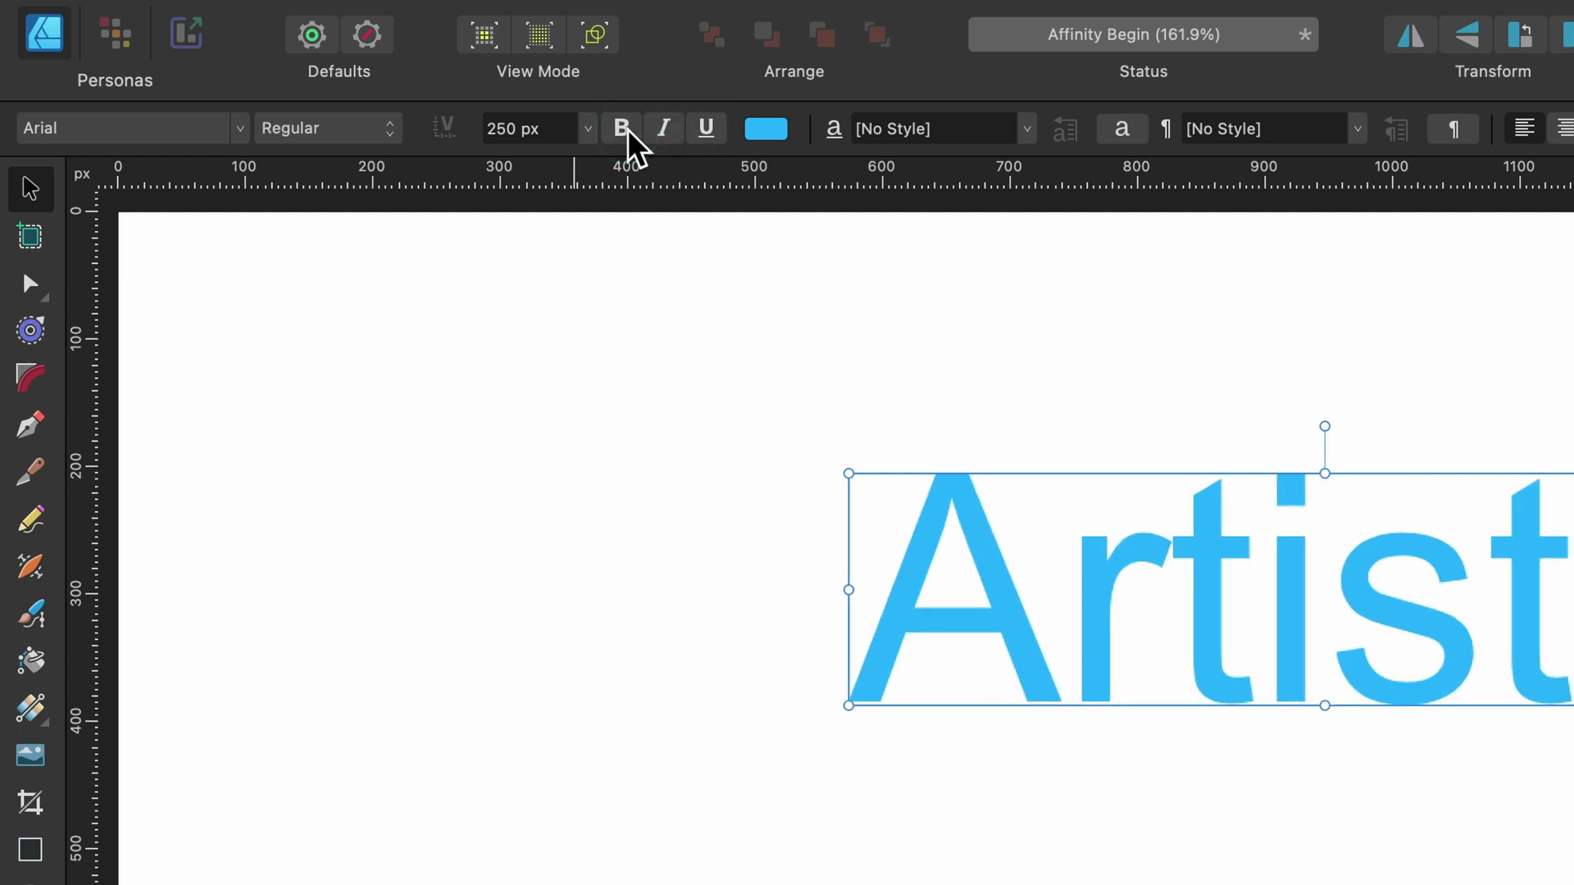
pyautogui.click(626, 129)
pyautogui.click(626, 130)
pyautogui.click(626, 129)
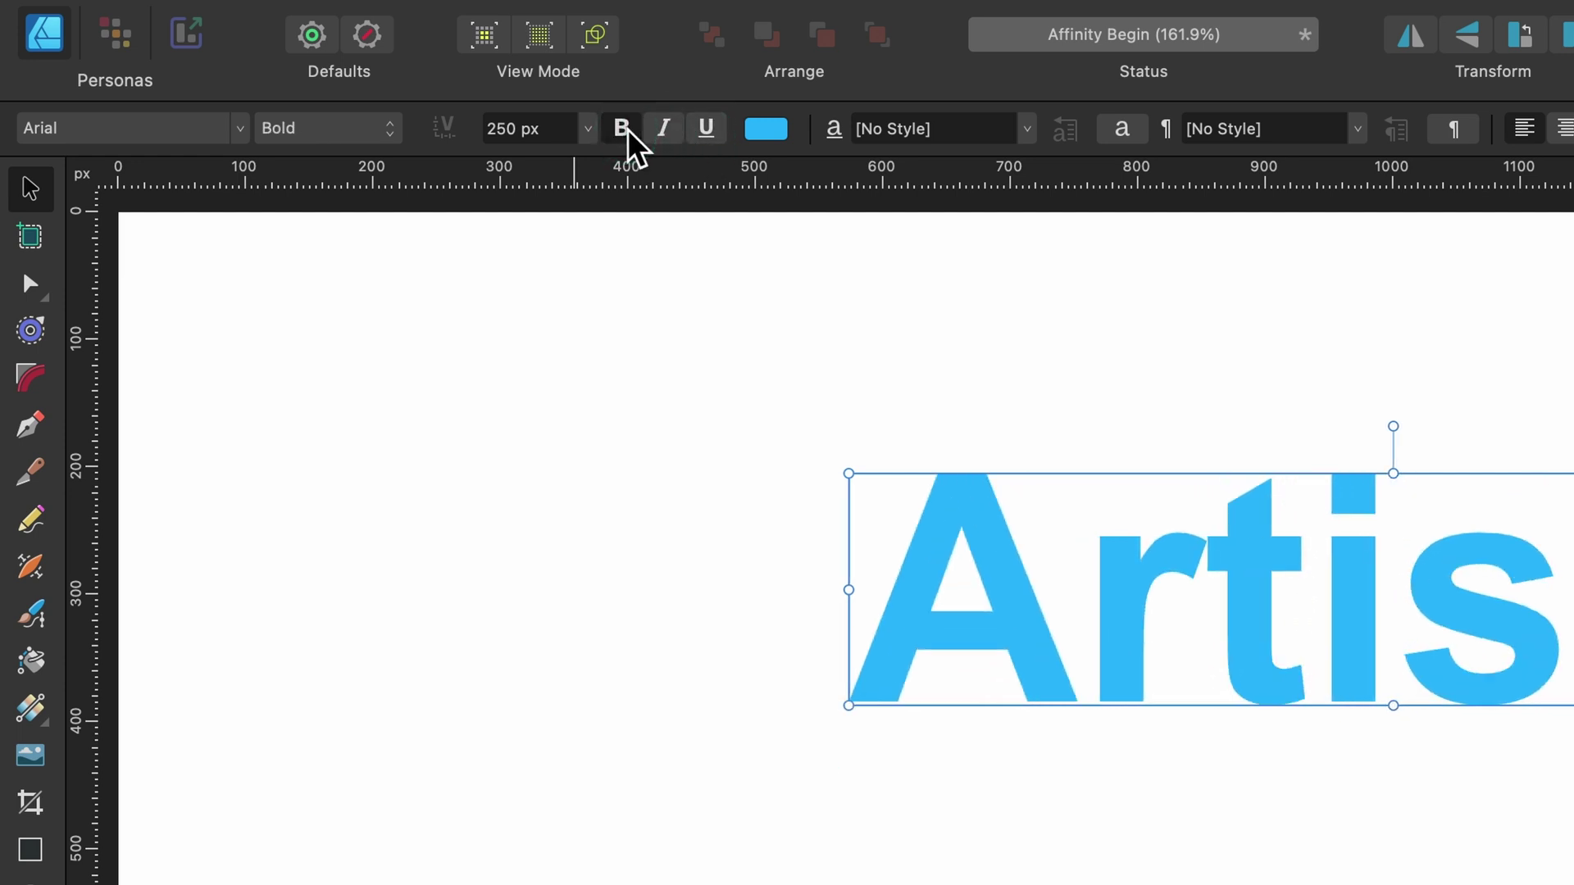
pyautogui.click(764, 131)
pyautogui.moveTo(1049, 420); pyautogui.dragTo(848, 333)
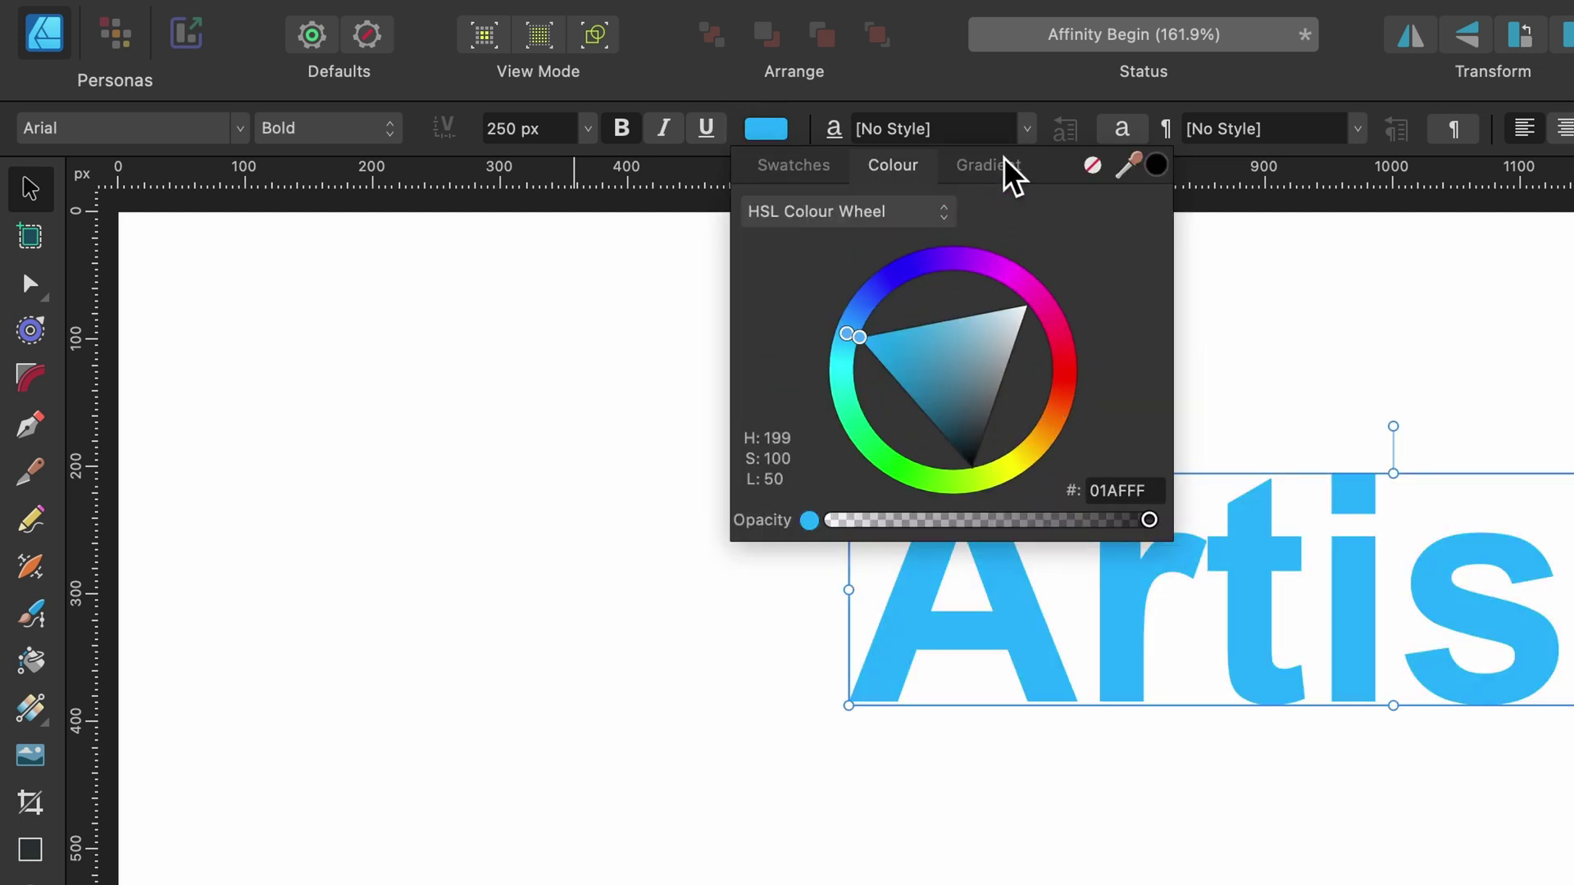
pyautogui.click(930, 95)
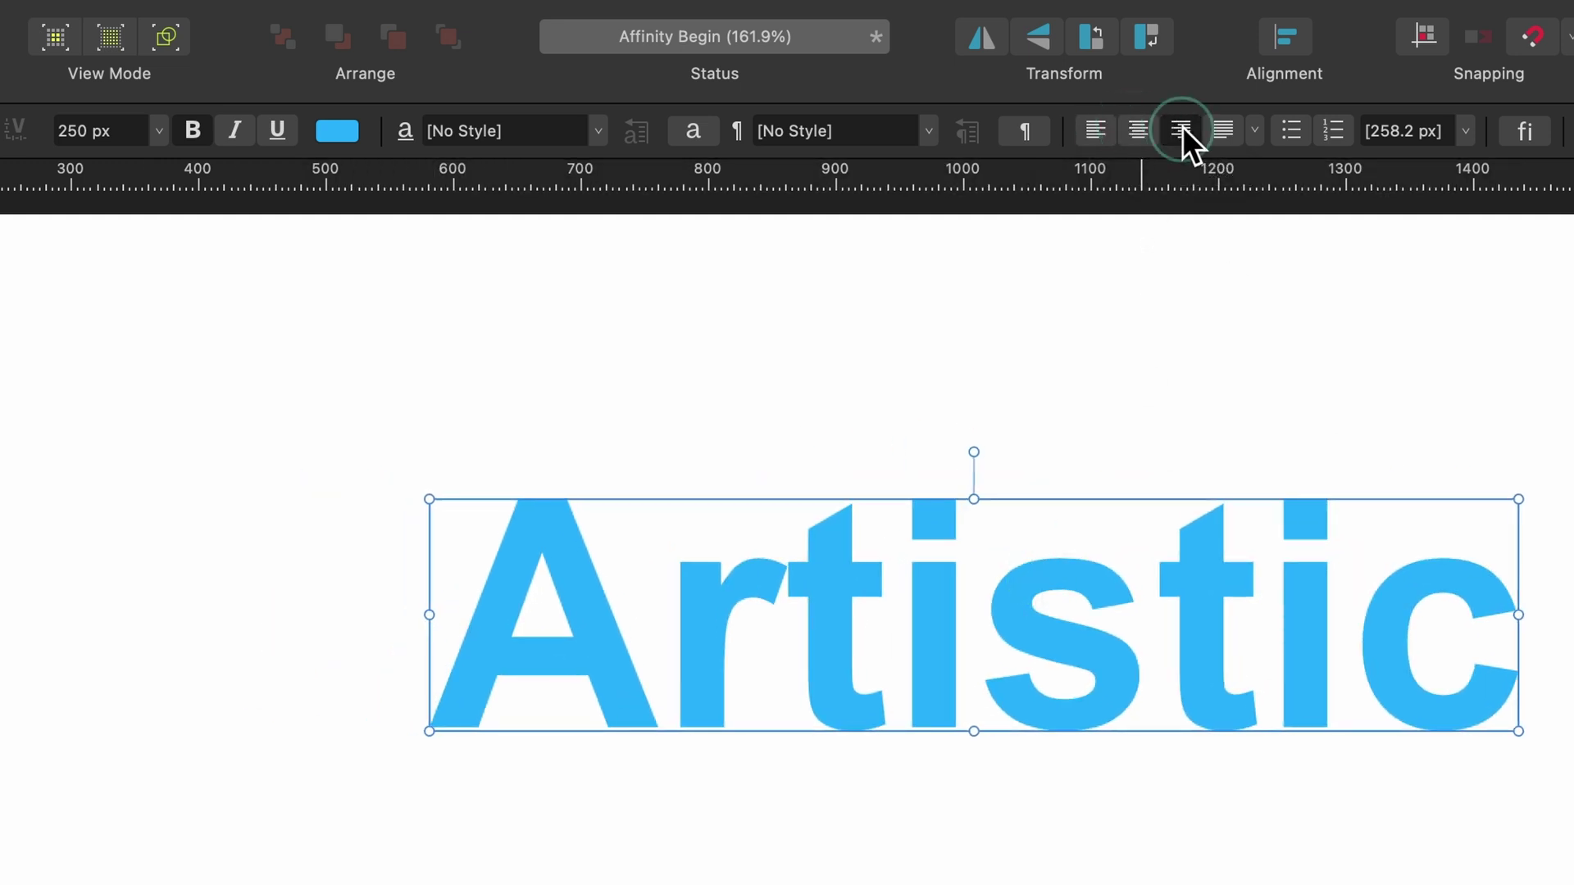
pyautogui.click(1098, 133)
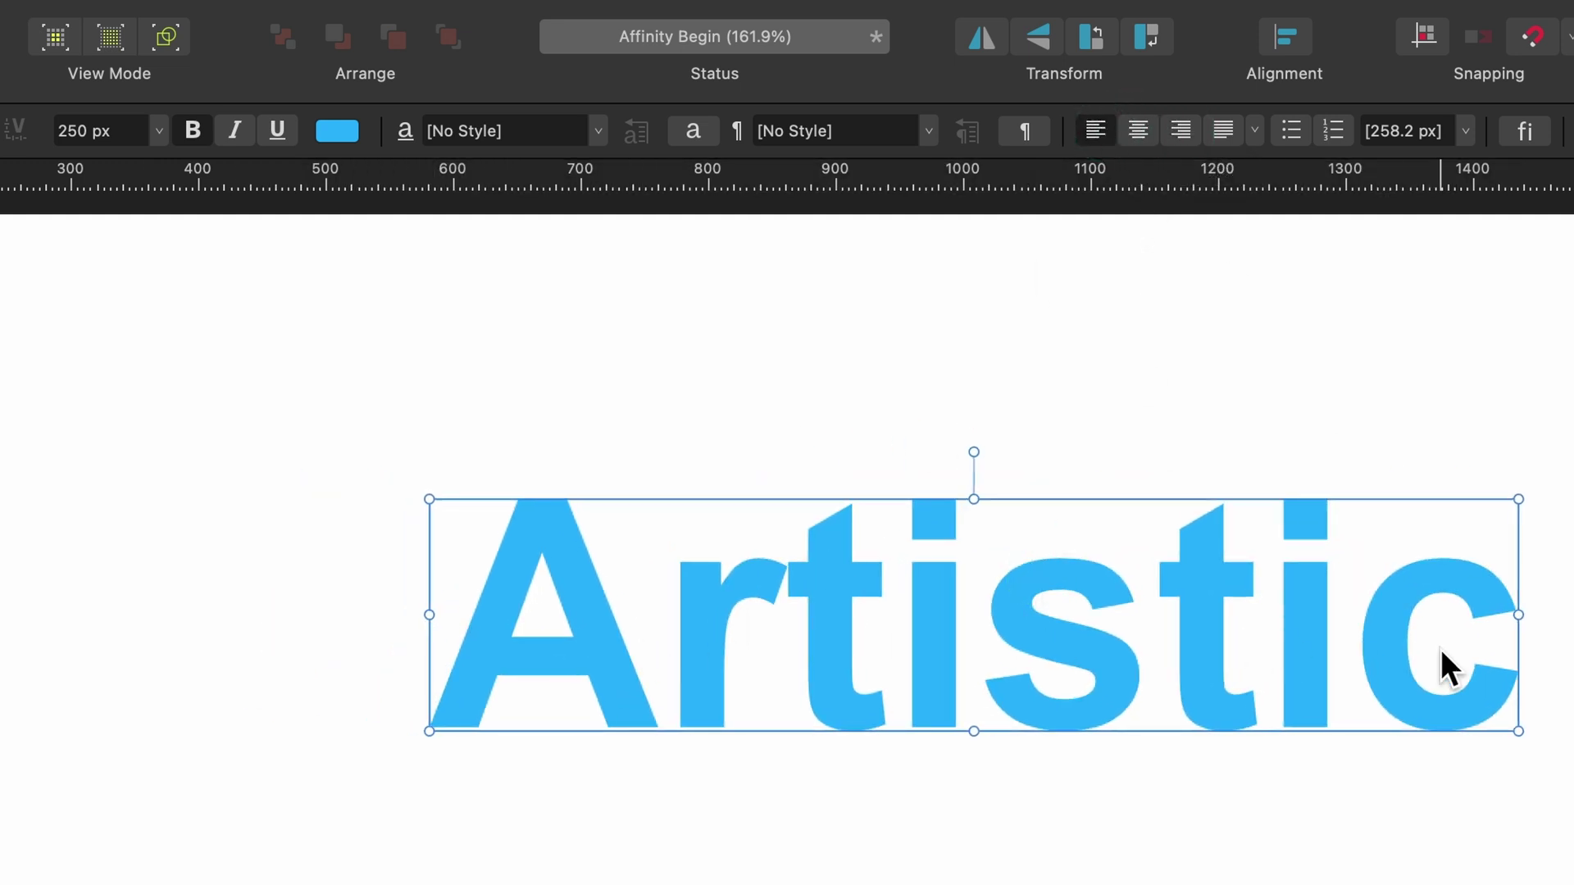
pyautogui.doubleClick(1486, 641)
pyautogui.click(1486, 641)
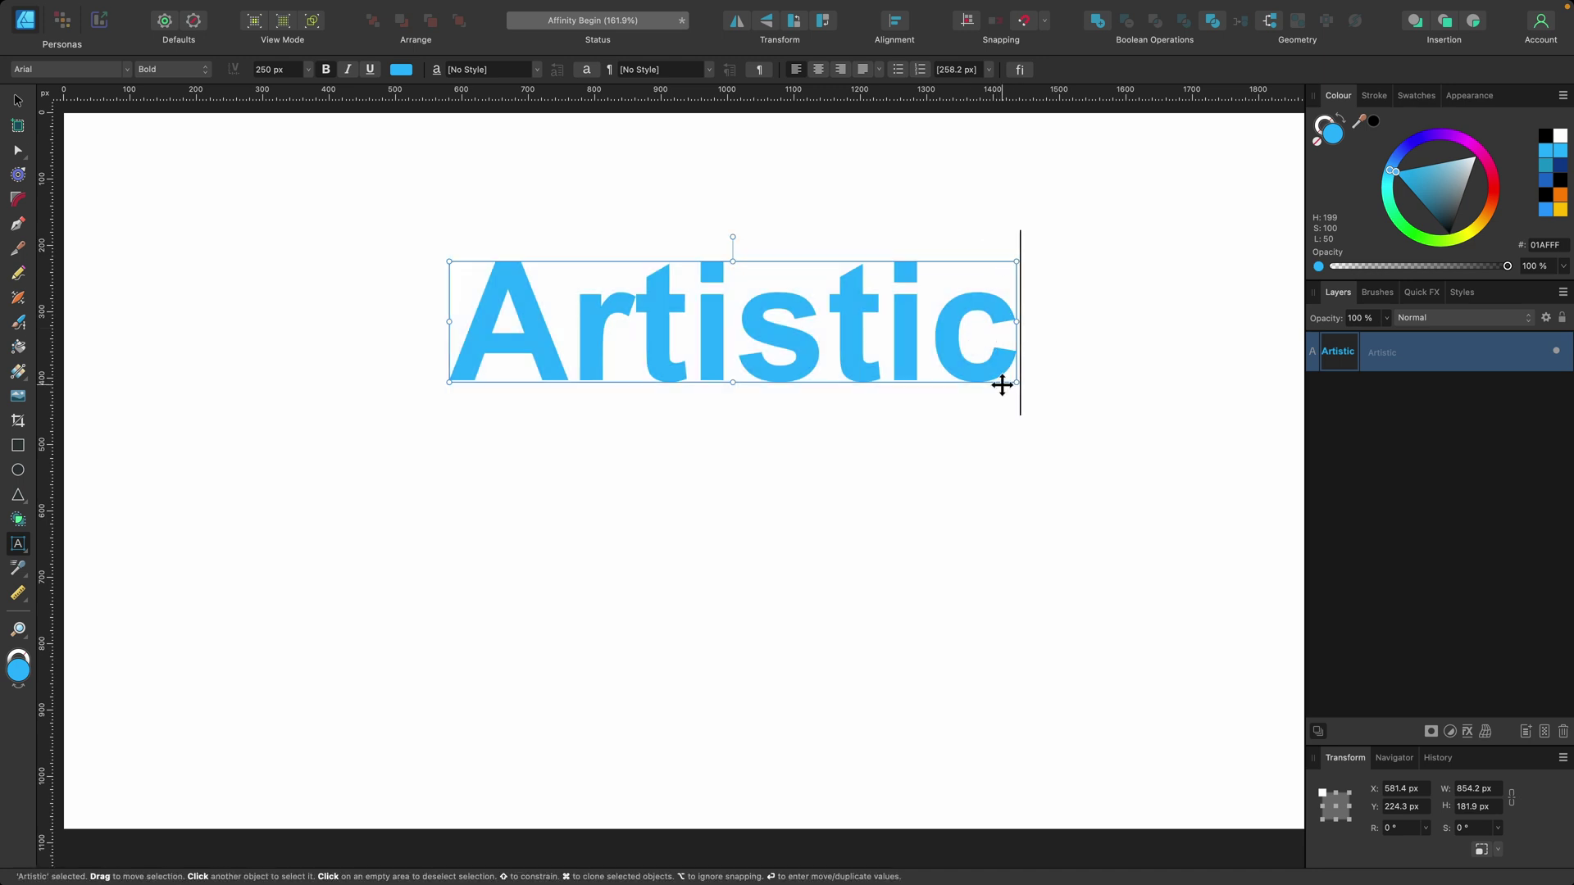
pyautogui.press('Return')
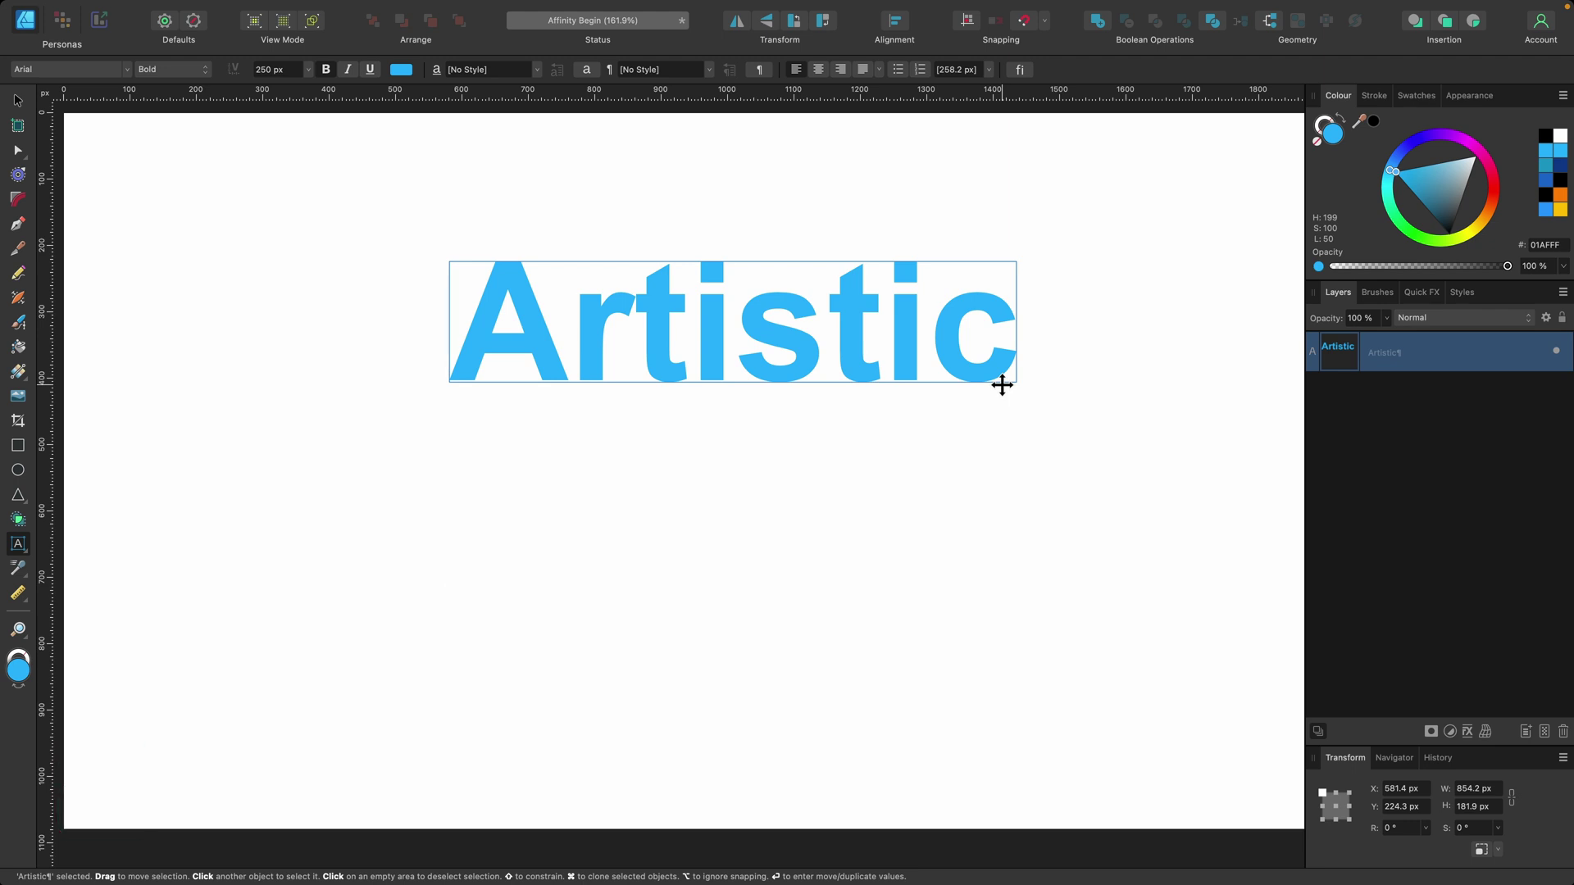
pyautogui.write('TEXT')
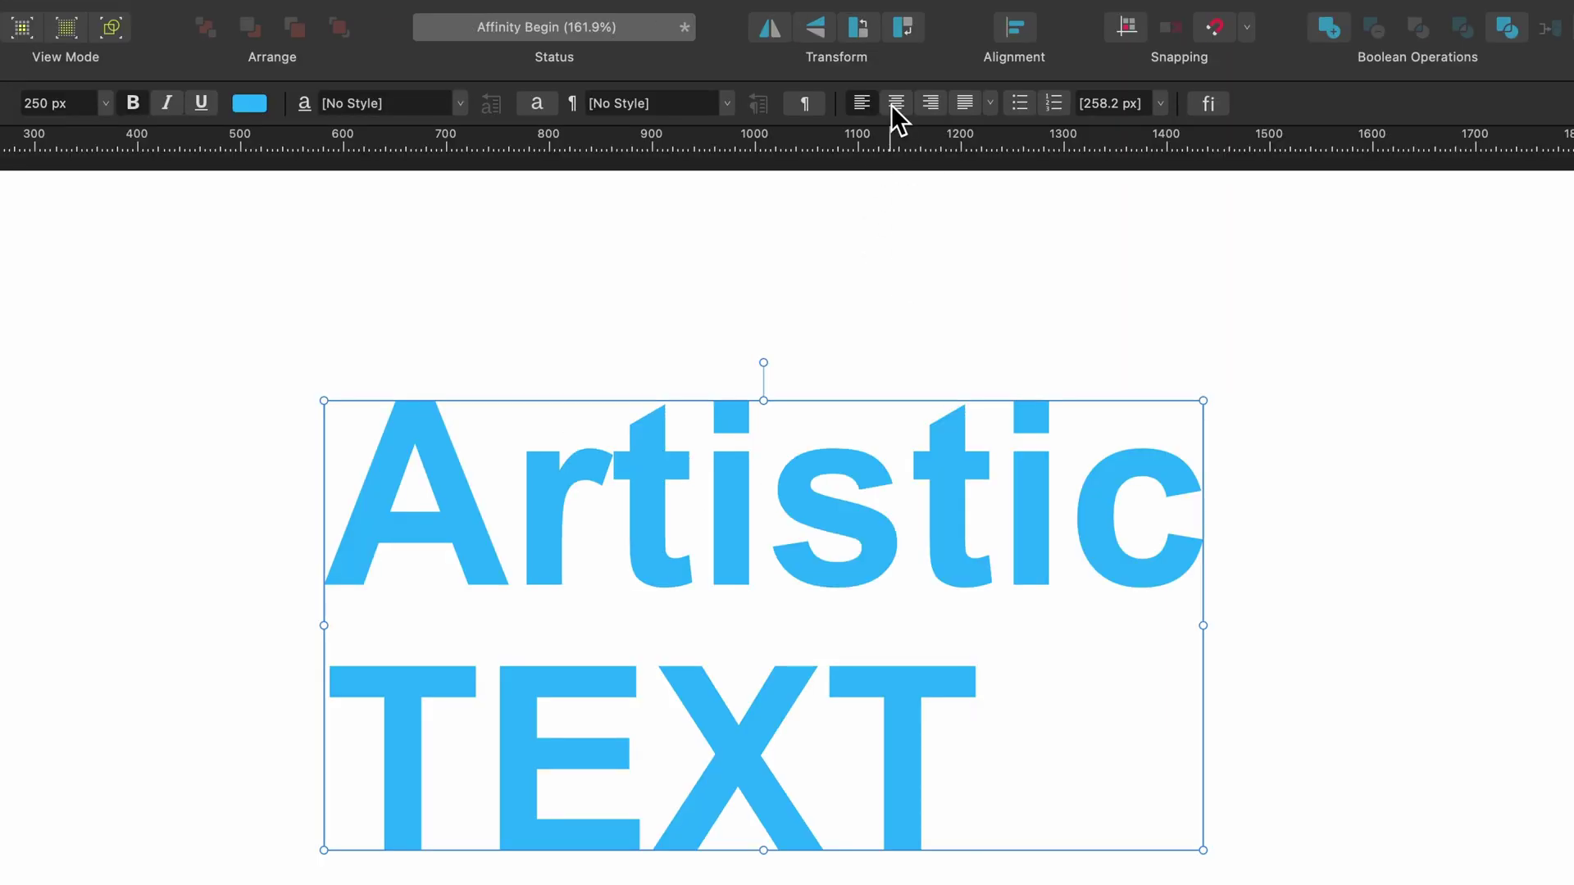
pyautogui.click(895, 103)
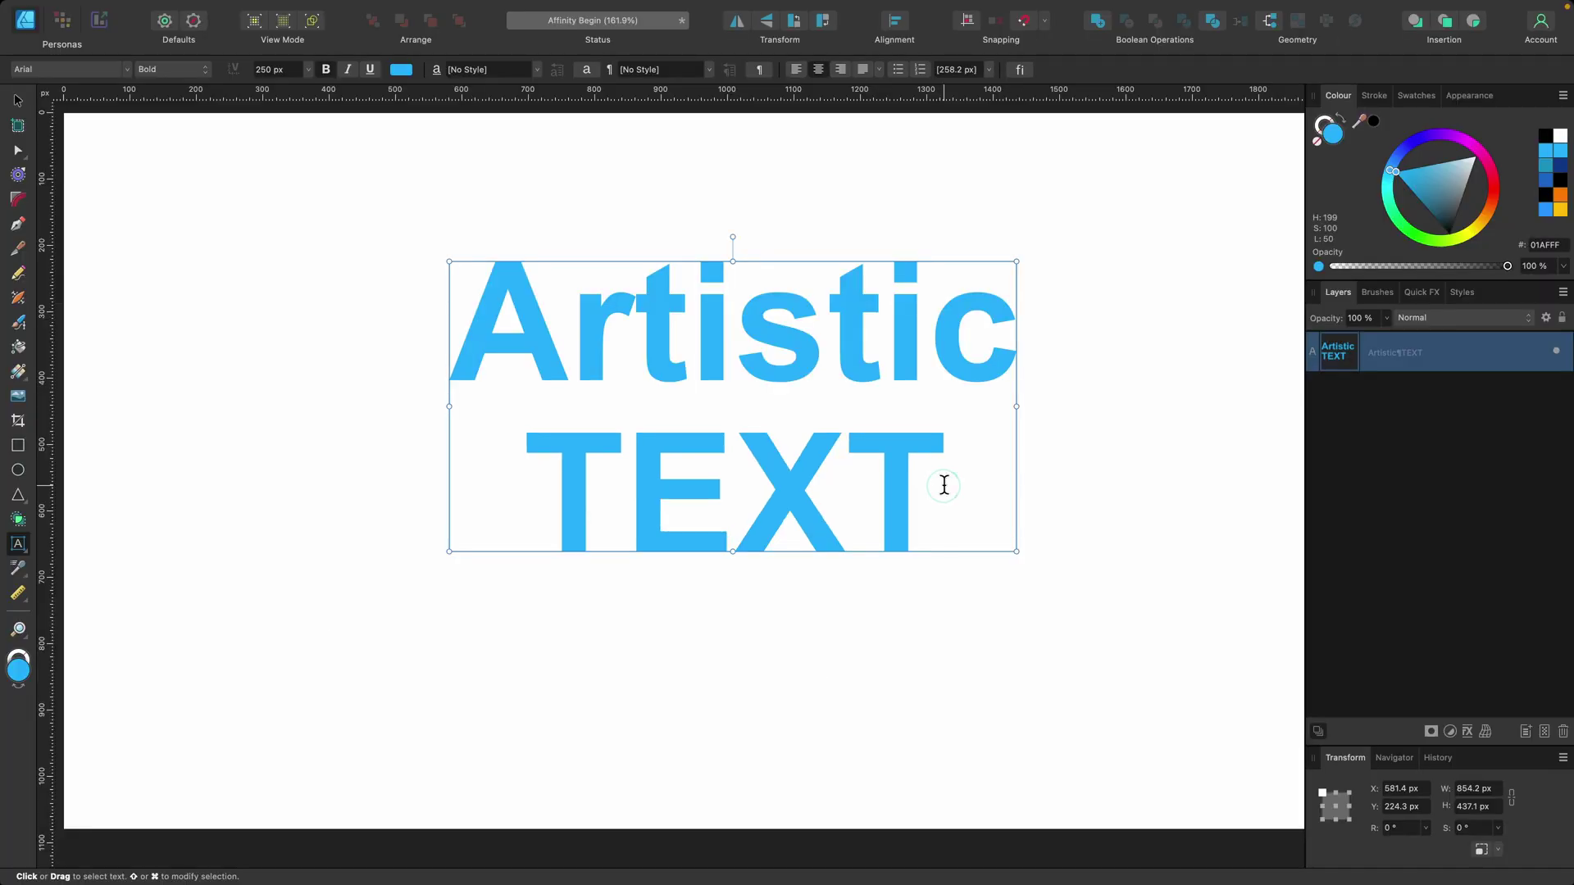
pyautogui.moveTo(941, 485); pyautogui.dragTo(563, 516)
pyautogui.click(306, 69)
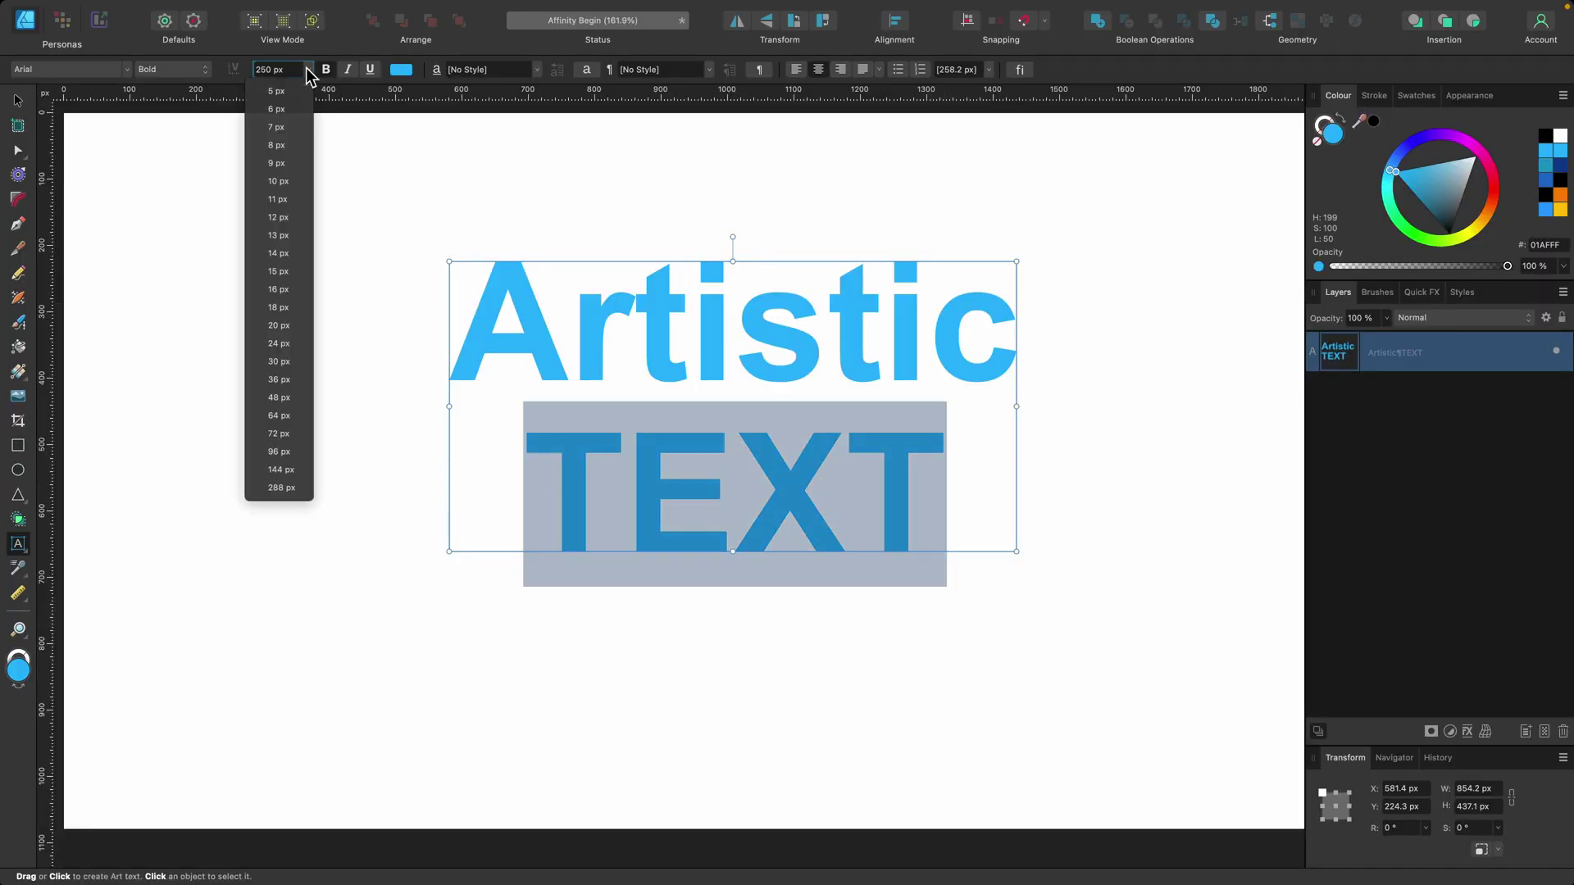
pyautogui.click(308, 469)
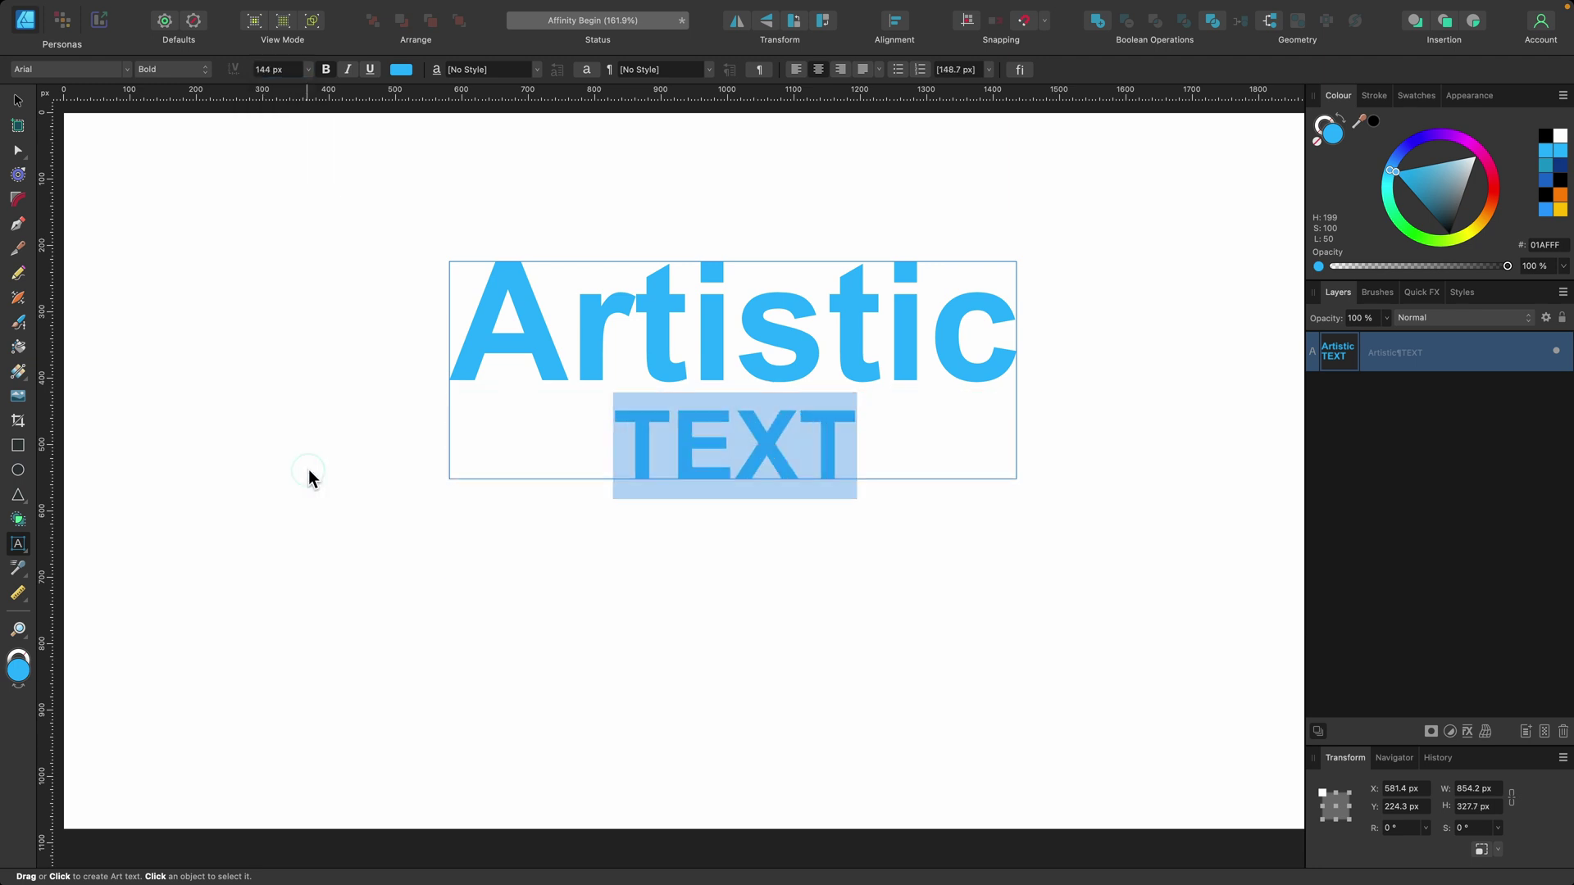
pyautogui.click(401, 70)
pyautogui.moveTo(500, 209); pyautogui.dragTo(545, 192)
pyautogui.press('Escape')
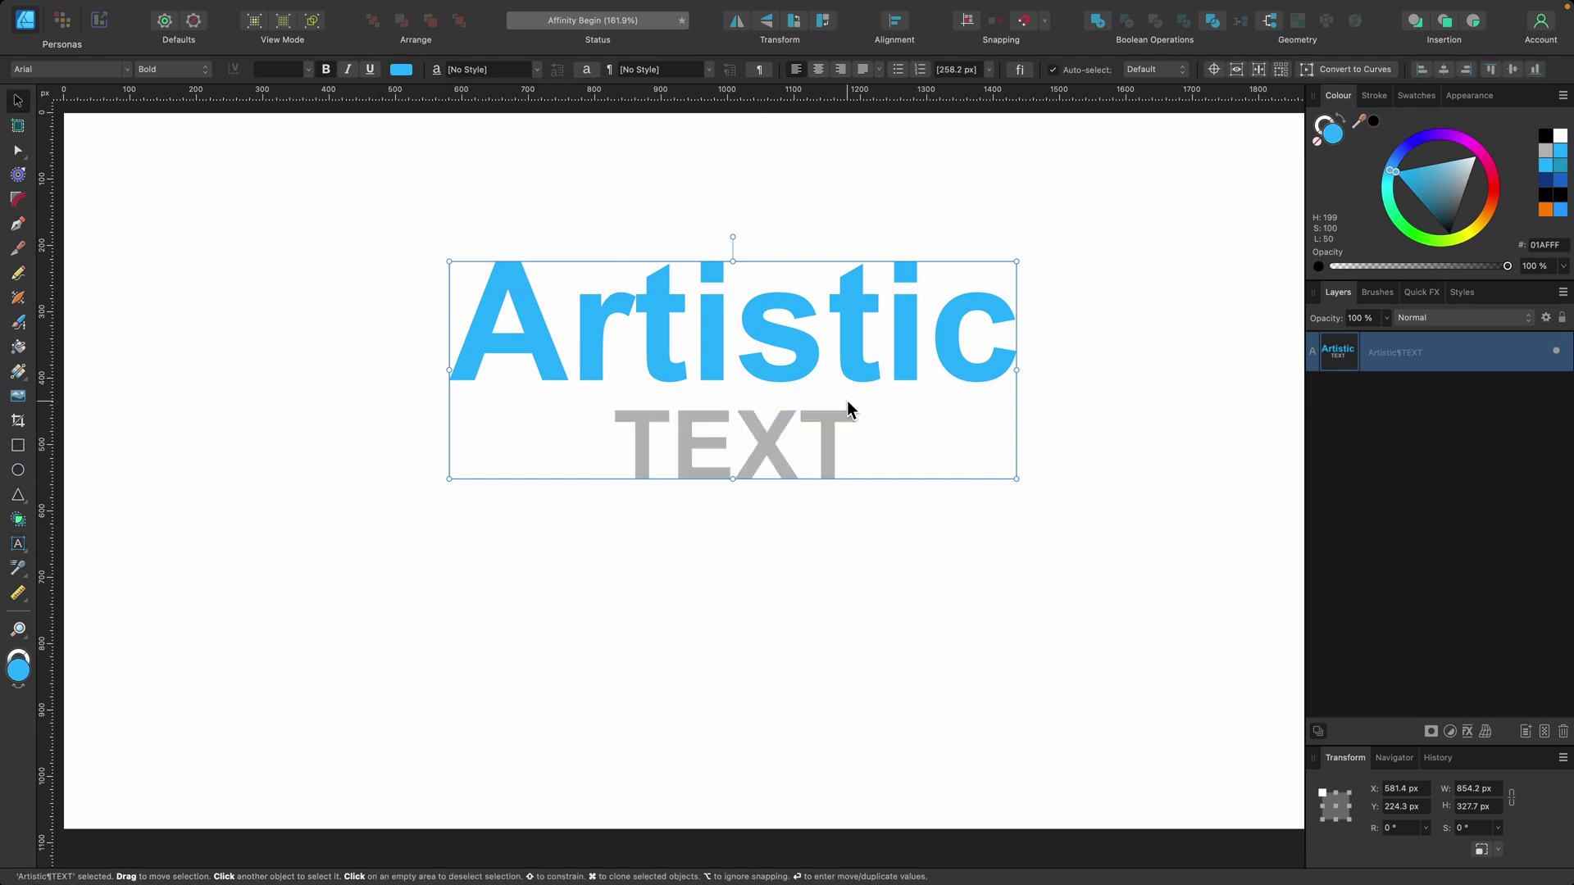
pyautogui.doubleClick(846, 402)
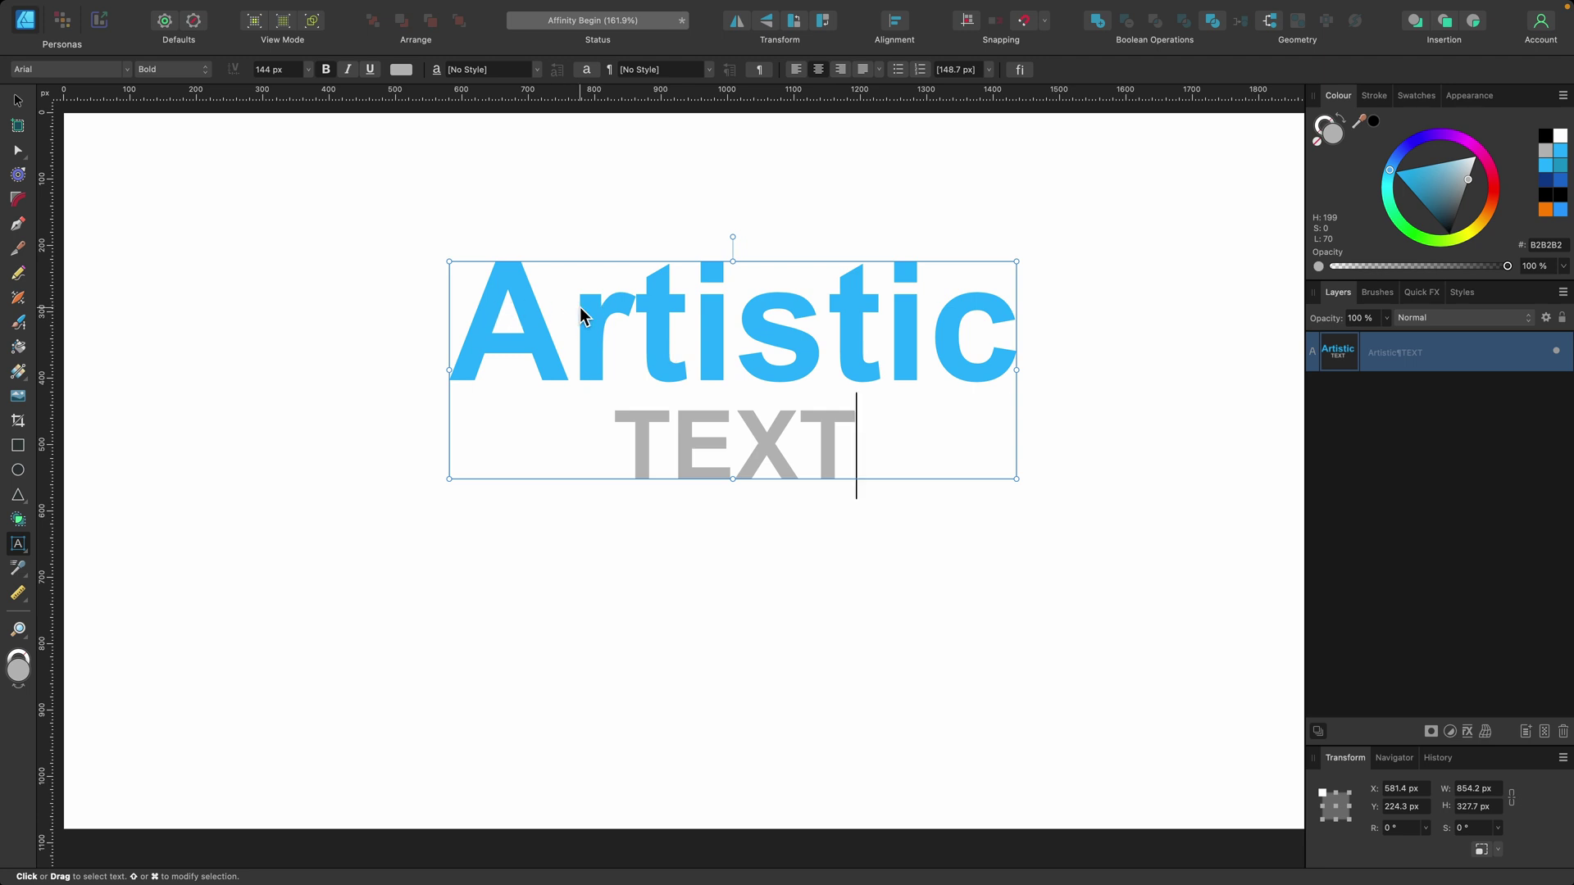
pyautogui.press('super+z')
pyautogui.press('super+z')
pyautogui.press('super+z')
pyautogui.press('super+z')
pyautogui.press('super+z')
pyautogui.press('super+z')
pyautogui.press('super+z')
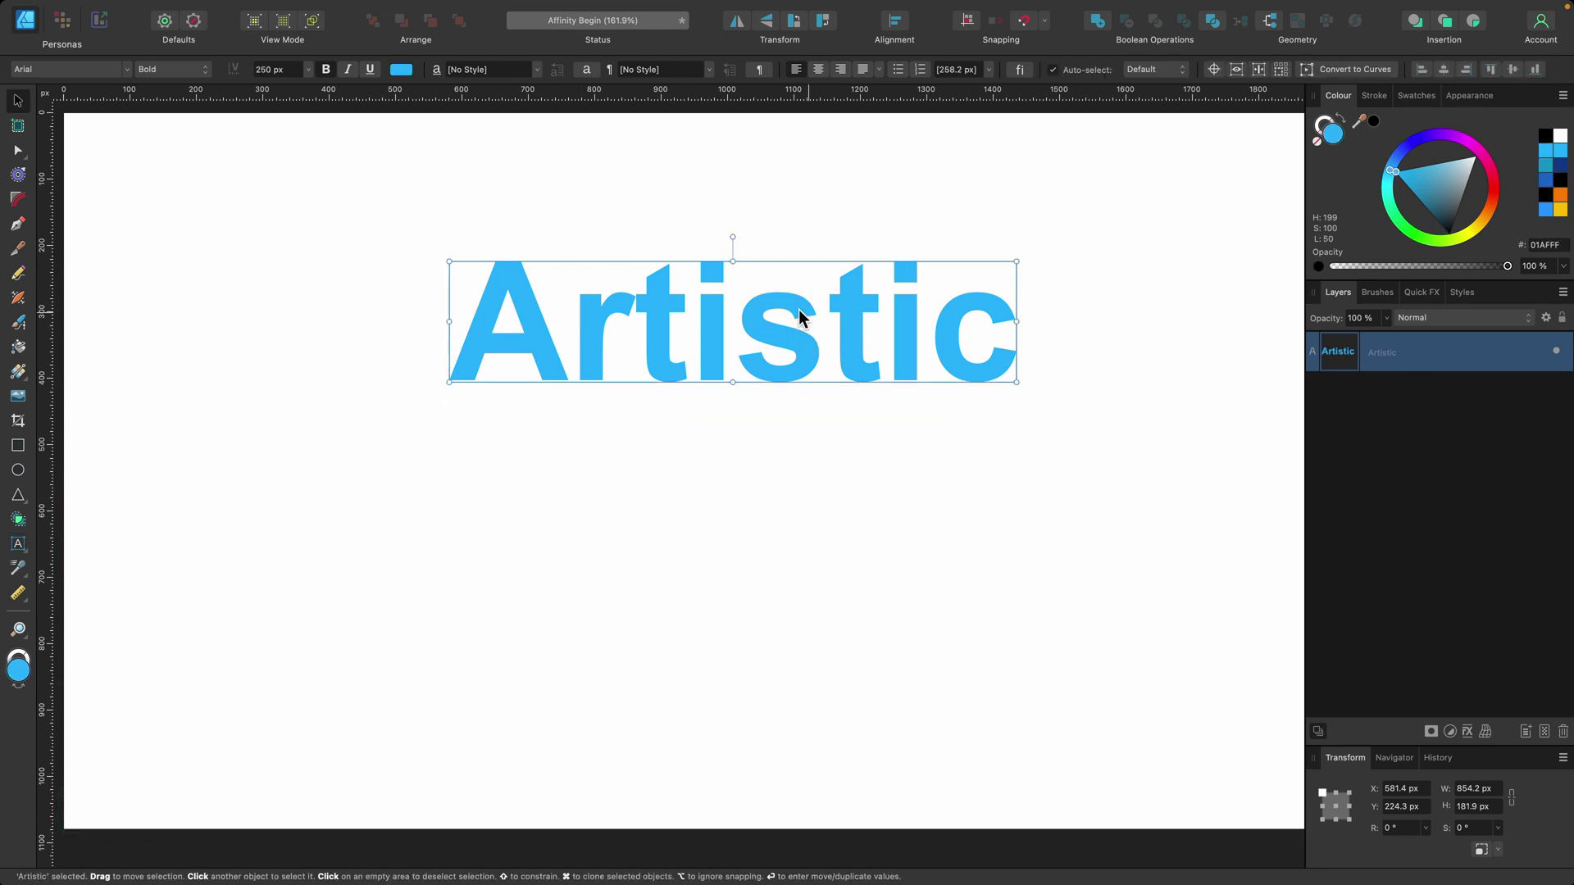
# Duplicate Artistic, retype the copy as 'TEXT', shrink it and centre it below Artistic.
pyautogui.moveTo(726, 313); pyautogui.dragTo(766, 523)
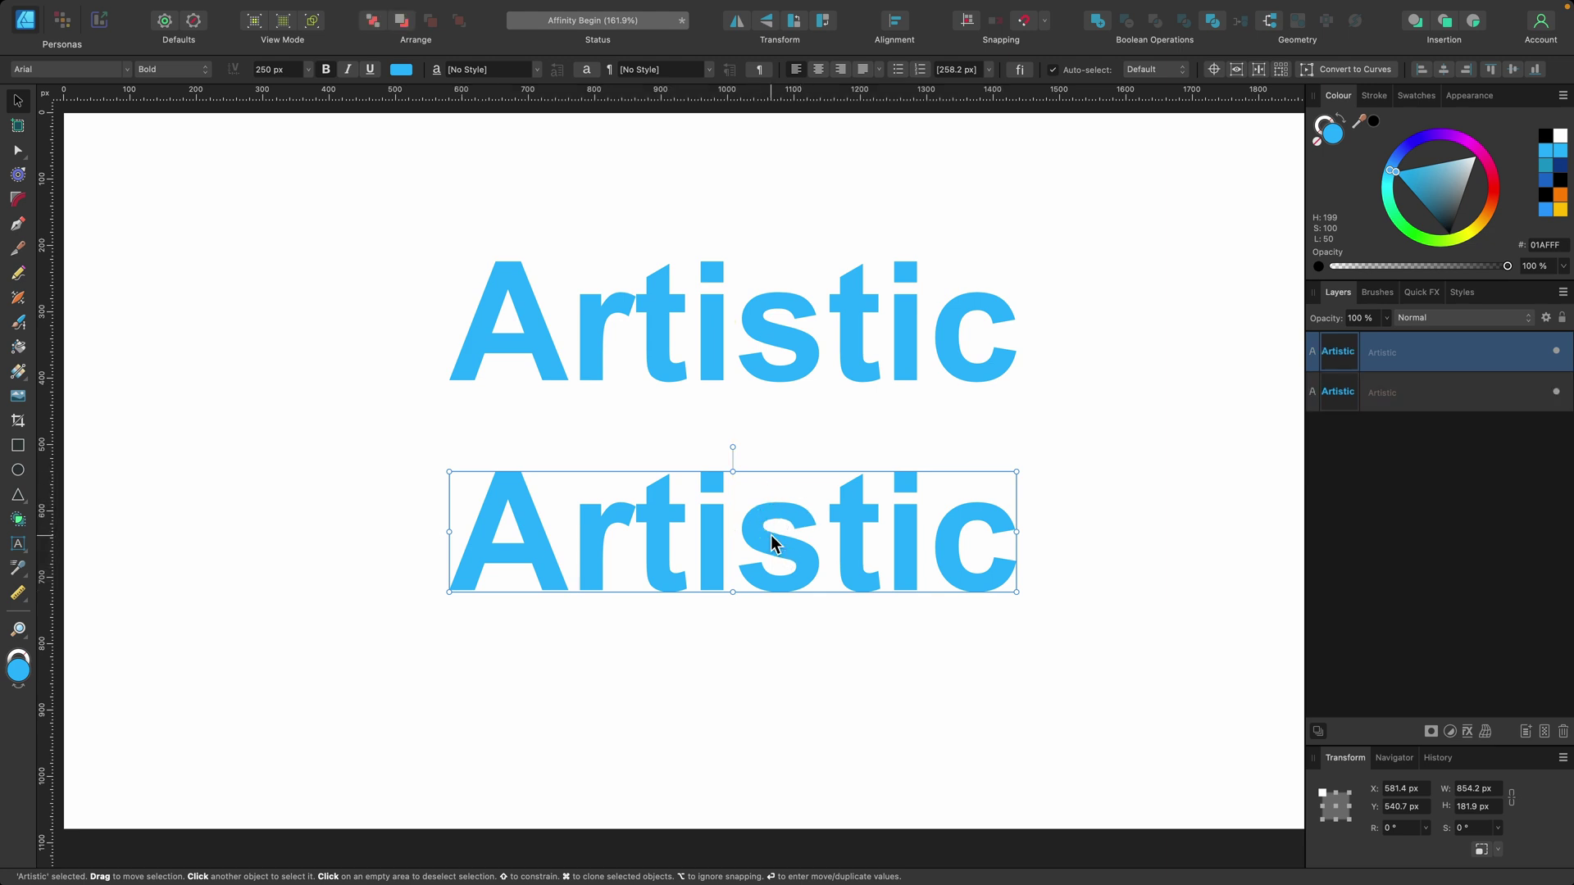
pyautogui.doubleClick(783, 503)
pyautogui.click(783, 502)
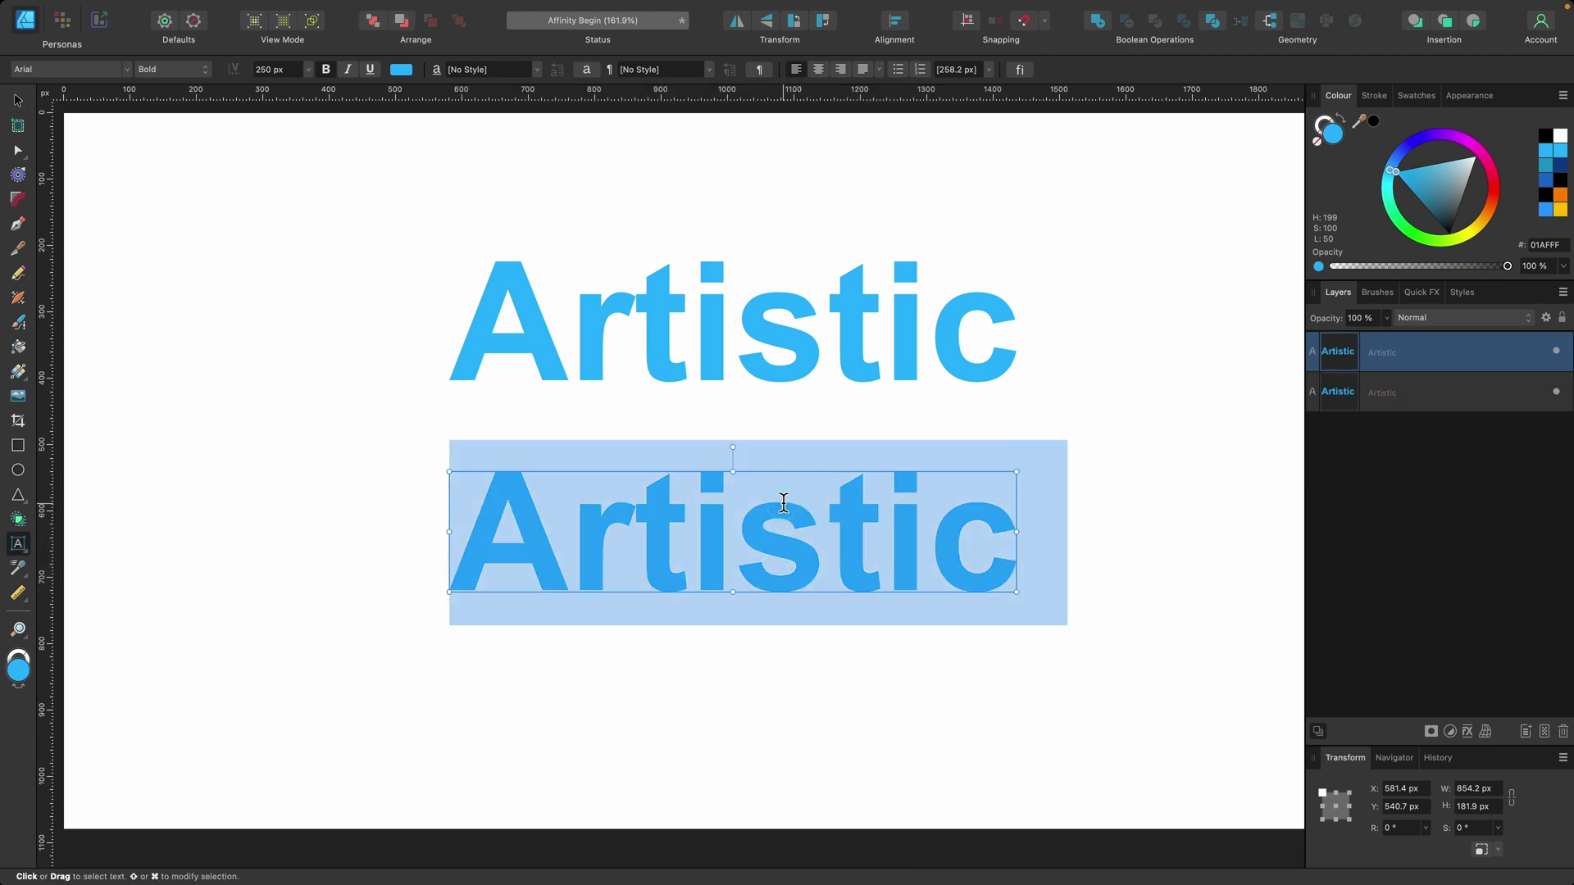
pyautogui.write('TEXT')
pyautogui.press('Escape')
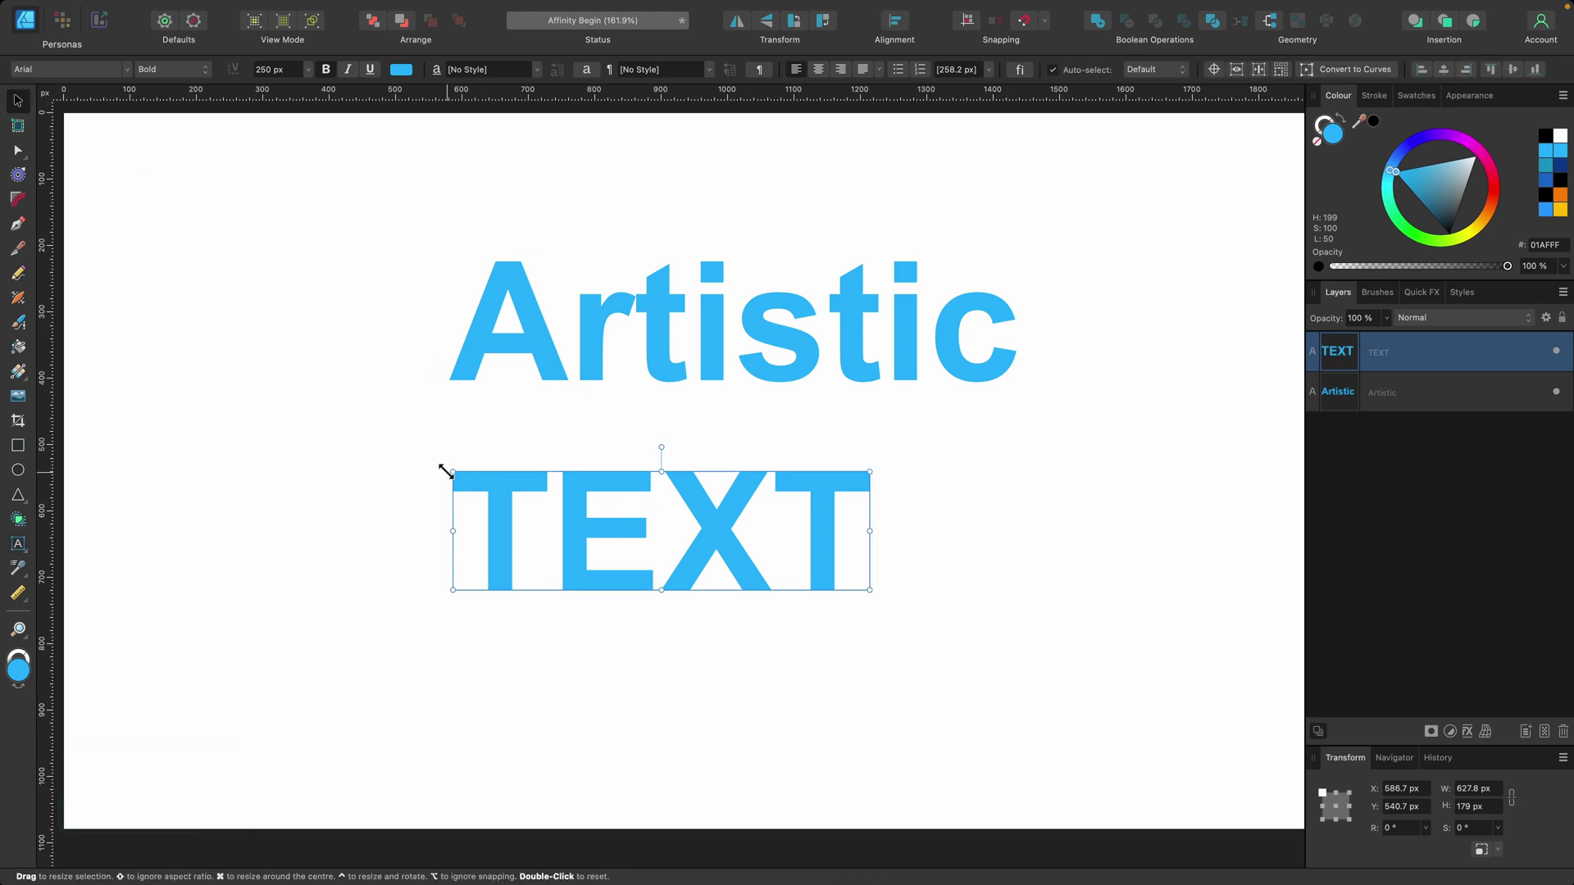
pyautogui.moveTo(446, 472); pyautogui.dragTo(677, 533)
pyautogui.moveTo(809, 560)
pyautogui.mouseDown()
pyautogui.moveTo(780, 431)
pyautogui.moveTo(783, 569)
pyautogui.mouseUp()
pyautogui.doubleClick(843, 351)
pyautogui.click(988, 354)
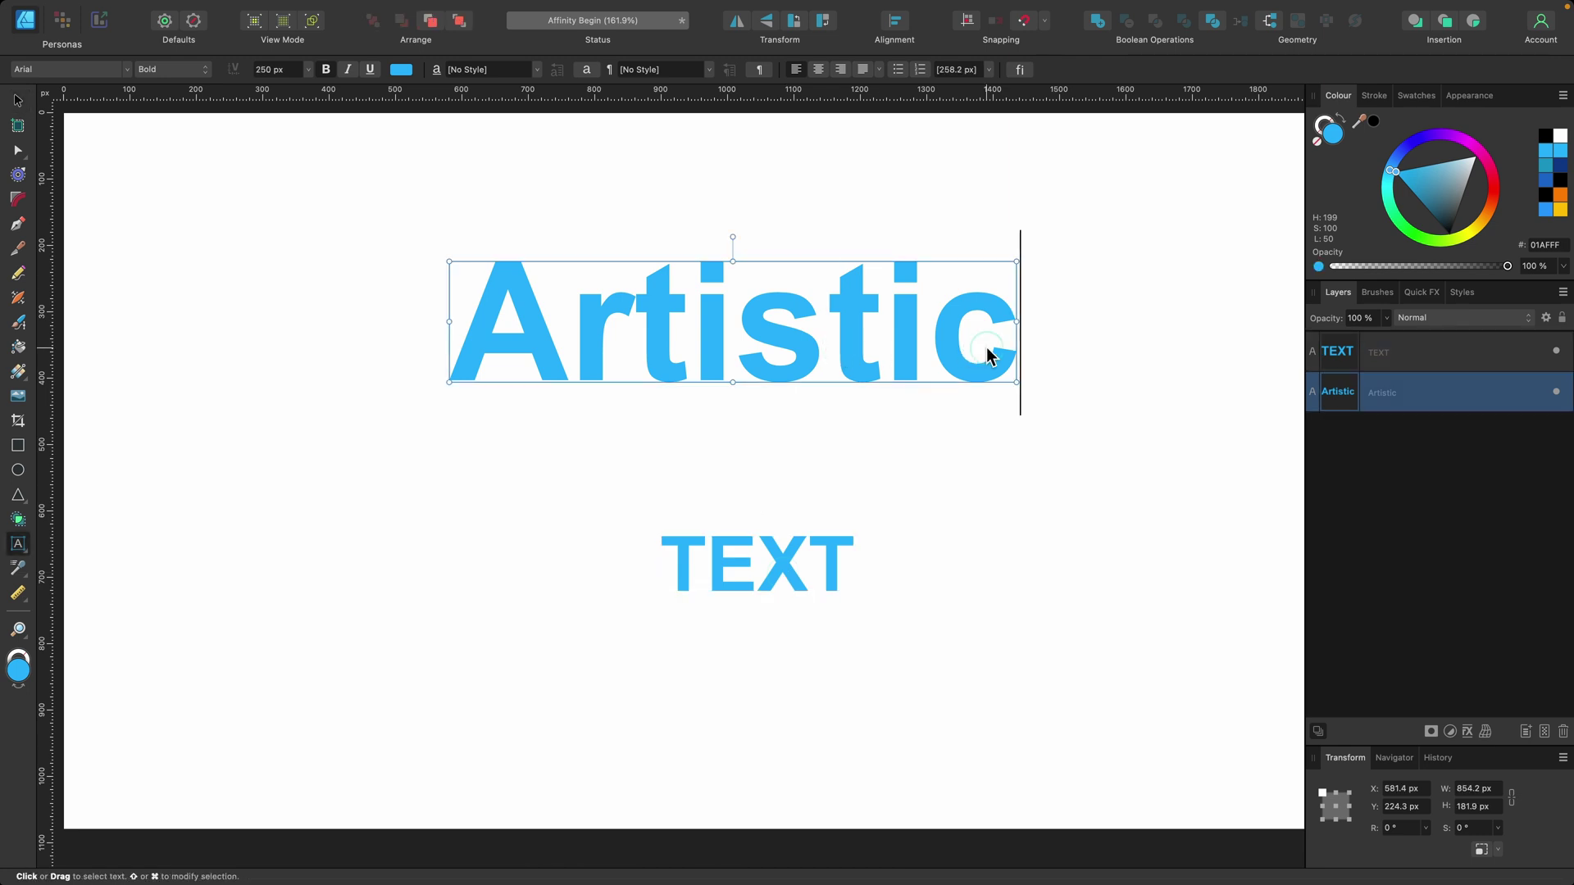
pyautogui.press('Return')
pyautogui.write('TEXT')
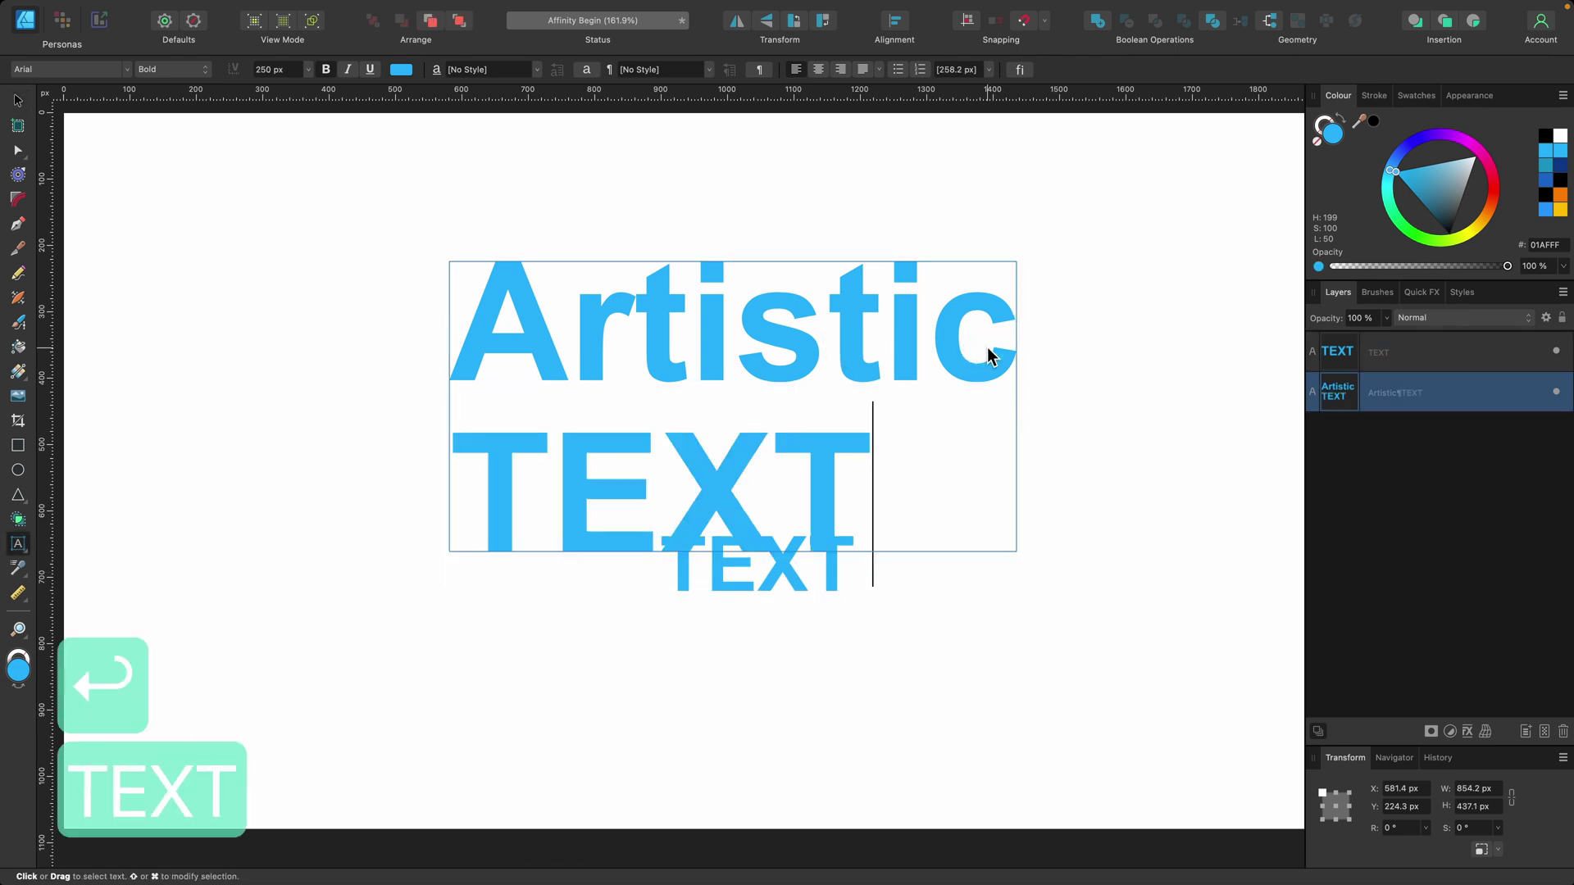
pyautogui.press('Escape')
pyautogui.click(308, 396)
pyautogui.click(661, 304)
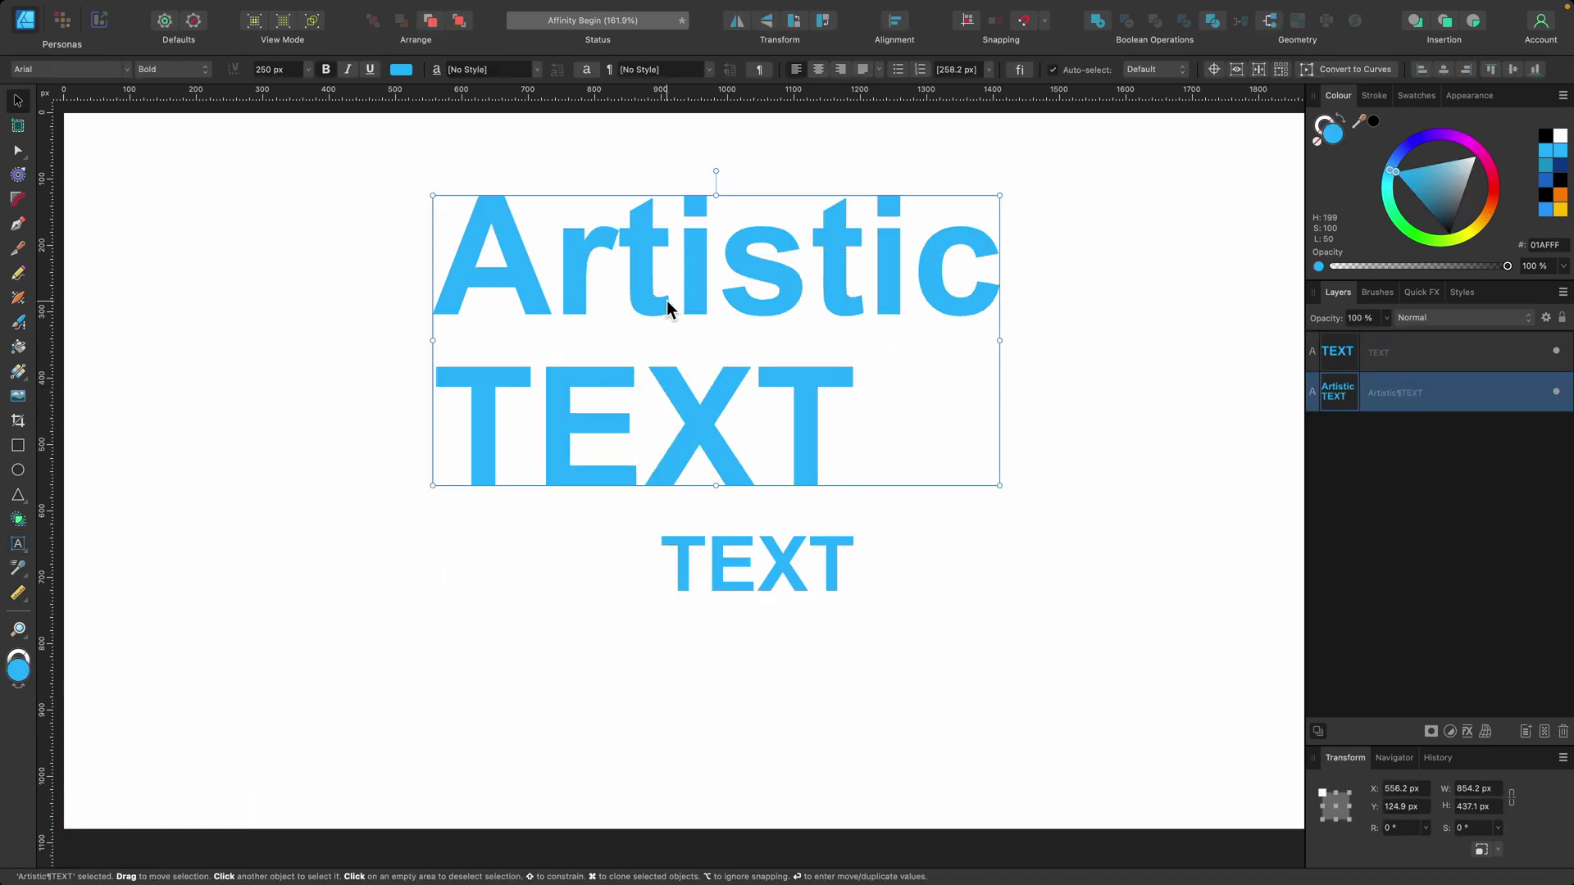
pyautogui.click(1481, 214)
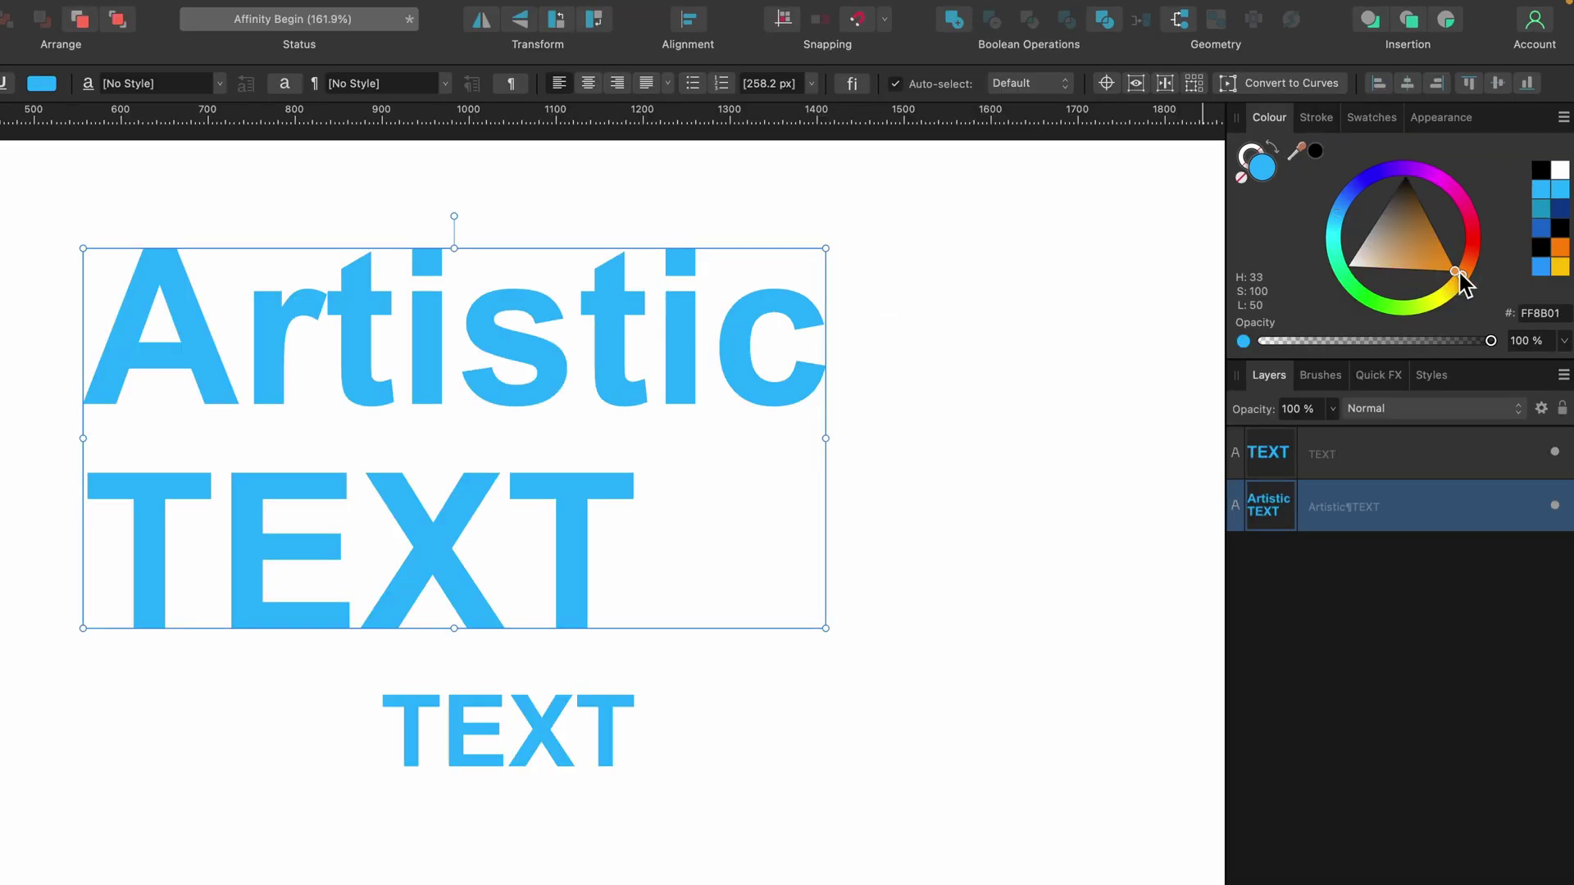
pyautogui.moveTo(1463, 283)
pyautogui.mouseDown()
pyautogui.moveTo(1468, 226)
pyautogui.moveTo(1470, 258)
pyautogui.mouseUp()
pyautogui.press('super+z')
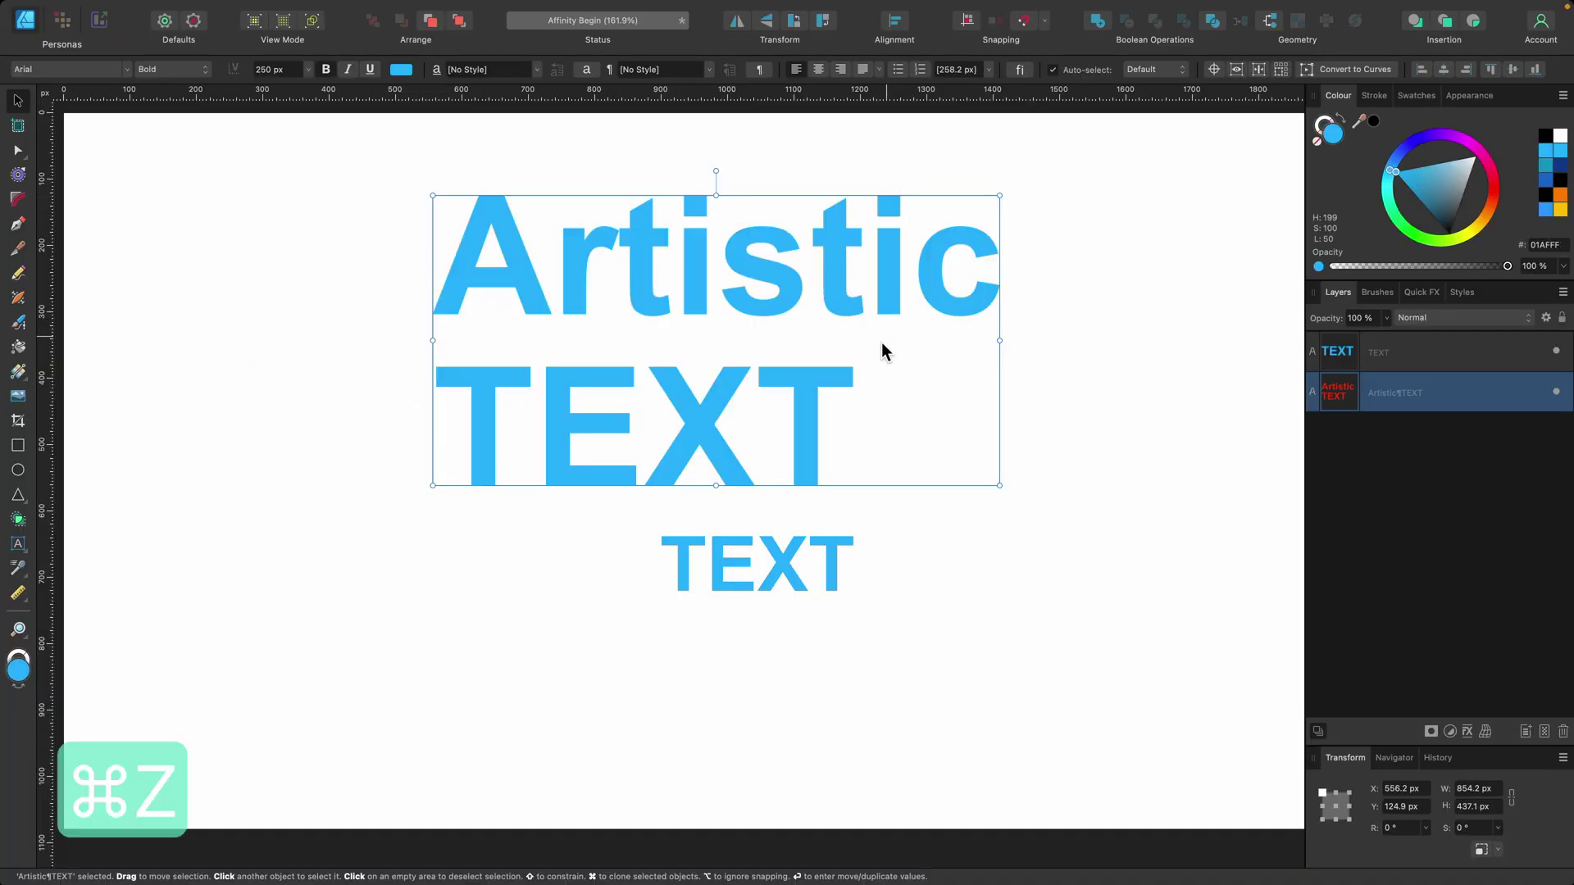
pyautogui.doubleClick(639, 487)
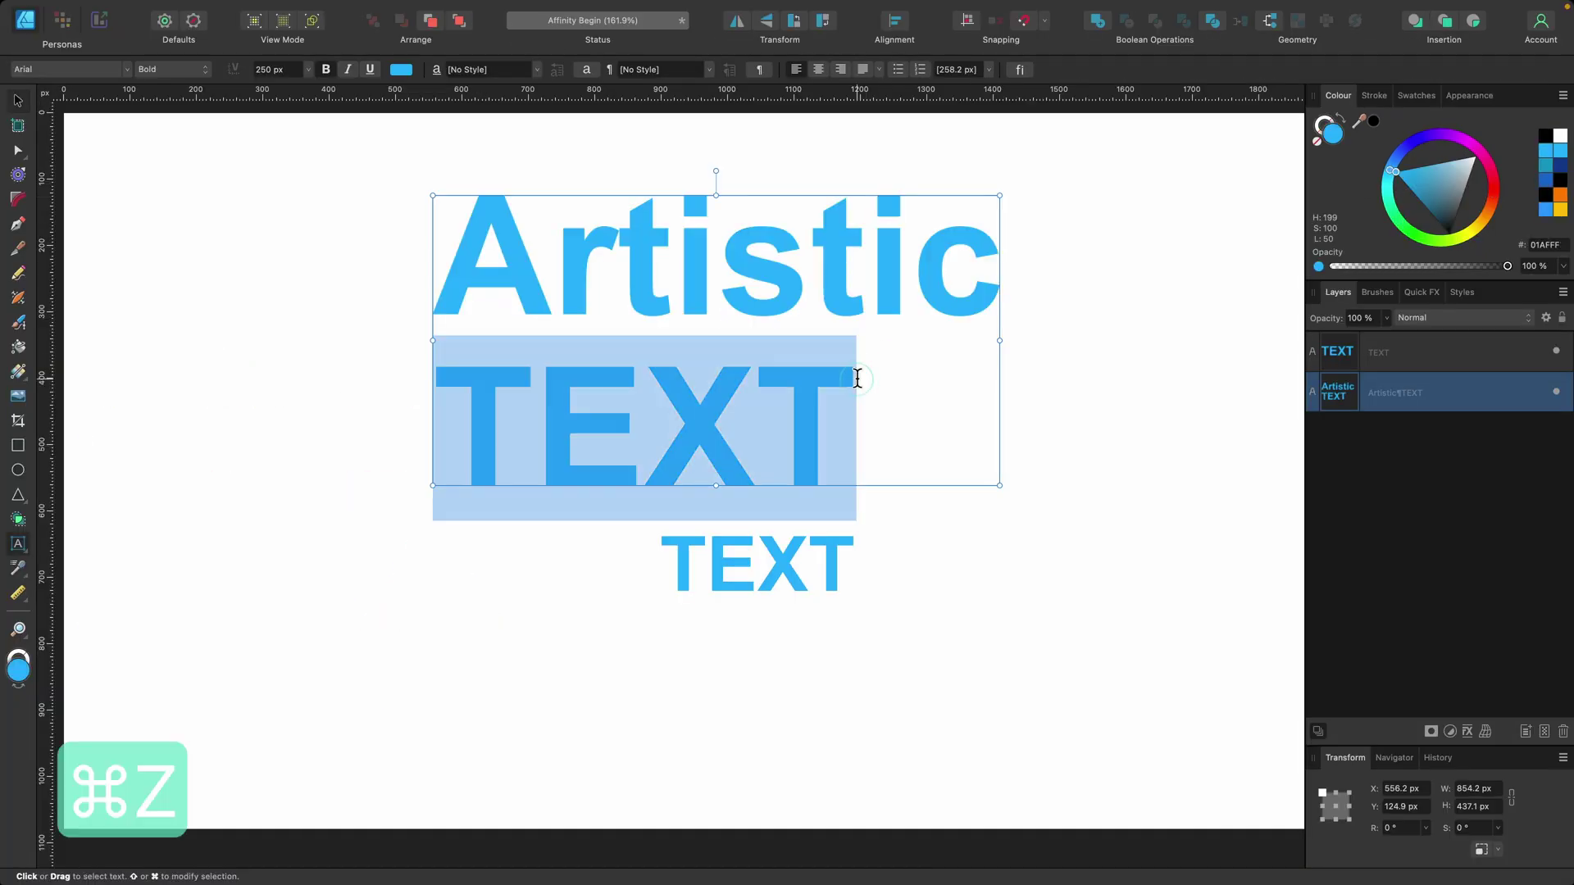
pyautogui.click(1478, 226)
pyautogui.click(1491, 184)
pyautogui.press('super+z')
pyautogui.press('super+z')
pyautogui.press('super+z')
pyautogui.press('super+z')
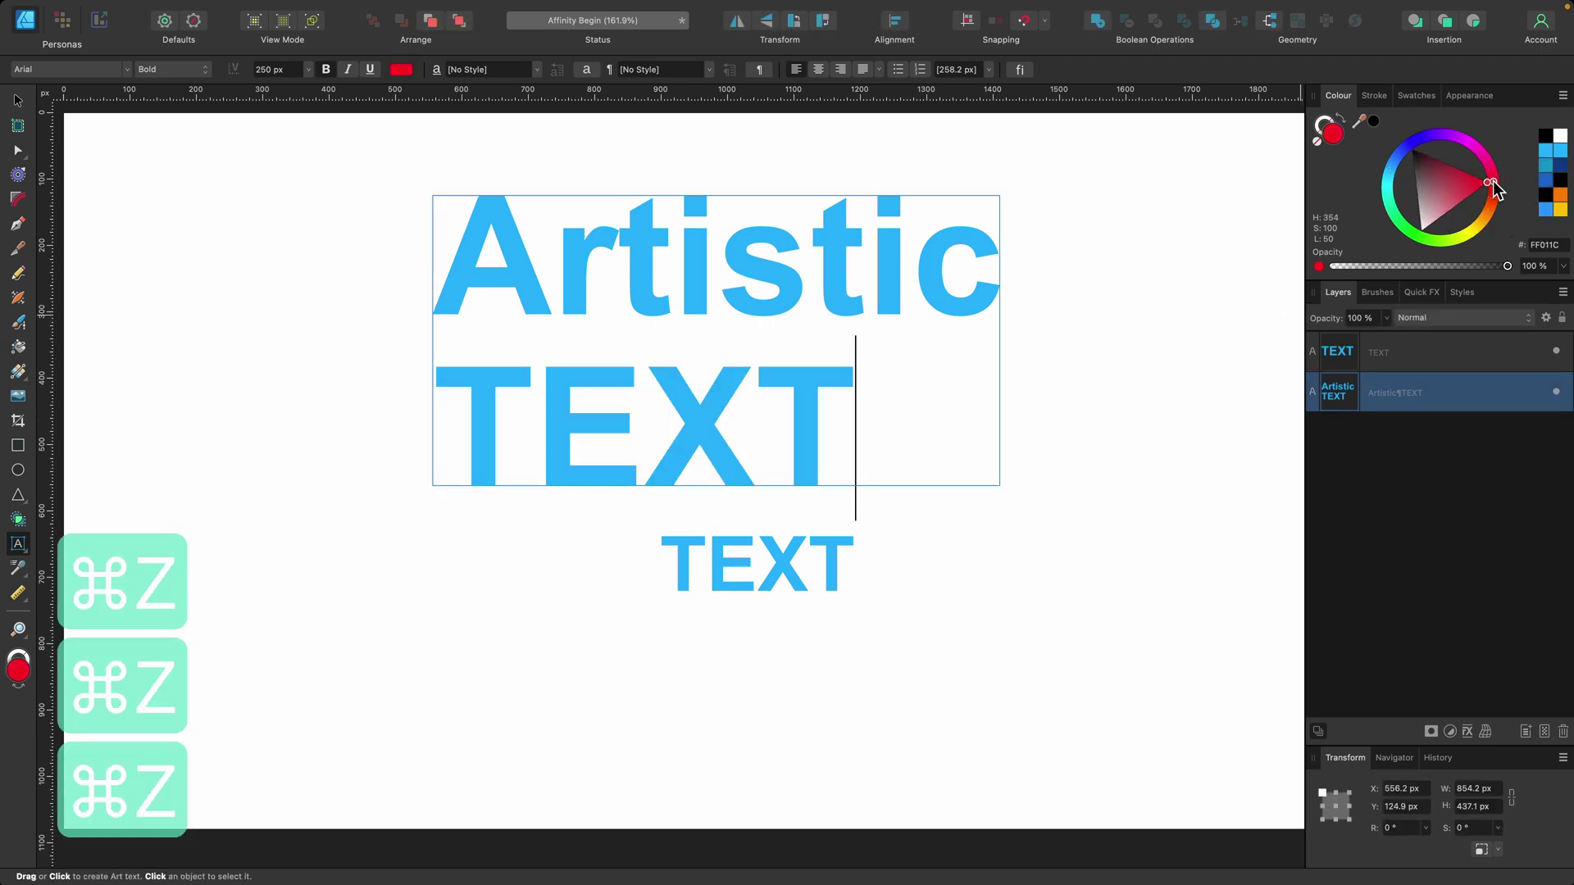
pyautogui.press('super+z')
pyautogui.click(762, 439)
pyautogui.click(773, 332)
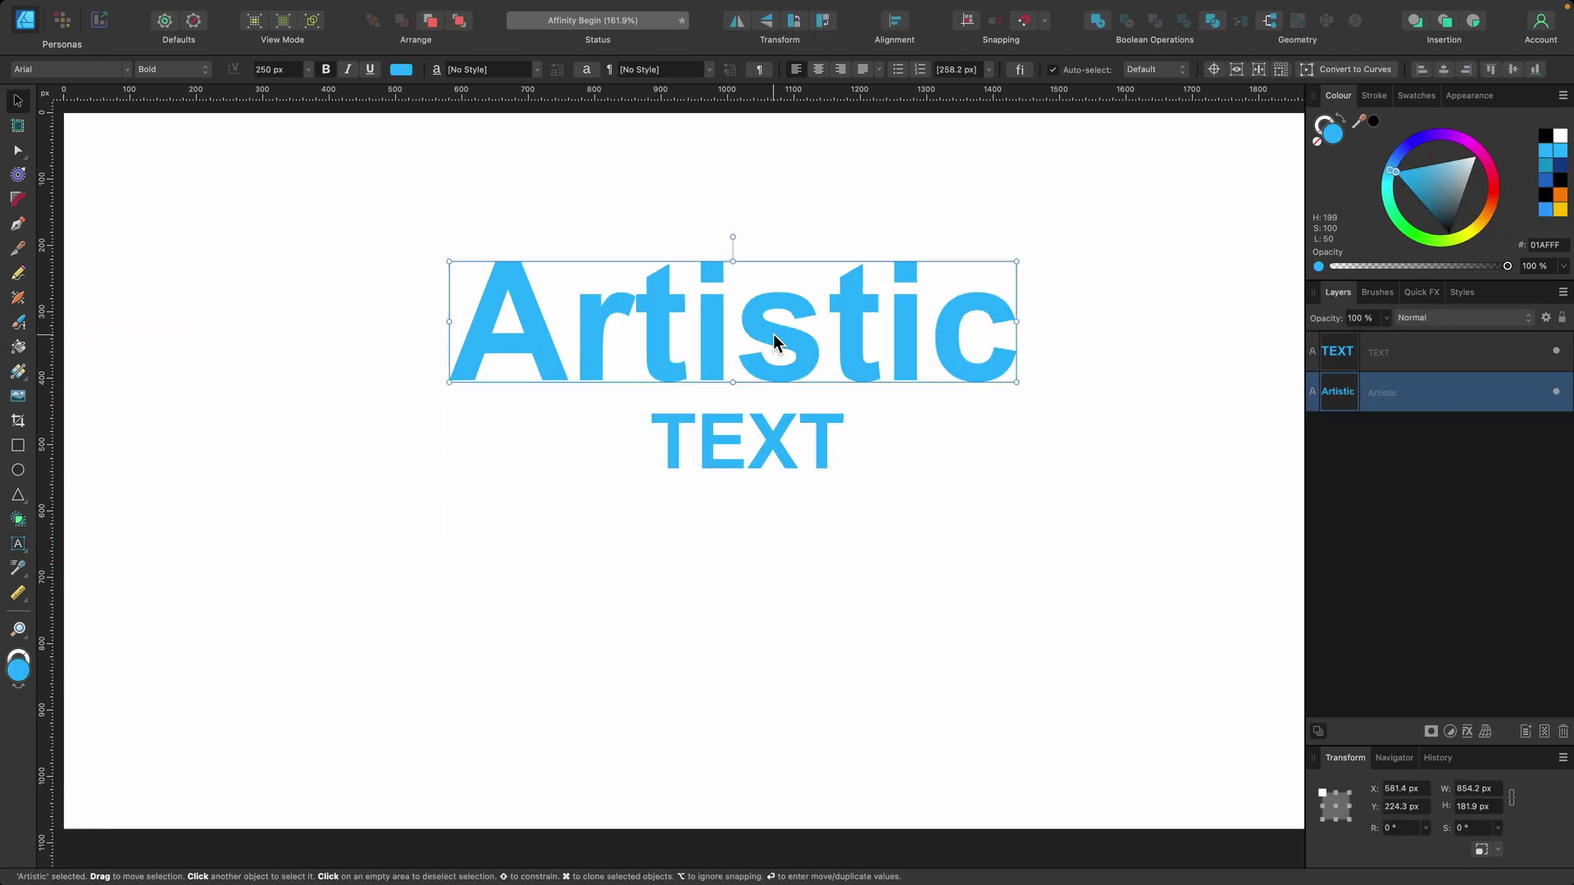
pyautogui.moveTo(773, 333); pyautogui.dragTo(770, 328)
pyautogui.click(766, 435)
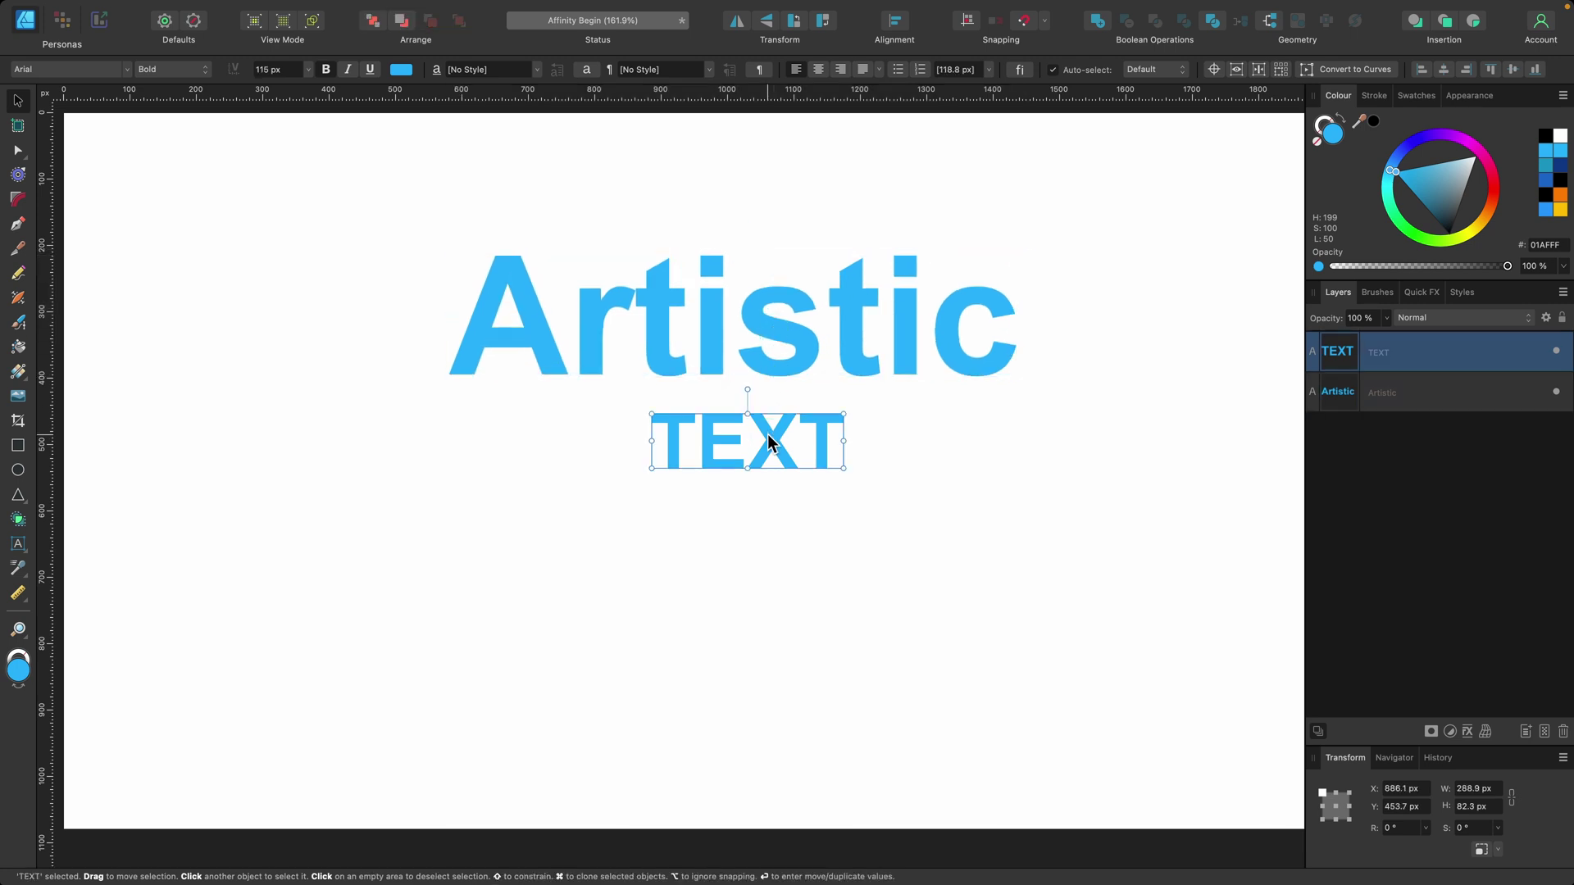
# Give Artistic an orange (FFA300) outline and widen it to 38 px.
pyautogui.click(795, 365)
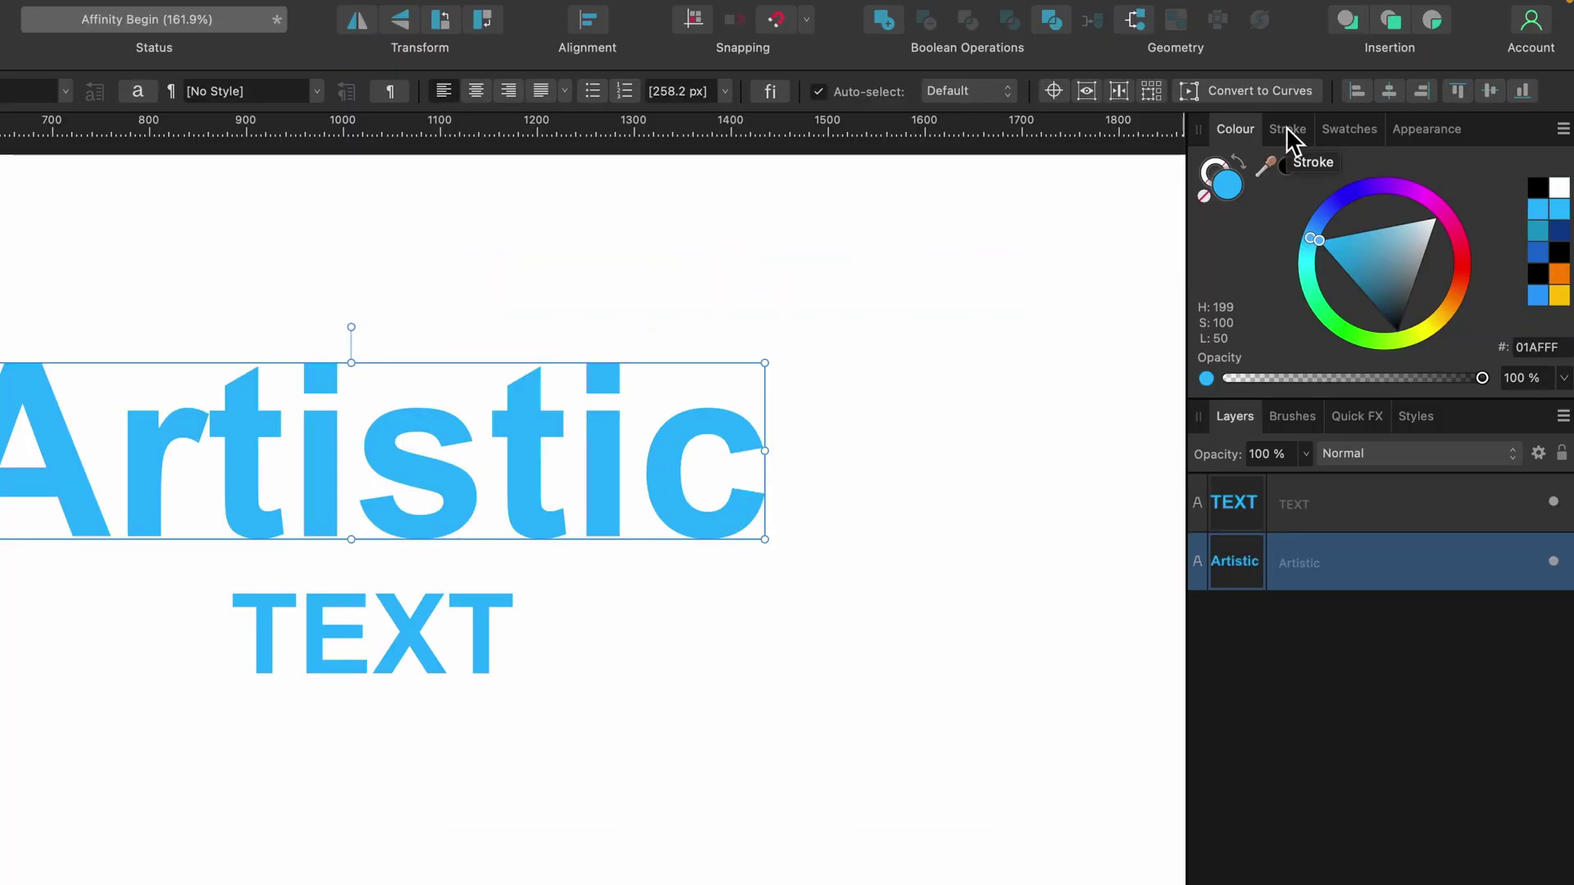
pyautogui.click(1286, 128)
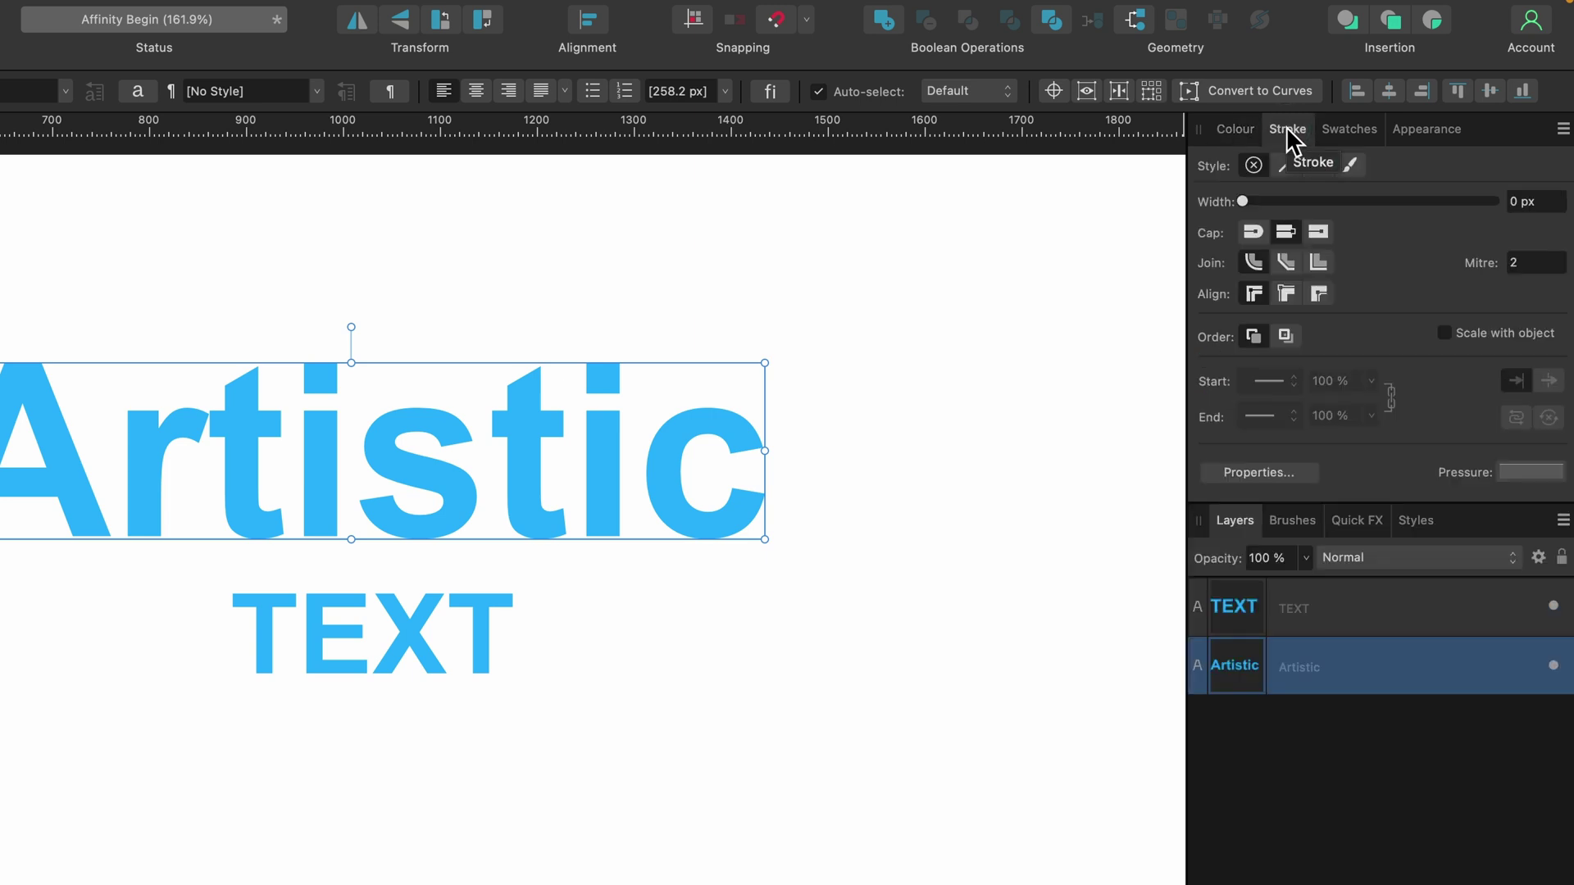
pyautogui.moveTo(1254, 199); pyautogui.dragTo(1339, 183)
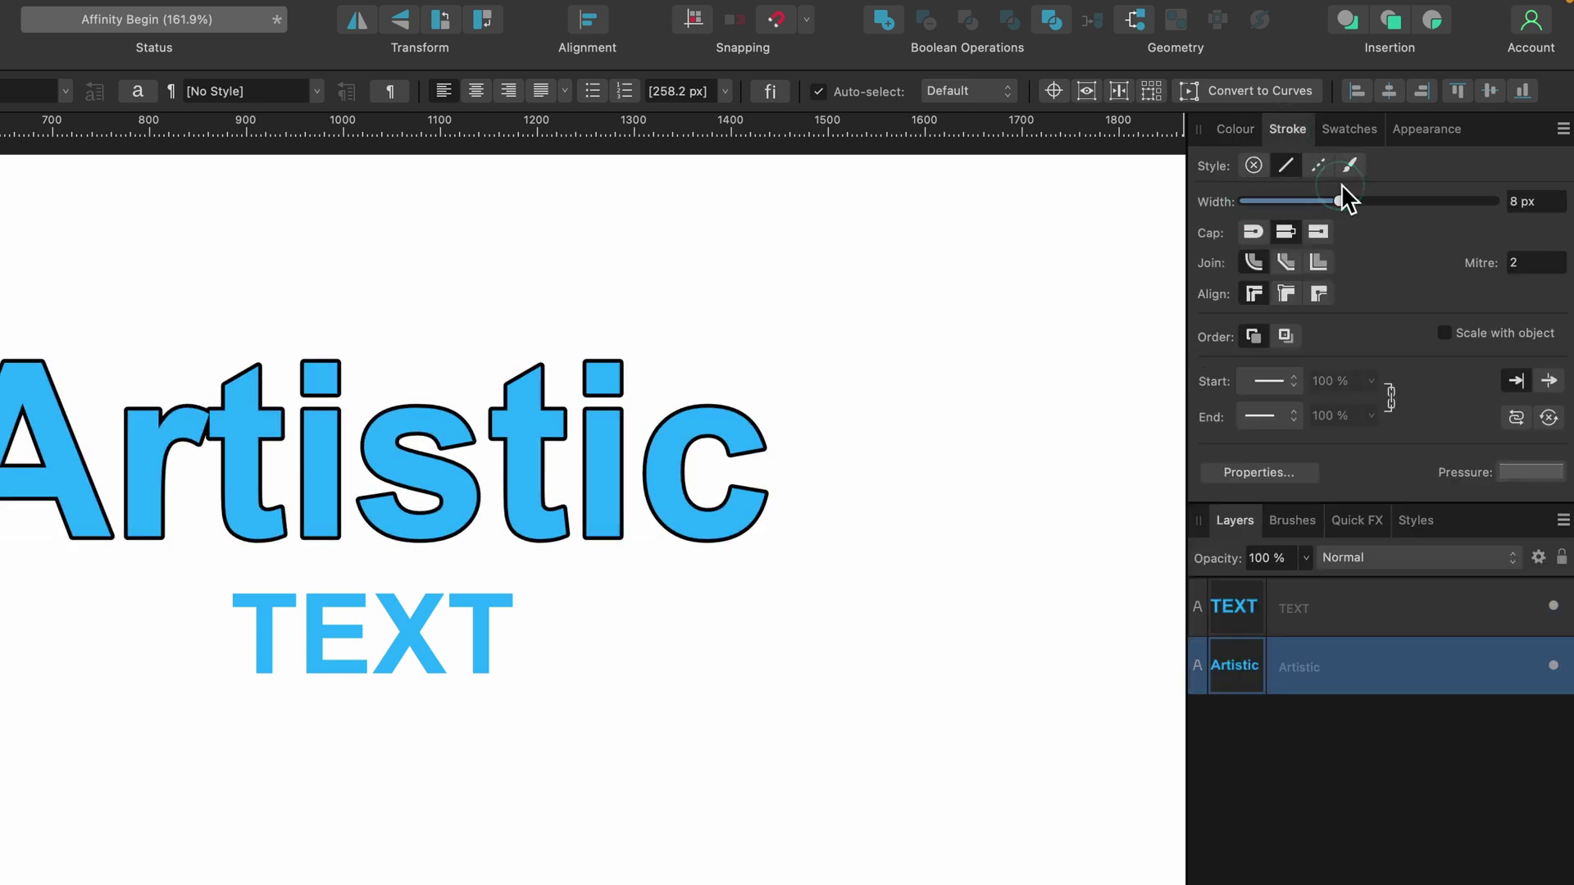
pyautogui.click(1241, 129)
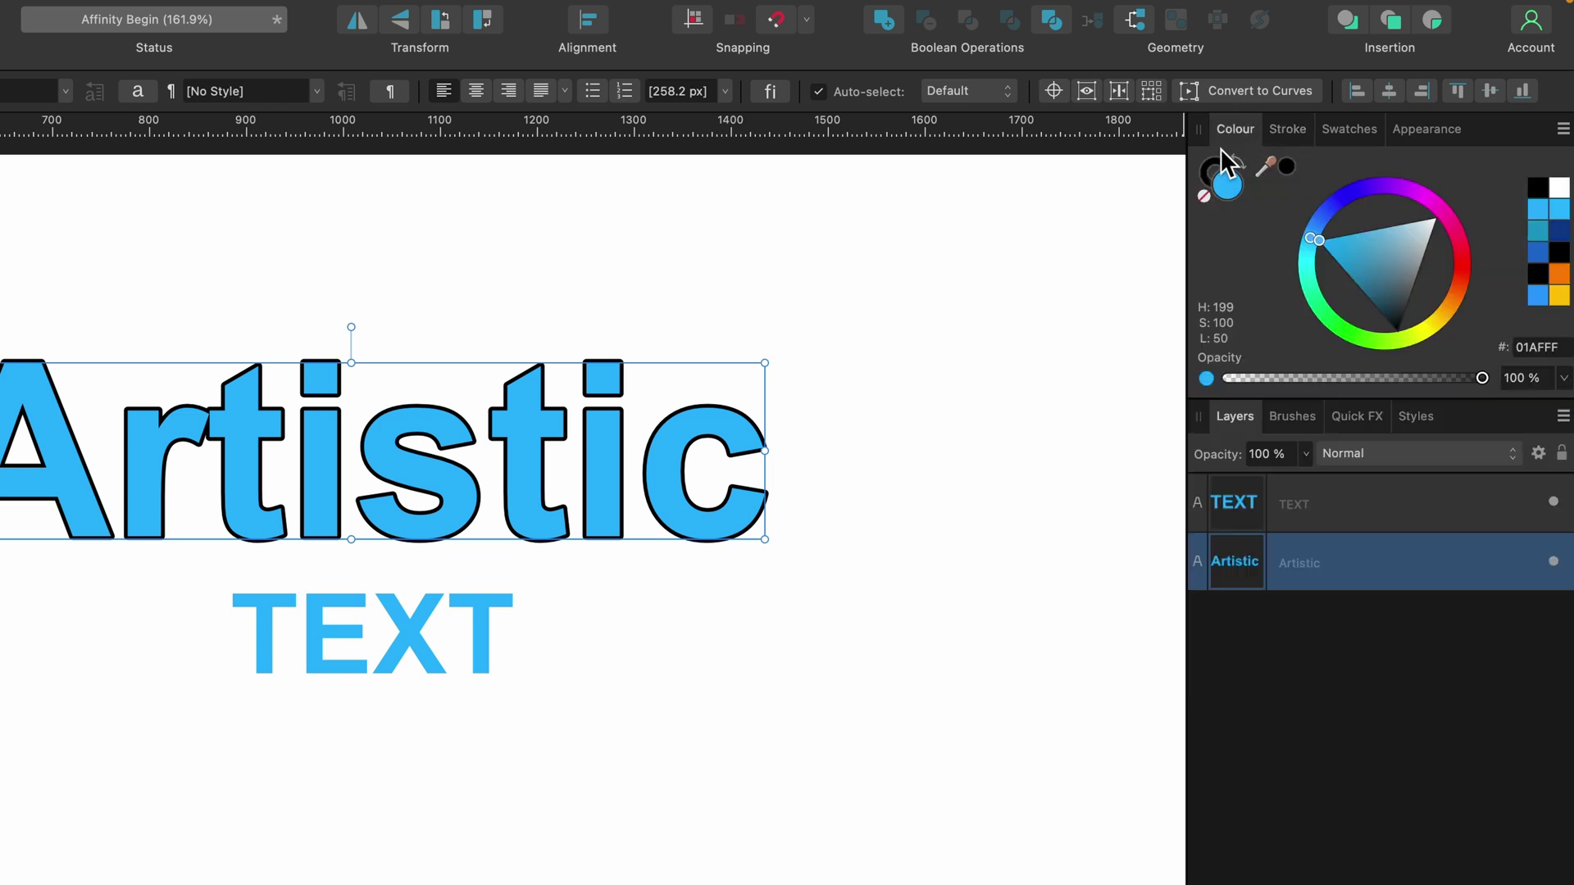
pyautogui.click(1214, 172)
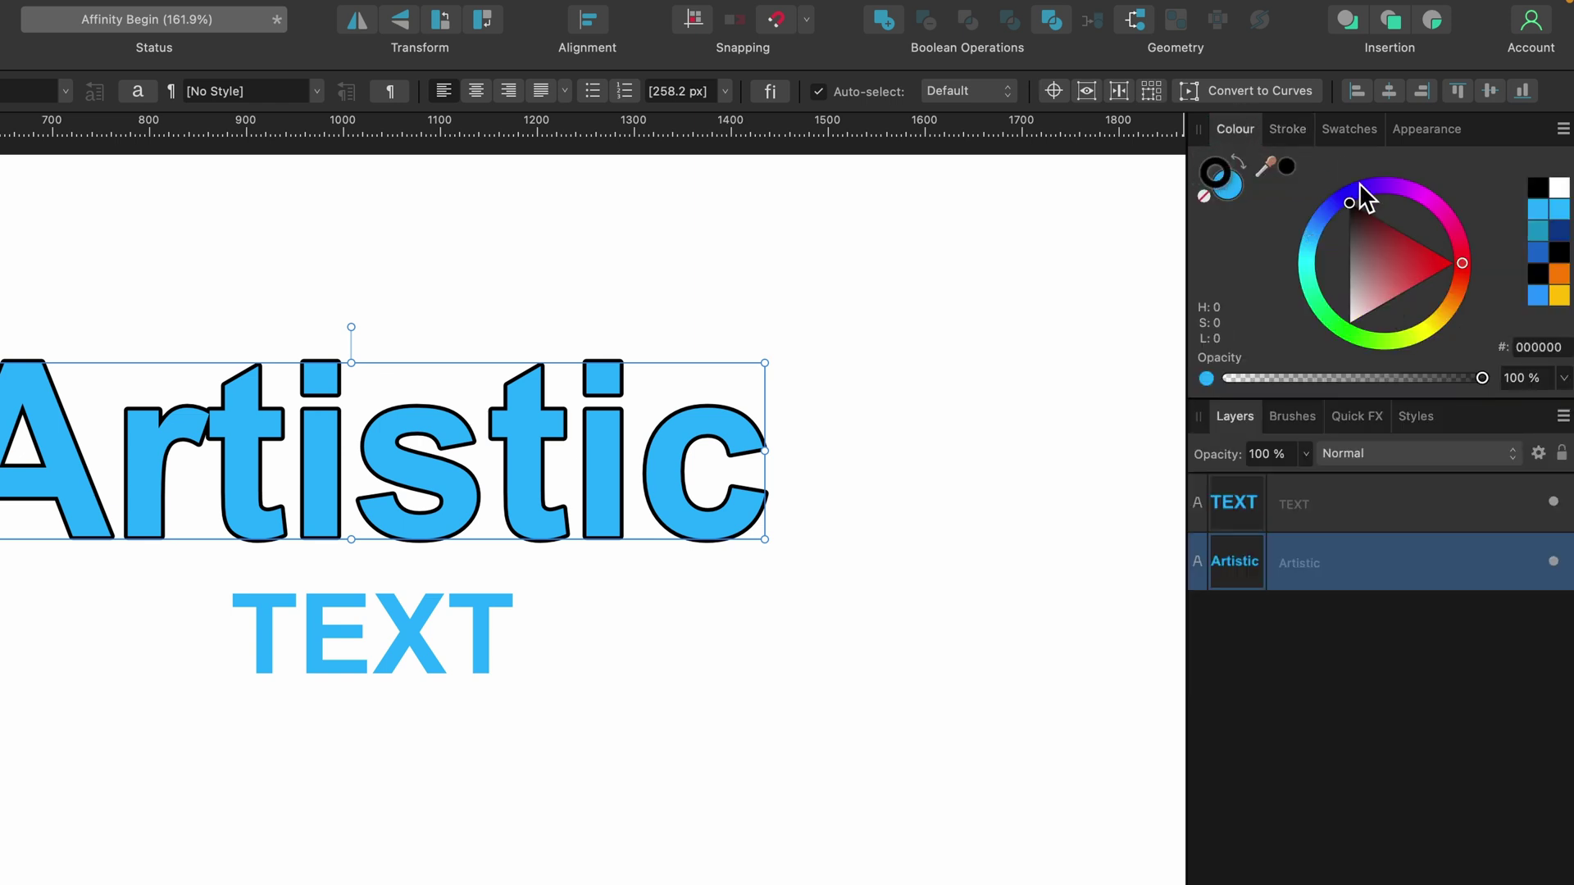
pyautogui.moveTo(1361, 184)
pyautogui.mouseDown()
pyautogui.moveTo(1416, 180)
pyautogui.moveTo(1465, 299)
pyautogui.moveTo(1443, 317)
pyautogui.mouseUp()
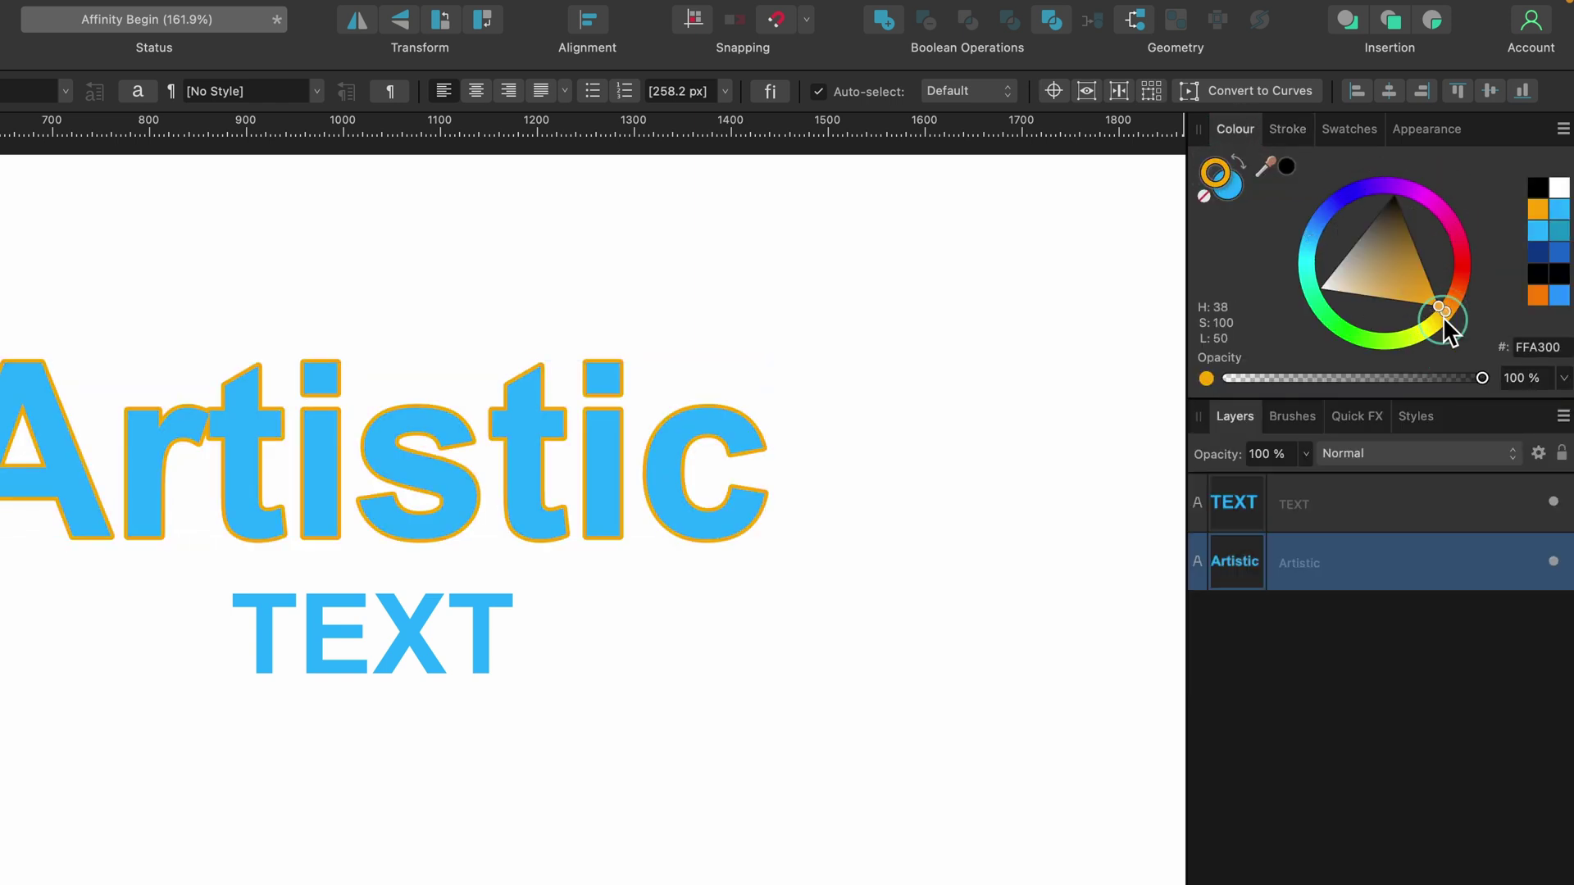
pyautogui.click(1286, 129)
pyautogui.moveTo(1336, 202)
pyautogui.mouseDown()
pyautogui.moveTo(1454, 200)
pyautogui.moveTo(1431, 202)
pyautogui.mouseUp()
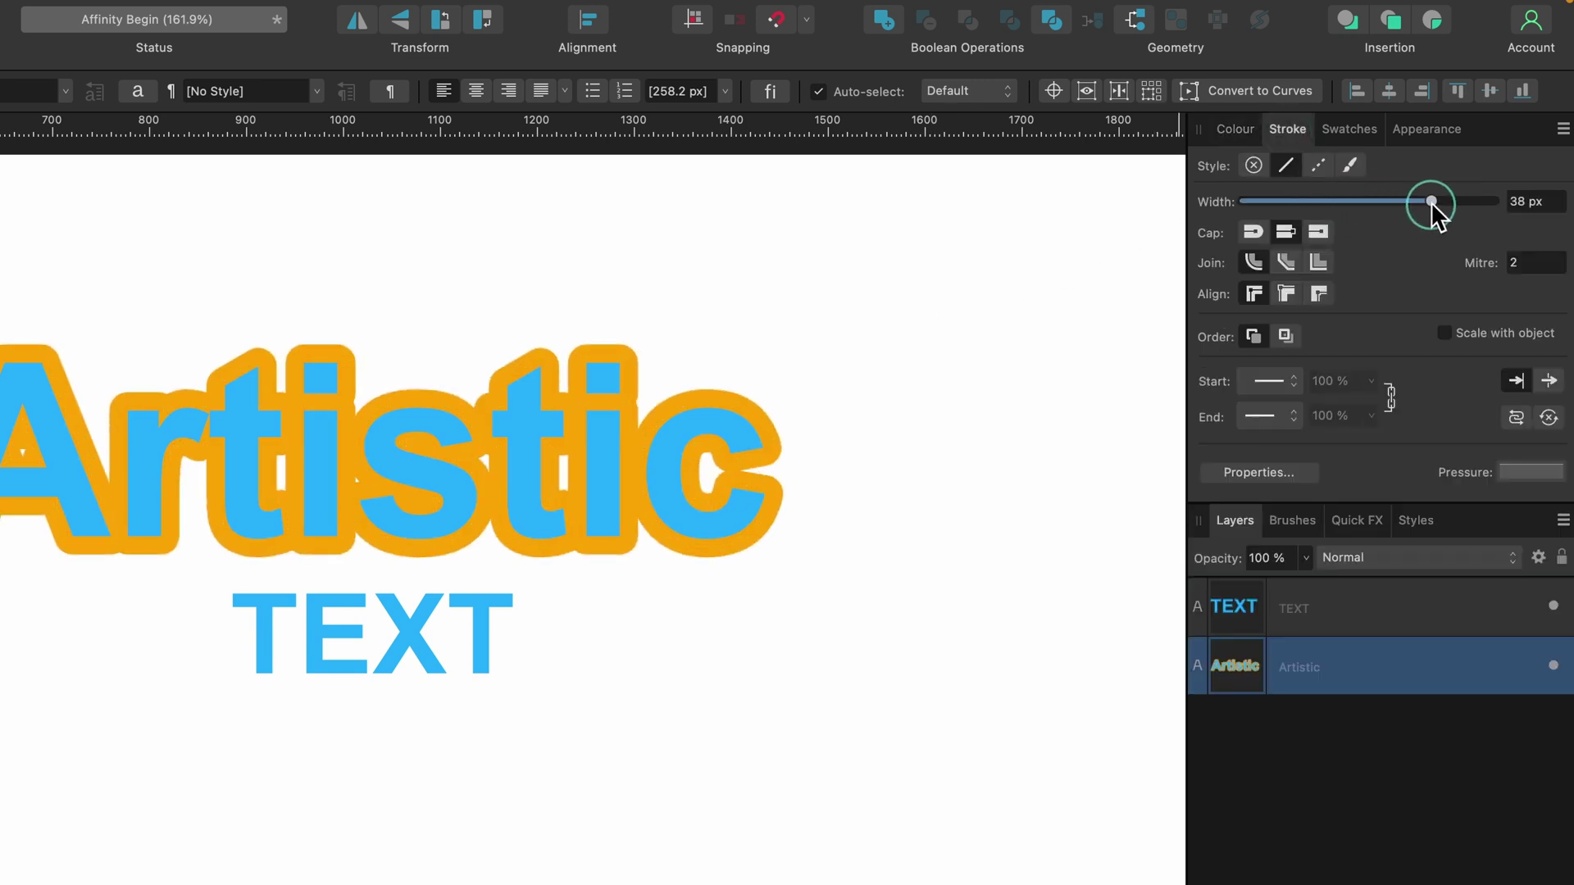
# Try the outline's order, alignment and join options, ending centred and round, then thin it.
pyautogui.scroll(5, 679, 395)
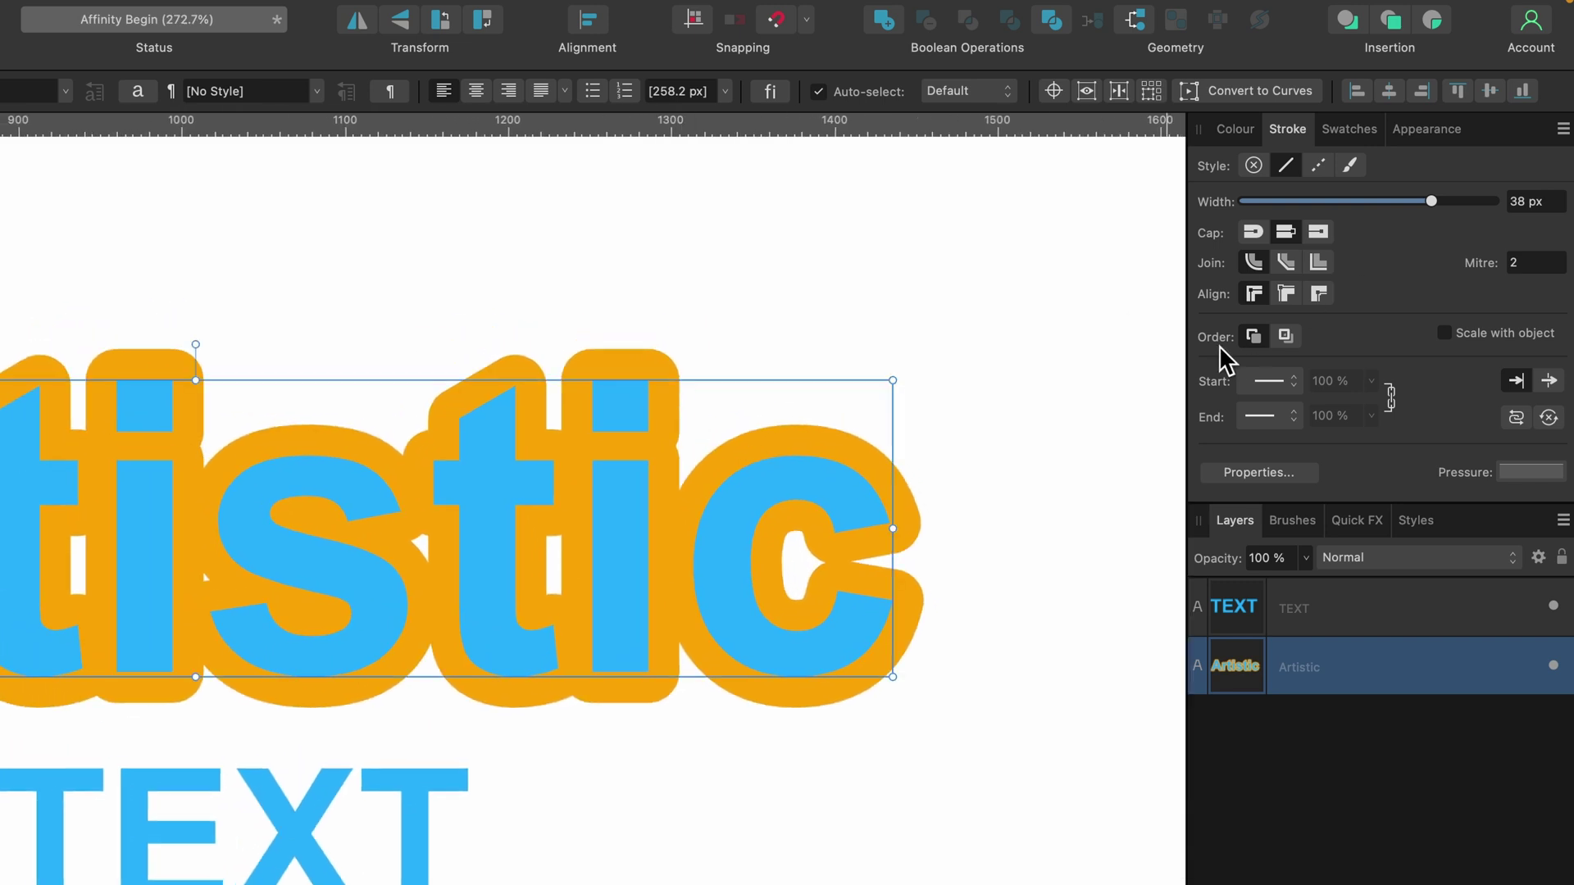
pyautogui.click(1284, 336)
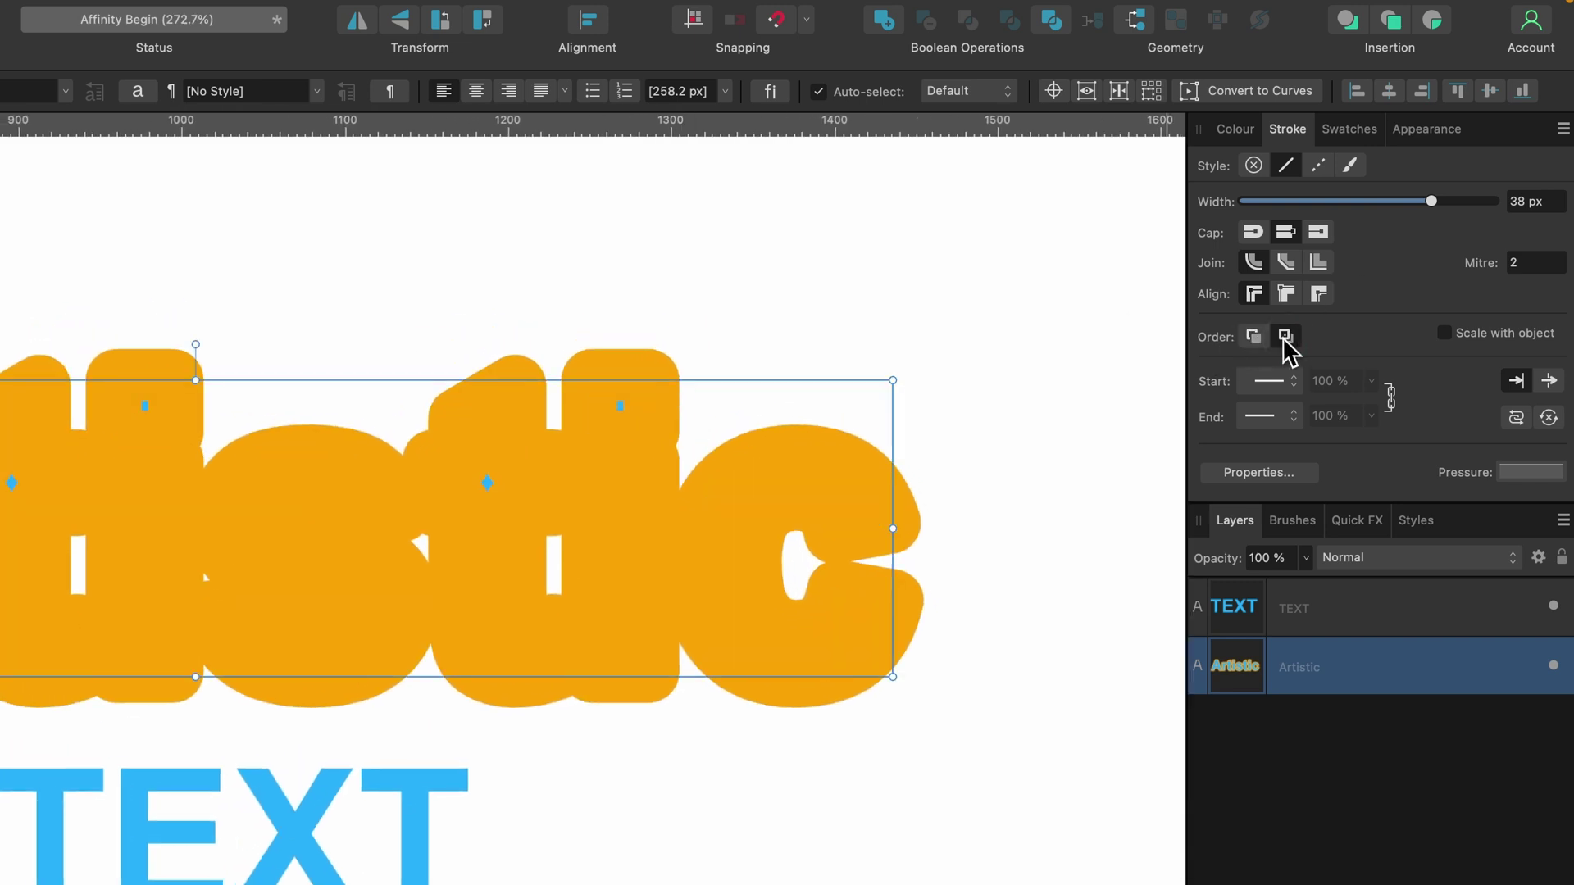
pyautogui.click(1253, 336)
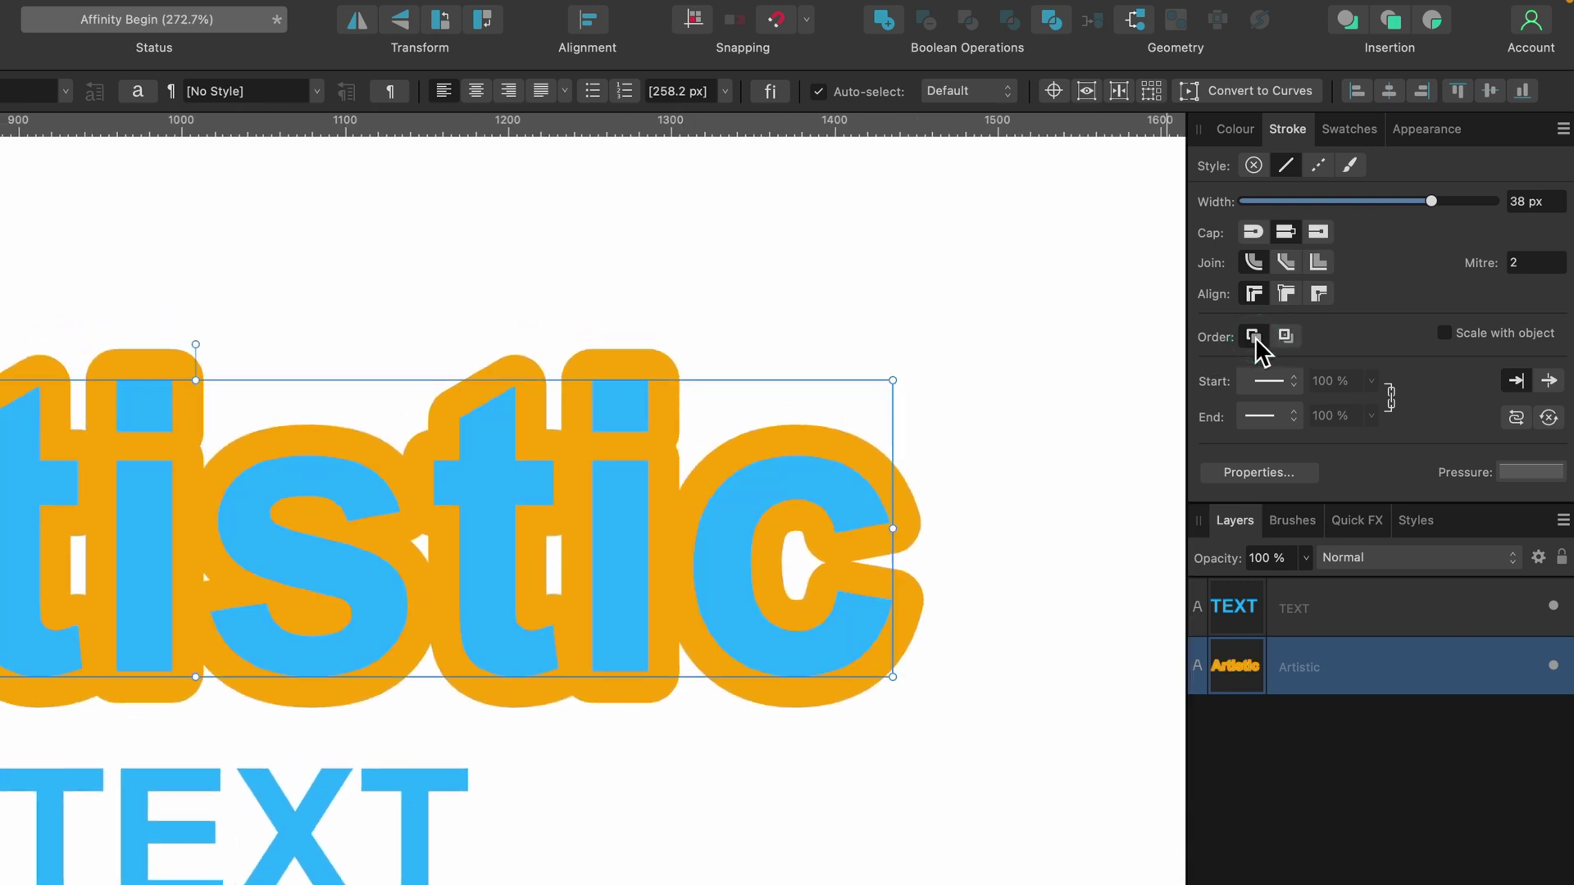
pyautogui.click(1285, 293)
pyautogui.click(1317, 294)
pyautogui.click(1280, 294)
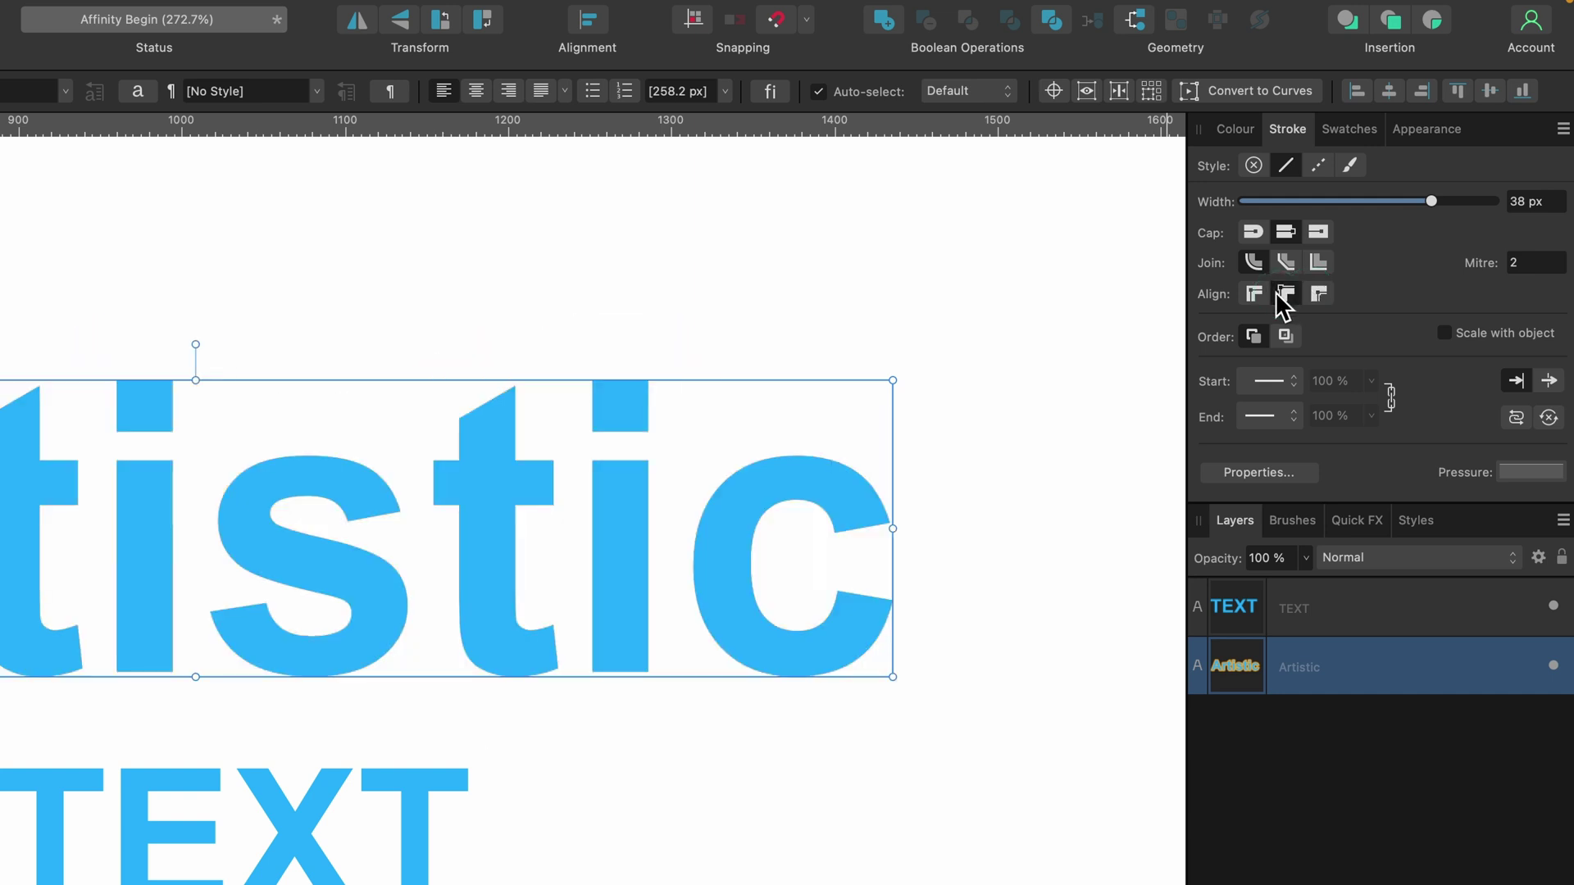
pyautogui.click(1251, 295)
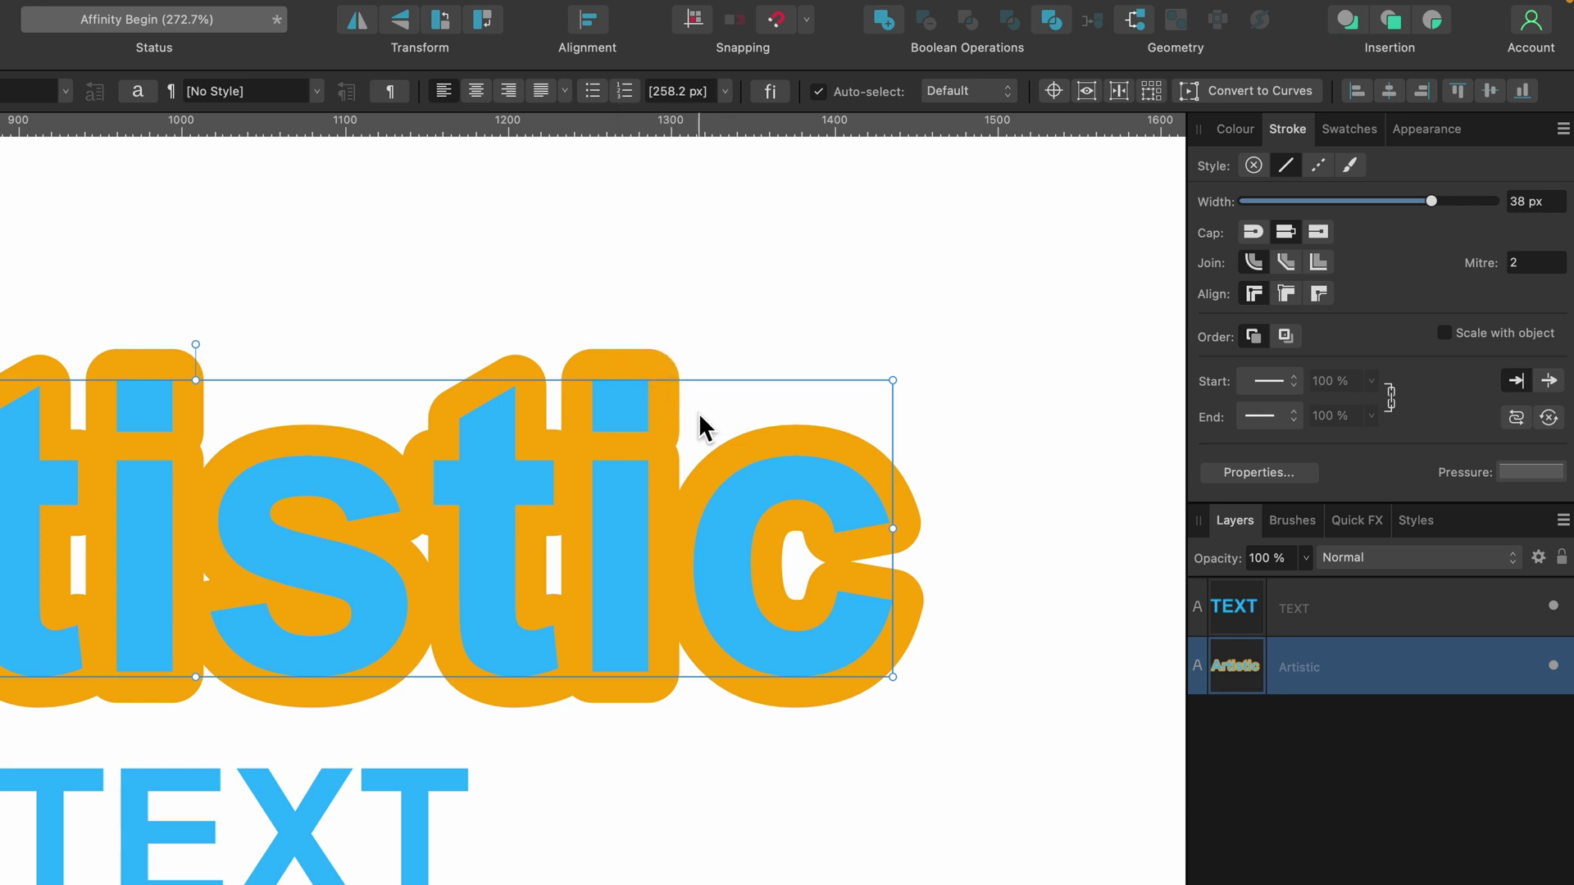
pyautogui.click(1316, 261)
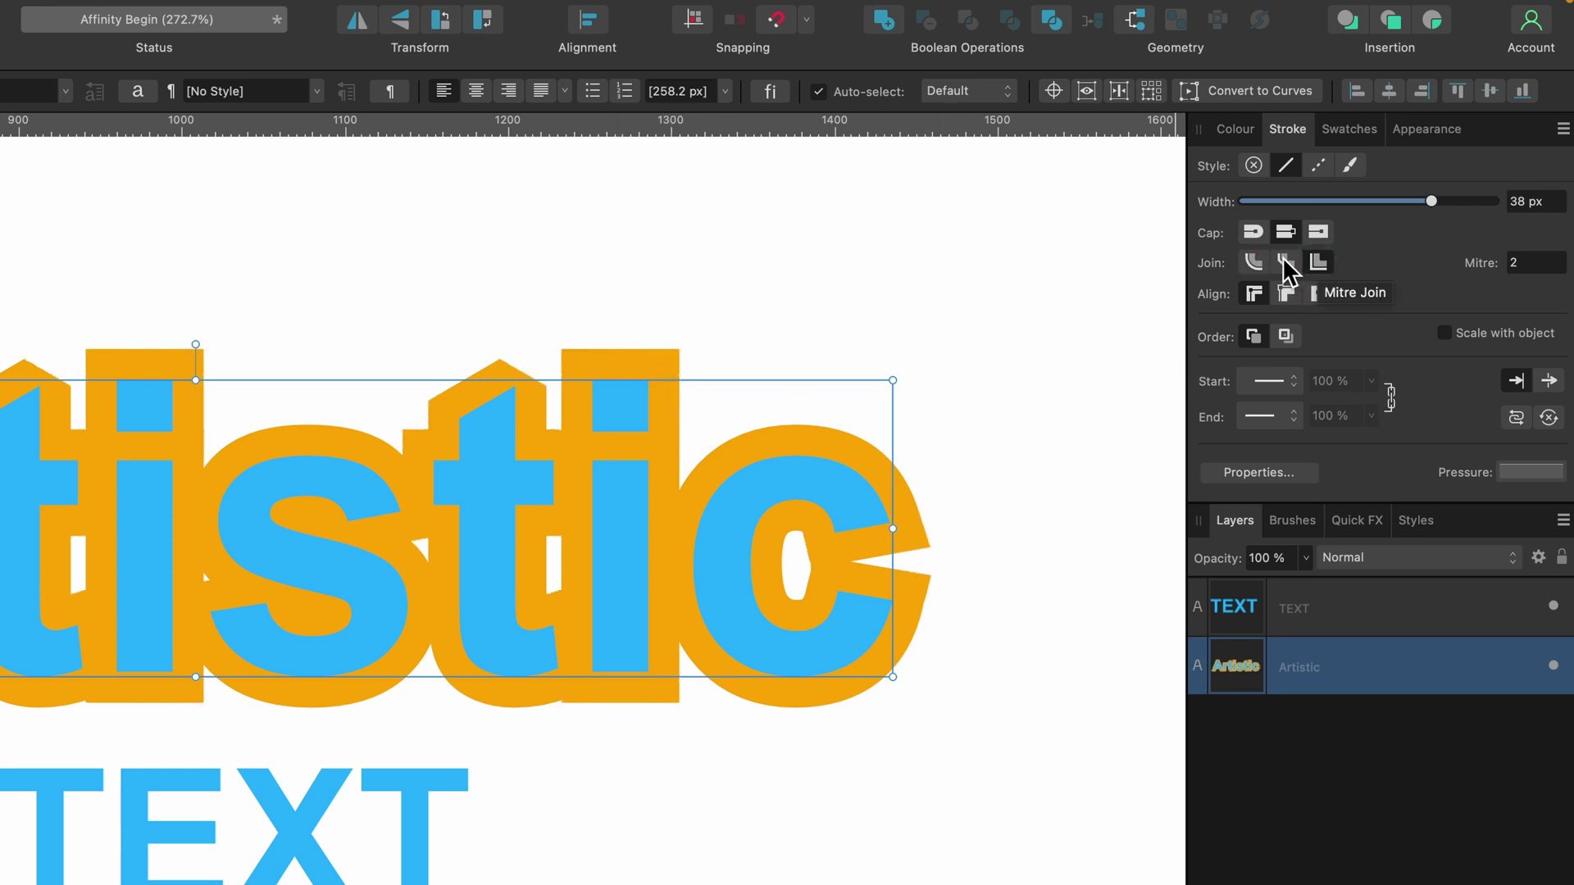
pyautogui.click(1285, 262)
pyautogui.click(1253, 261)
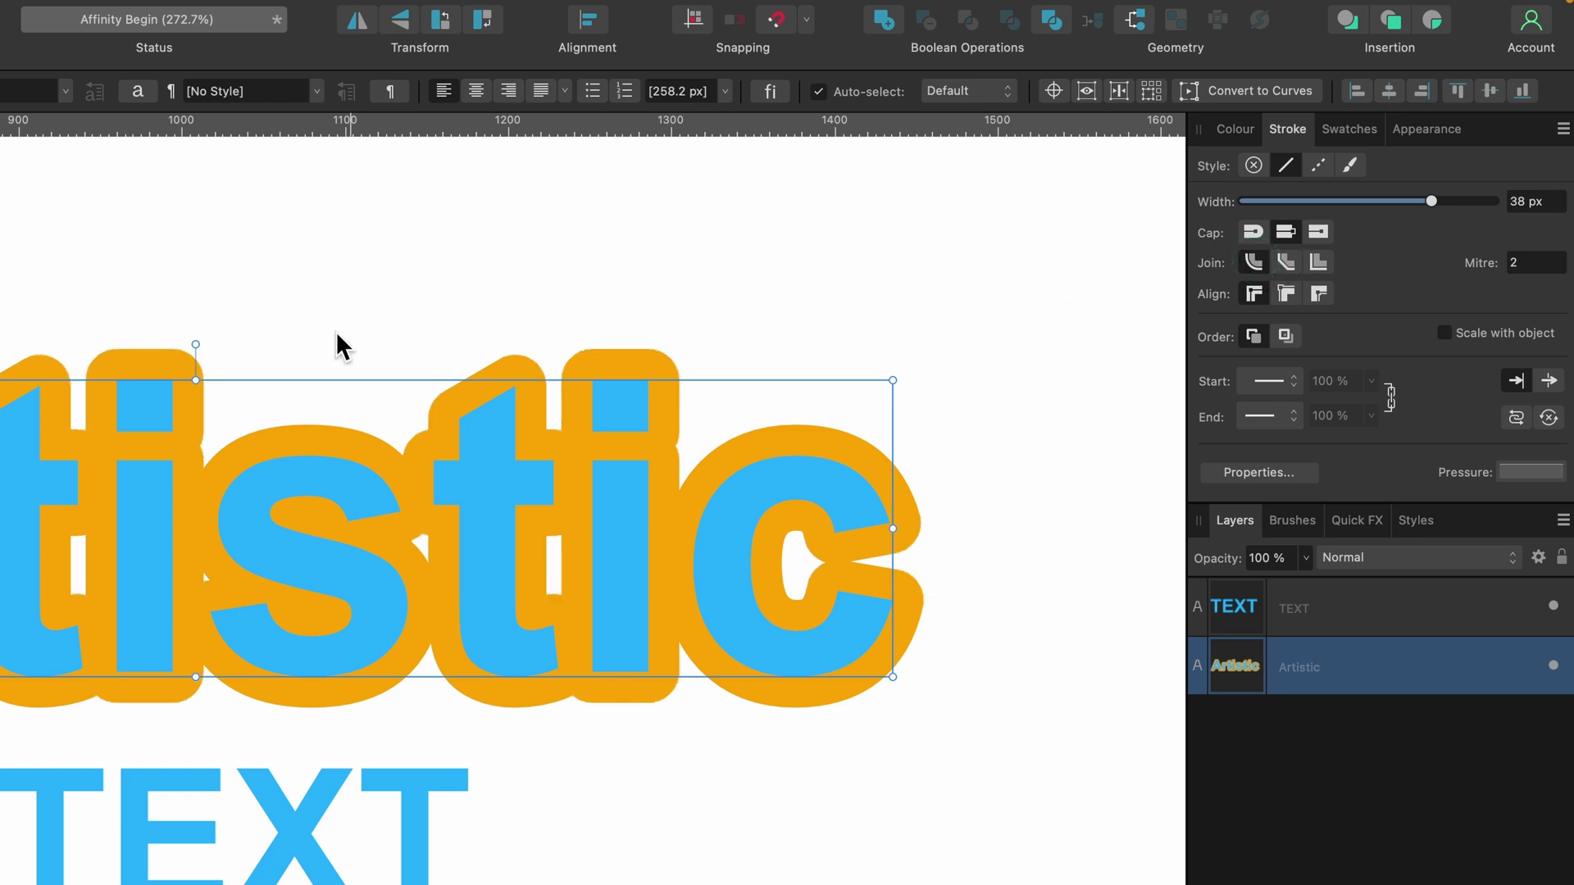
pyautogui.moveTo(1431, 201)
pyautogui.mouseDown()
pyautogui.moveTo(1351, 200)
pyautogui.moveTo(1374, 200)
pyautogui.mouseUp()
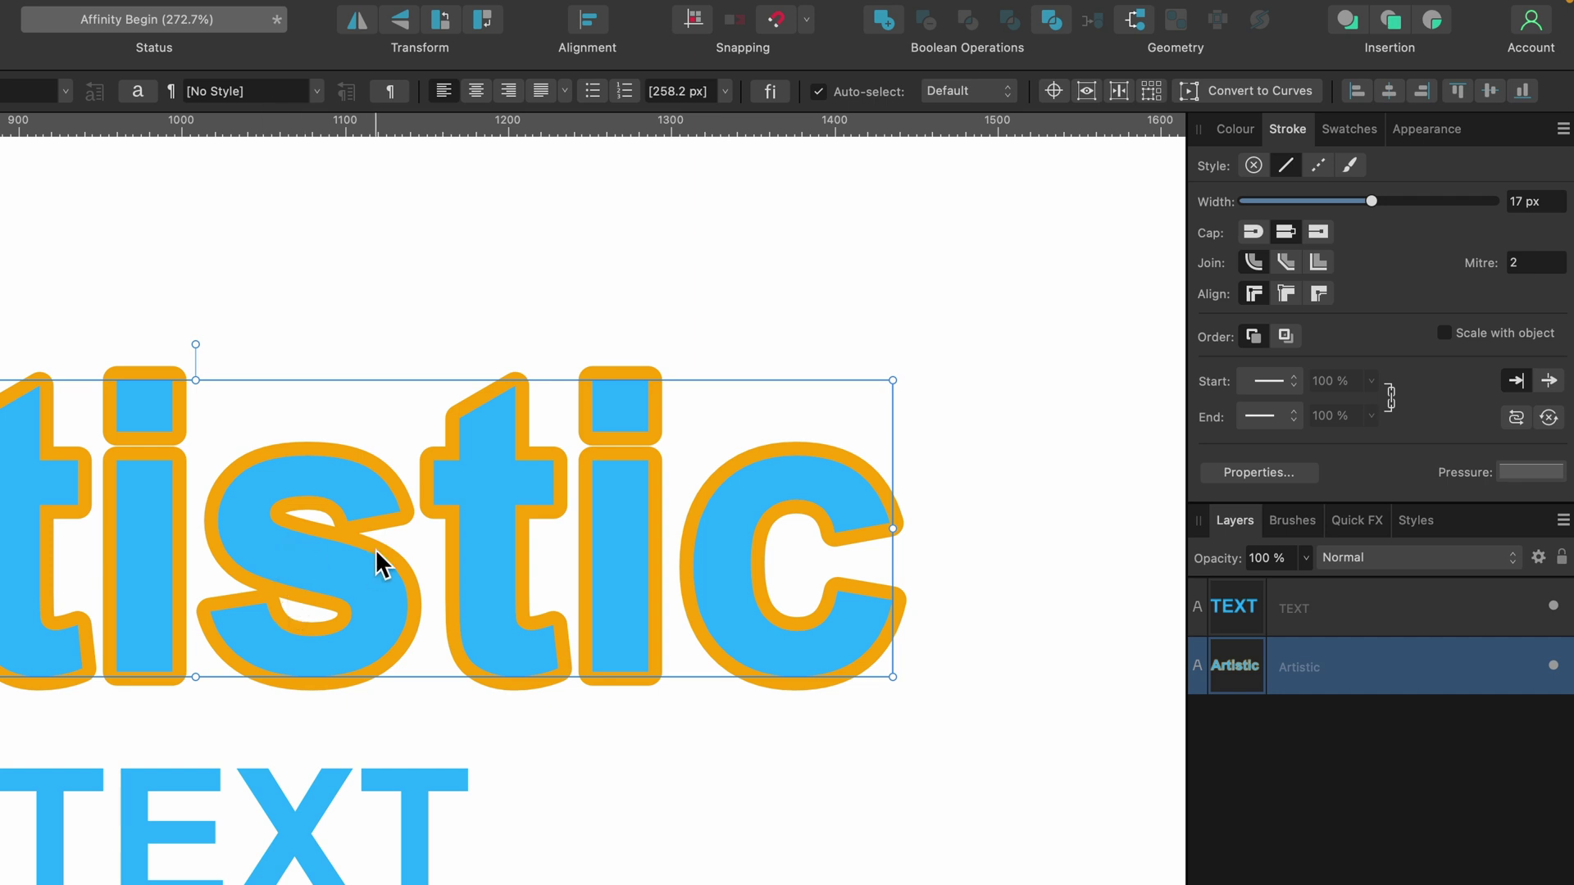
# Set Artistic's stroke colour to None, removing the orange outline.
pyautogui.click(1228, 132)
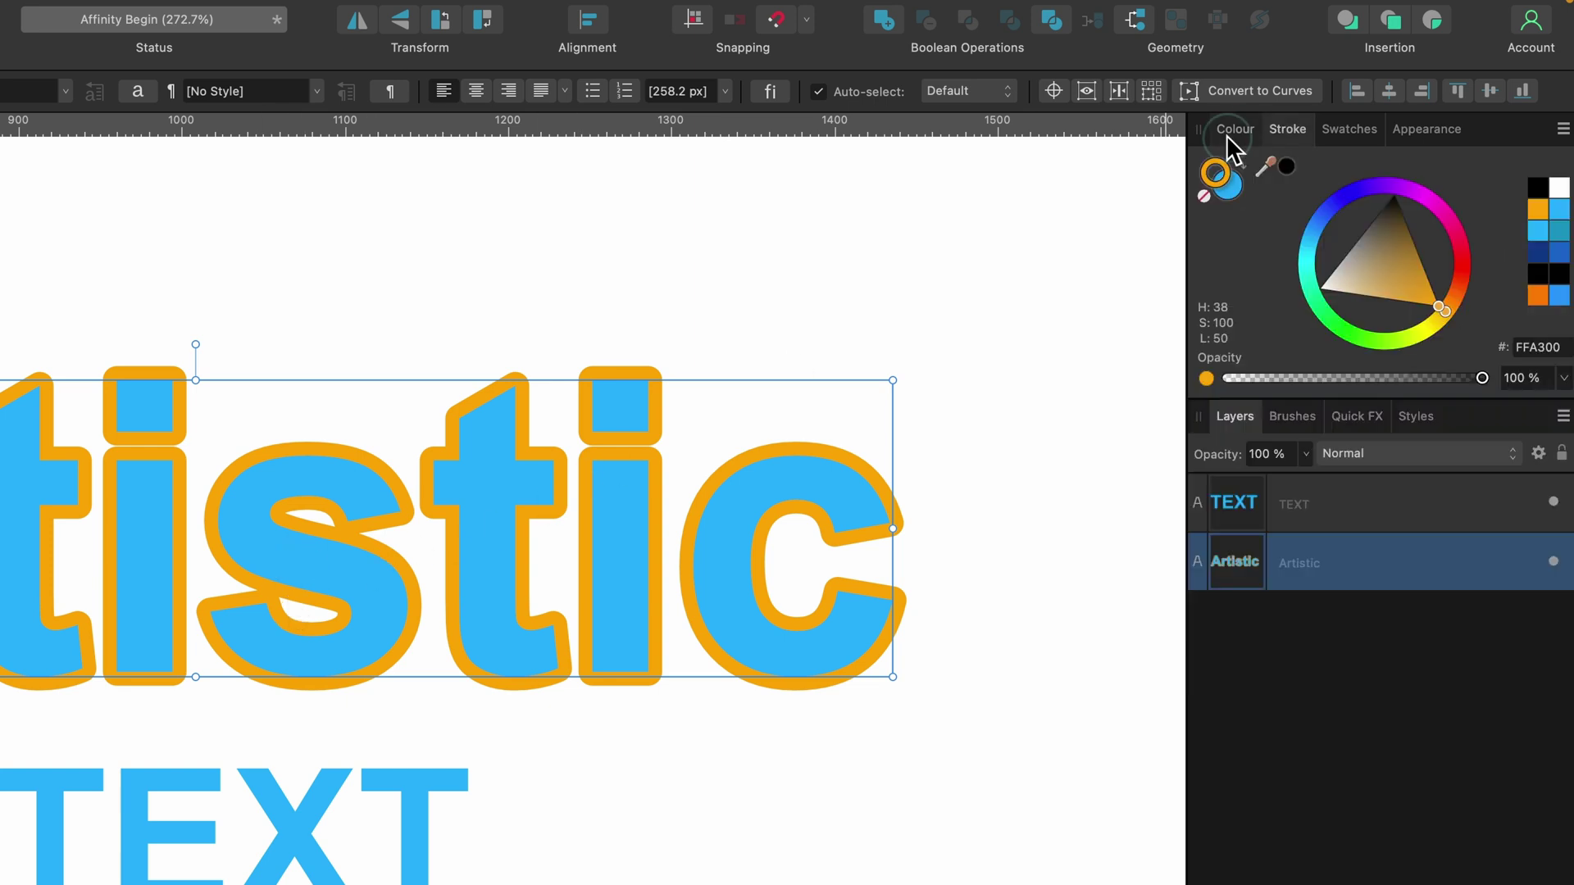
pyautogui.click(1204, 196)
pyautogui.click(1233, 188)
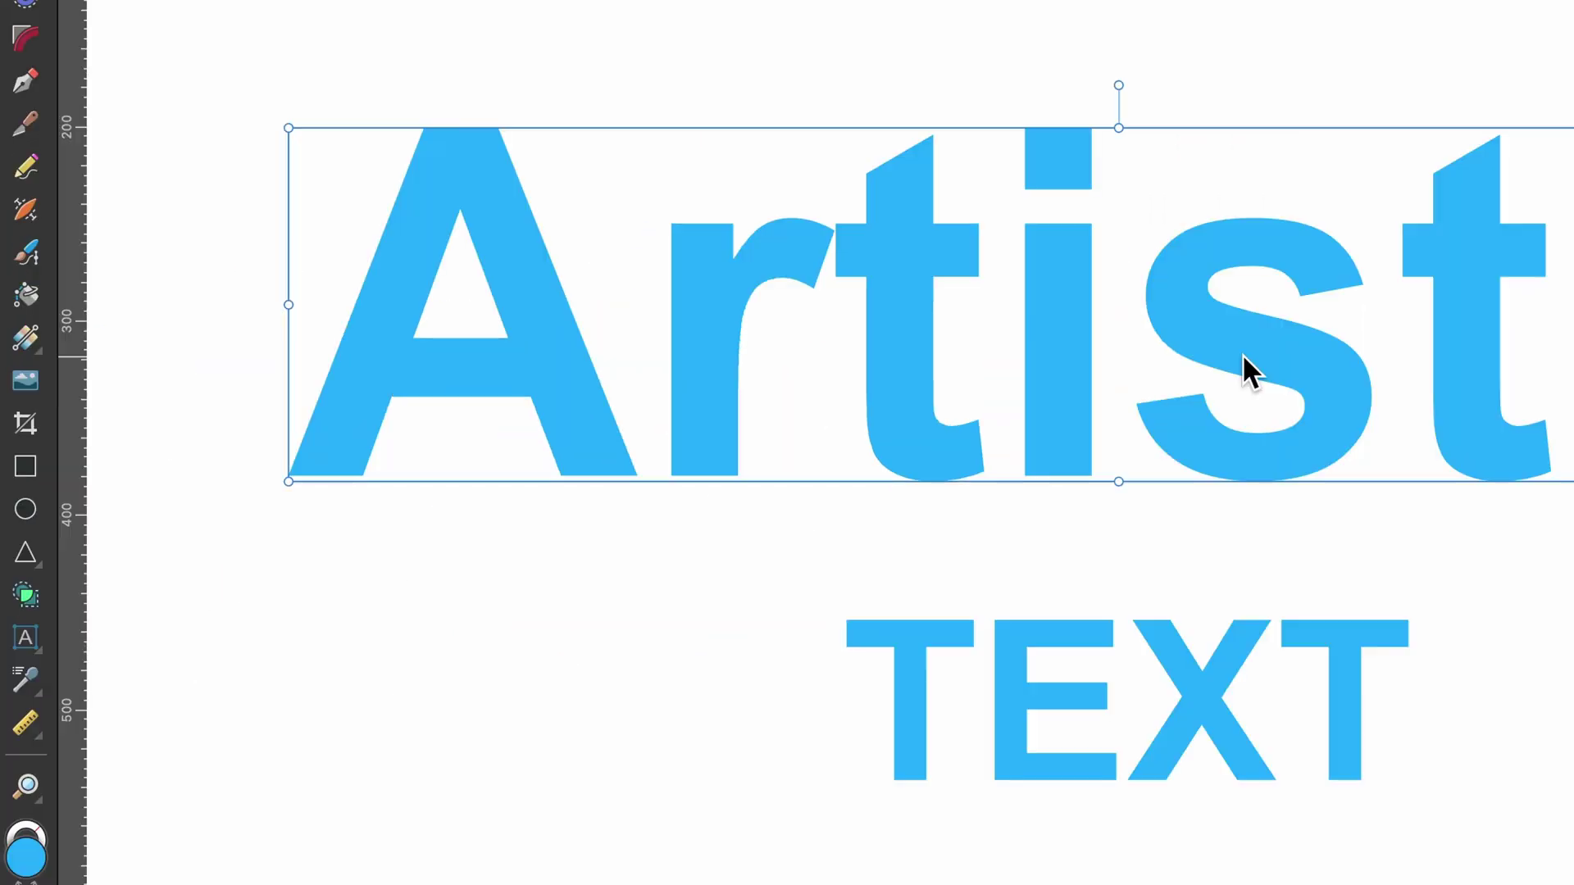
# Drag a linear gradient across Artistic and make its start stop purple.
pyautogui.click(33, 328)
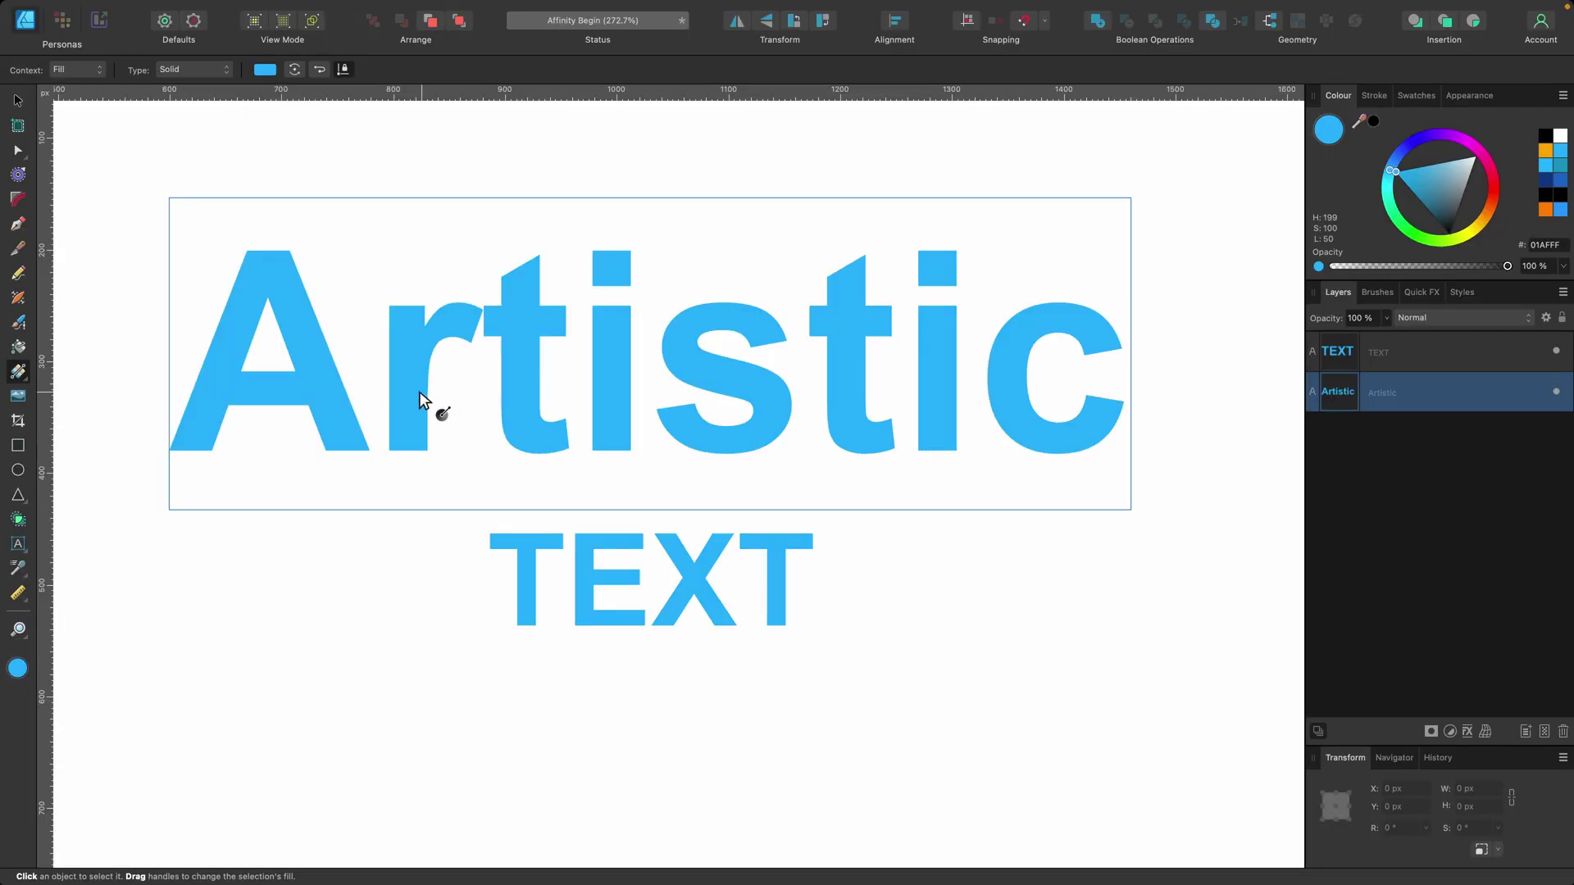
pyautogui.moveTo(222, 359); pyautogui.dragTo(1093, 359)
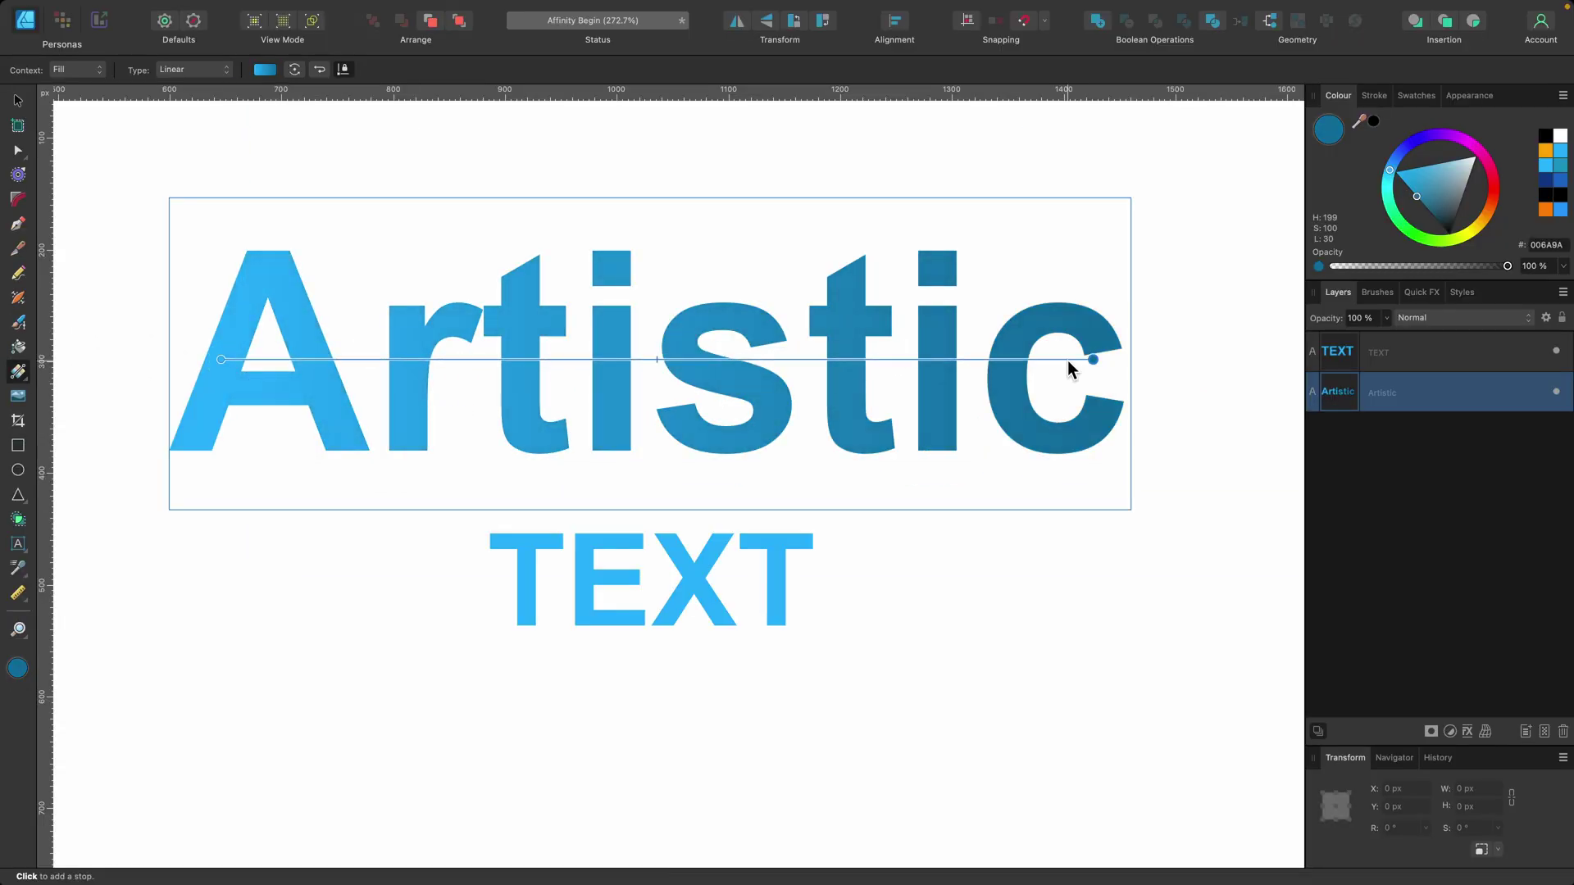
pyautogui.click(221, 359)
pyautogui.click(265, 68)
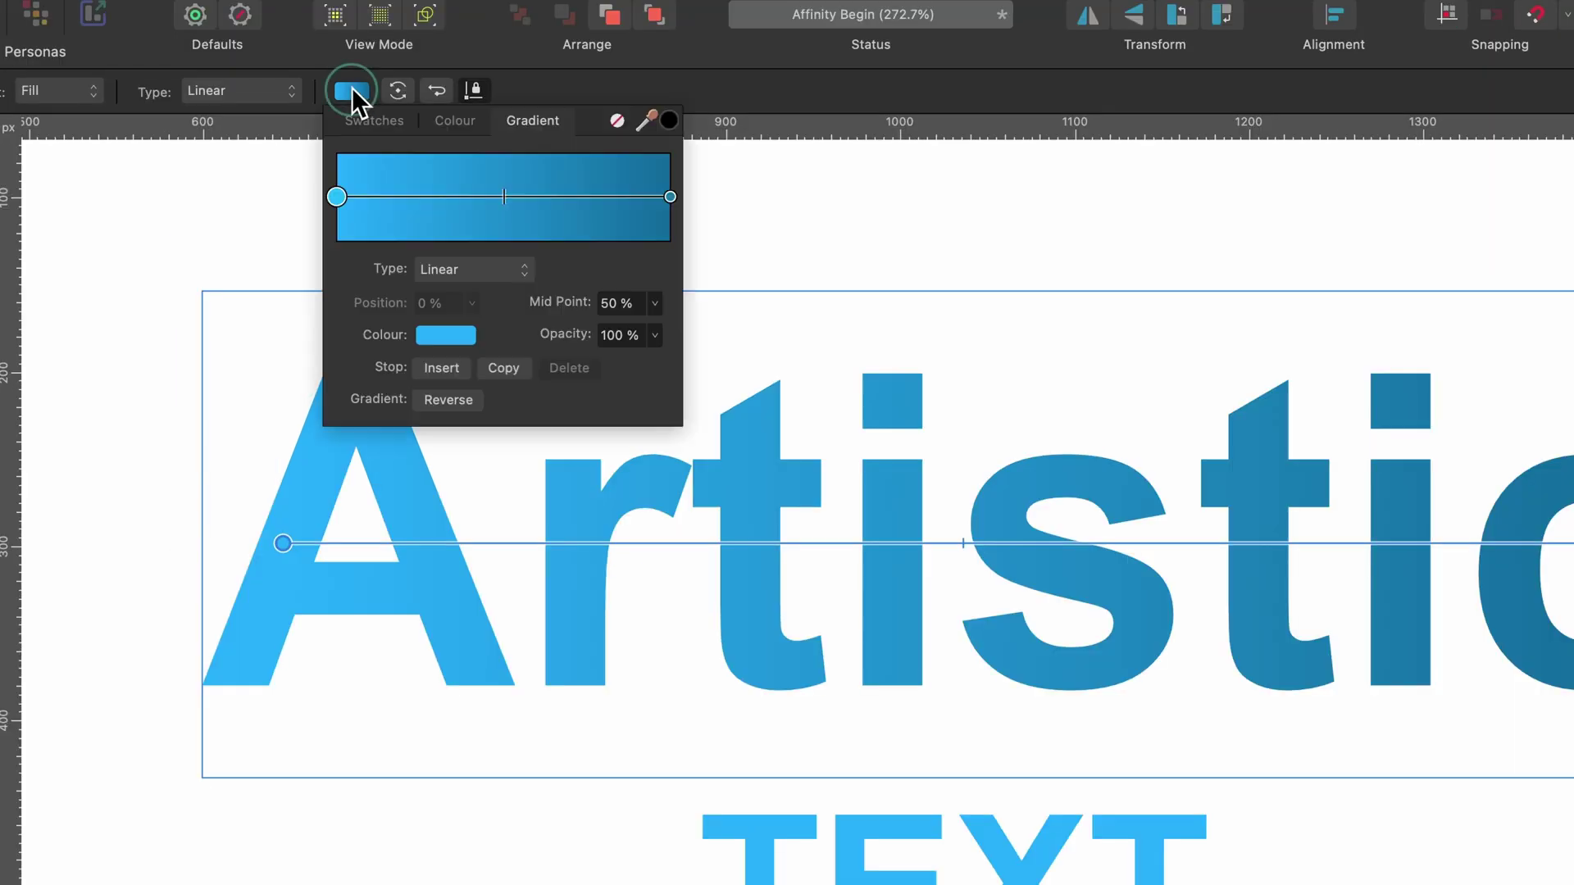
pyautogui.click(445, 335)
pyautogui.moveTo(605, 471); pyautogui.dragTo(567, 439)
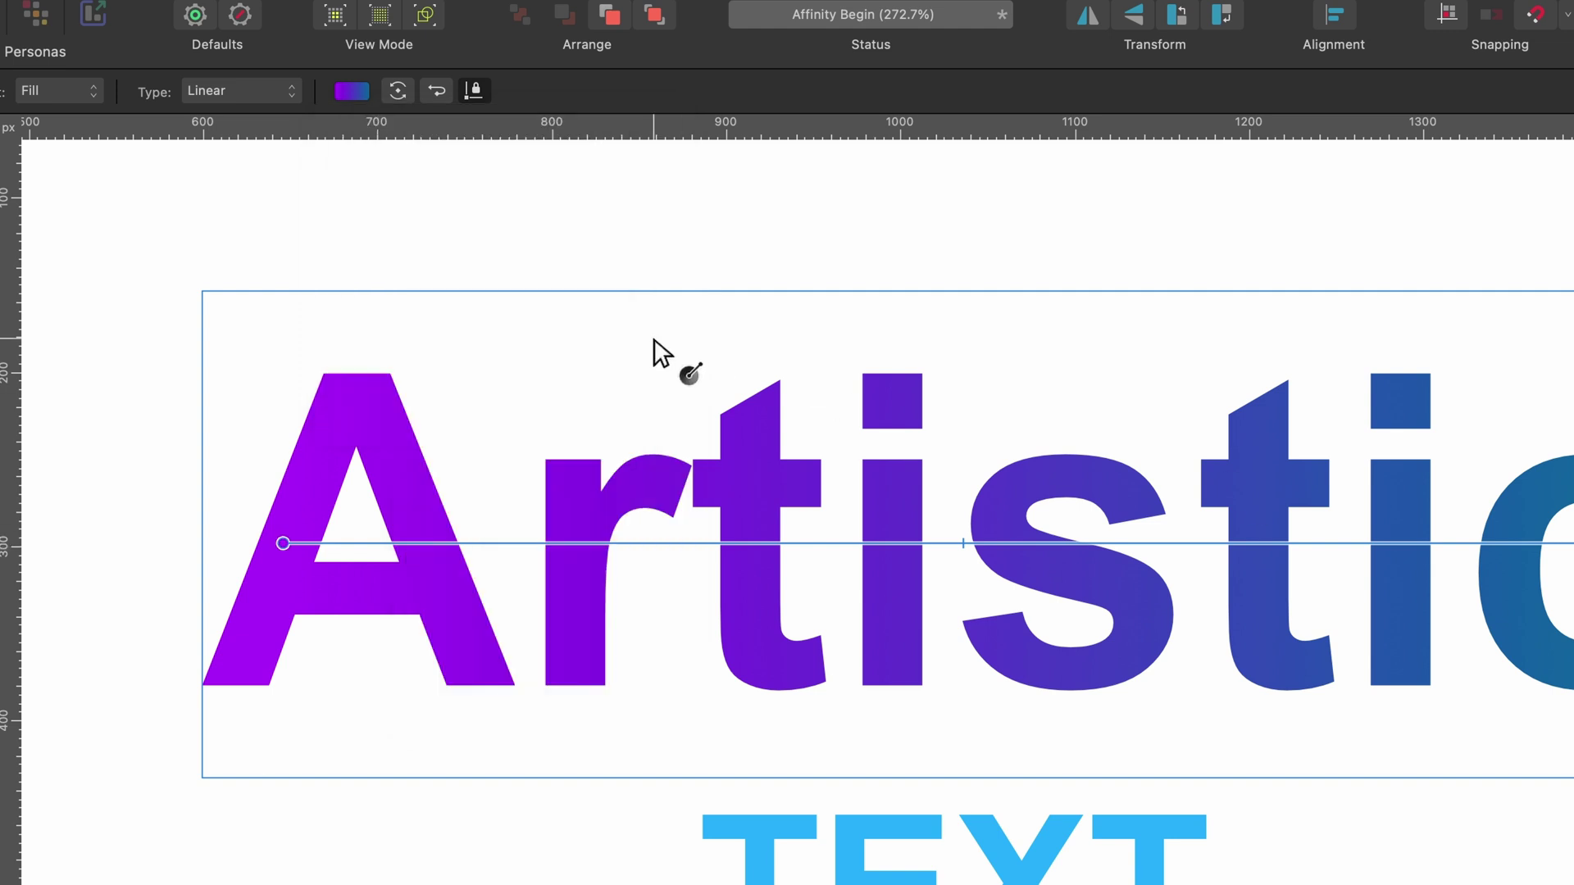
# Make the gradient's end stop light blue and move the start point just left of the A.
pyautogui.click(353, 90)
pyautogui.click(671, 198)
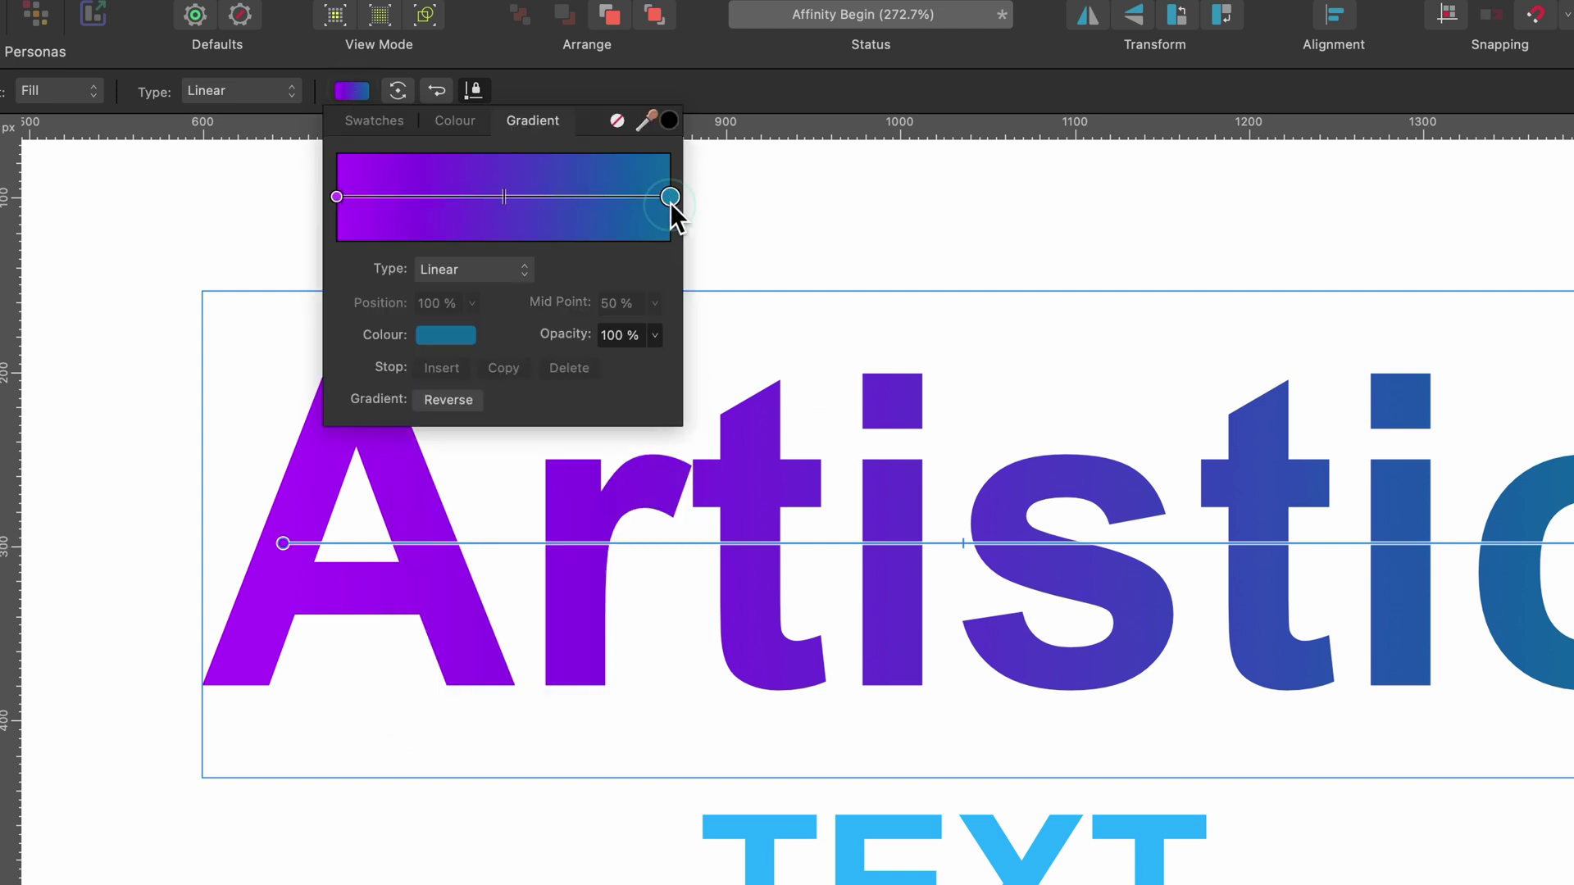
pyautogui.click(445, 336)
pyautogui.click(456, 513)
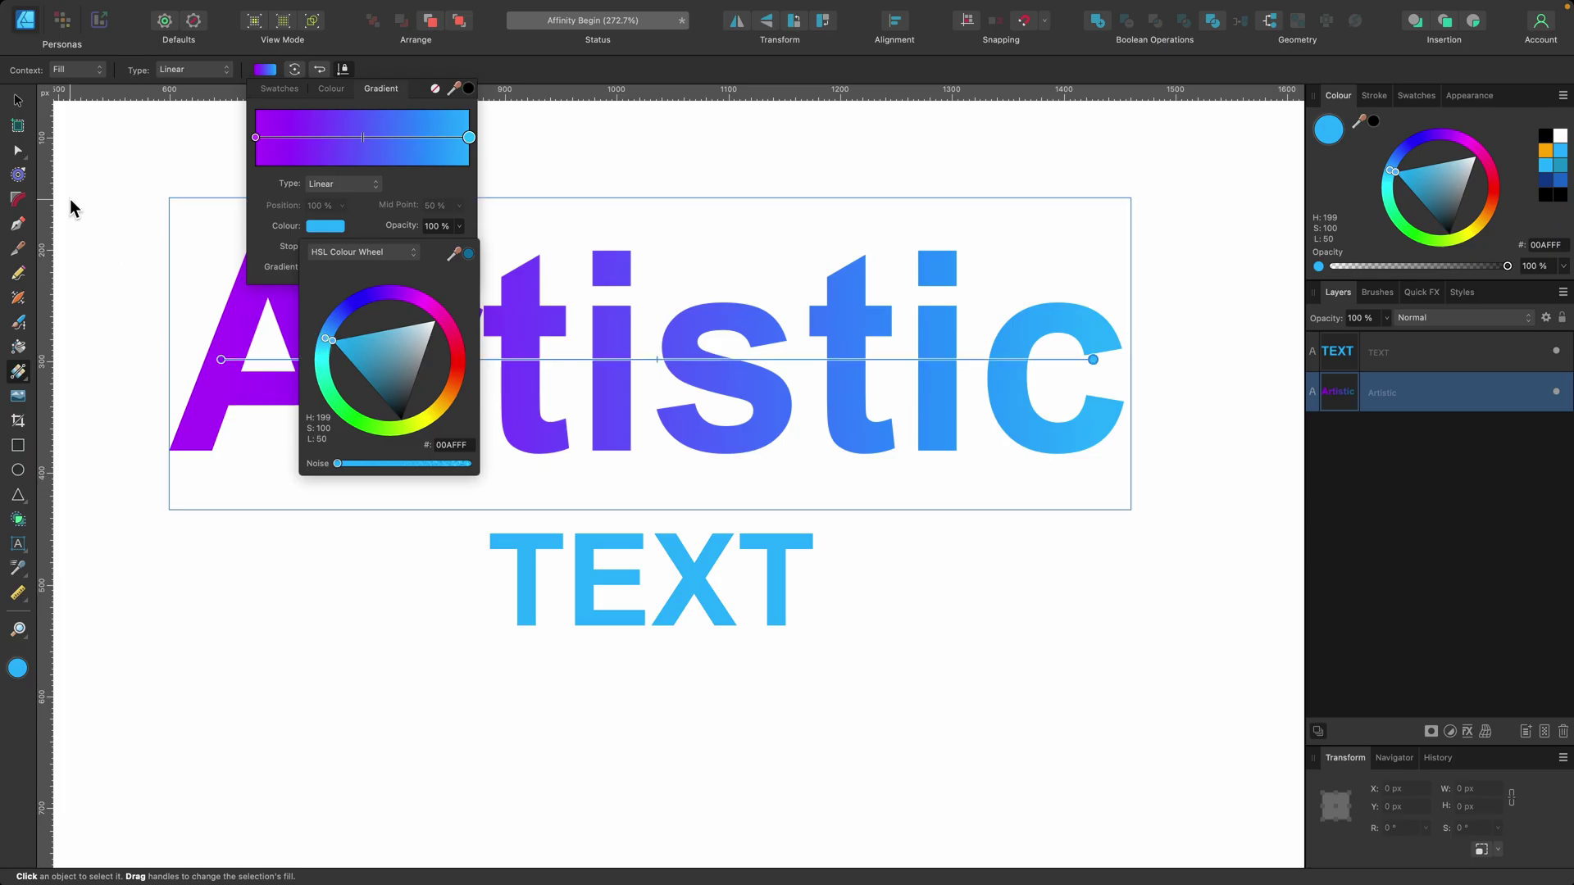
pyautogui.click(19, 101)
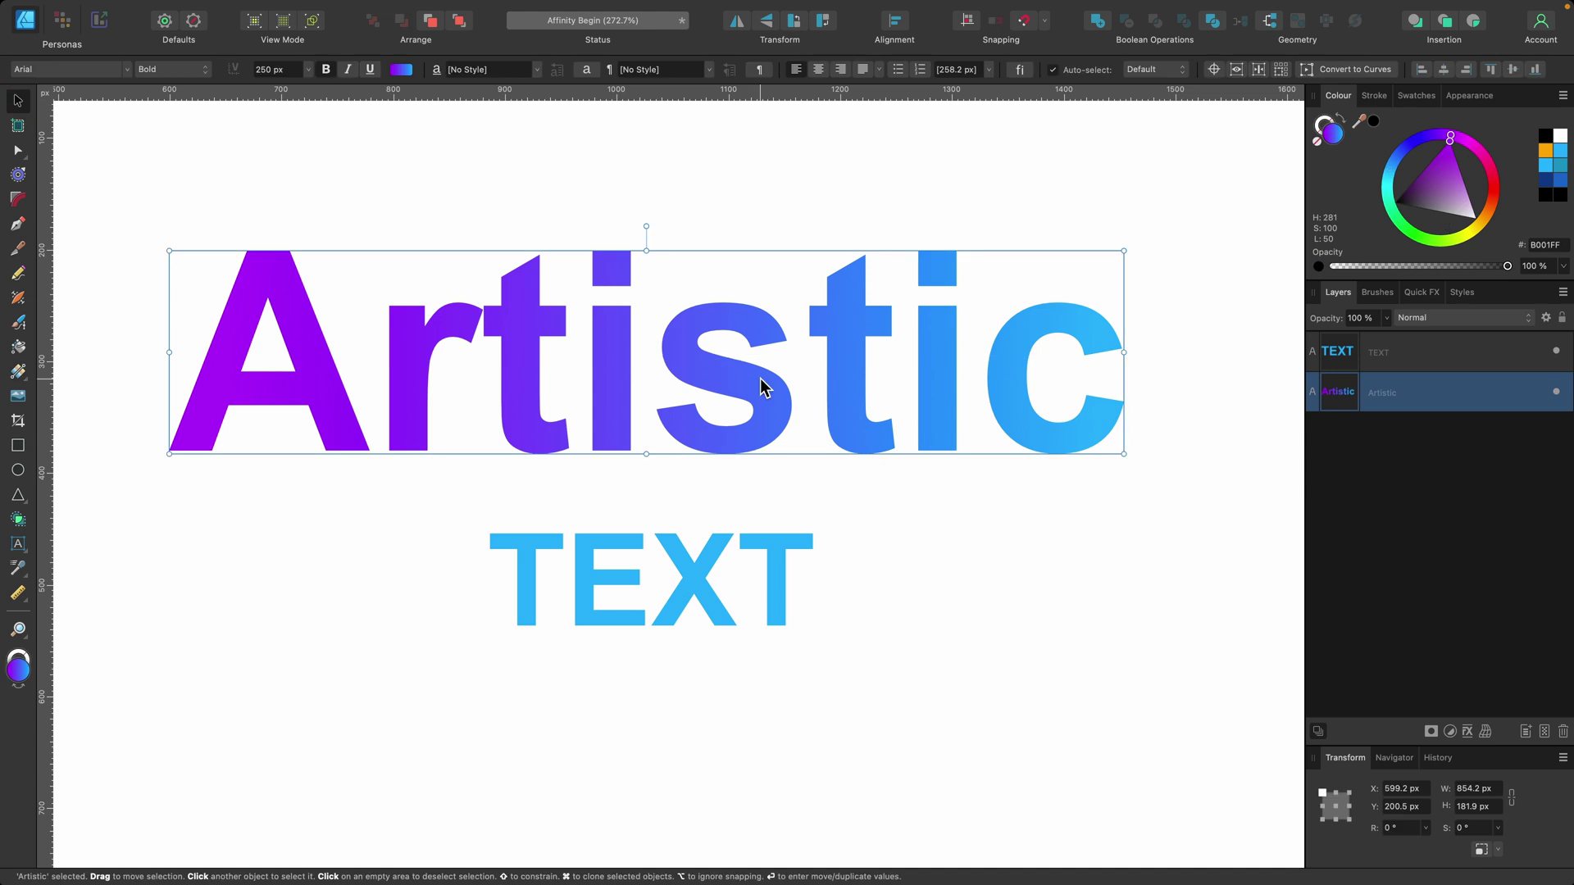
pyautogui.press('g')
pyautogui.moveTo(221, 361); pyautogui.dragTo(159, 379)
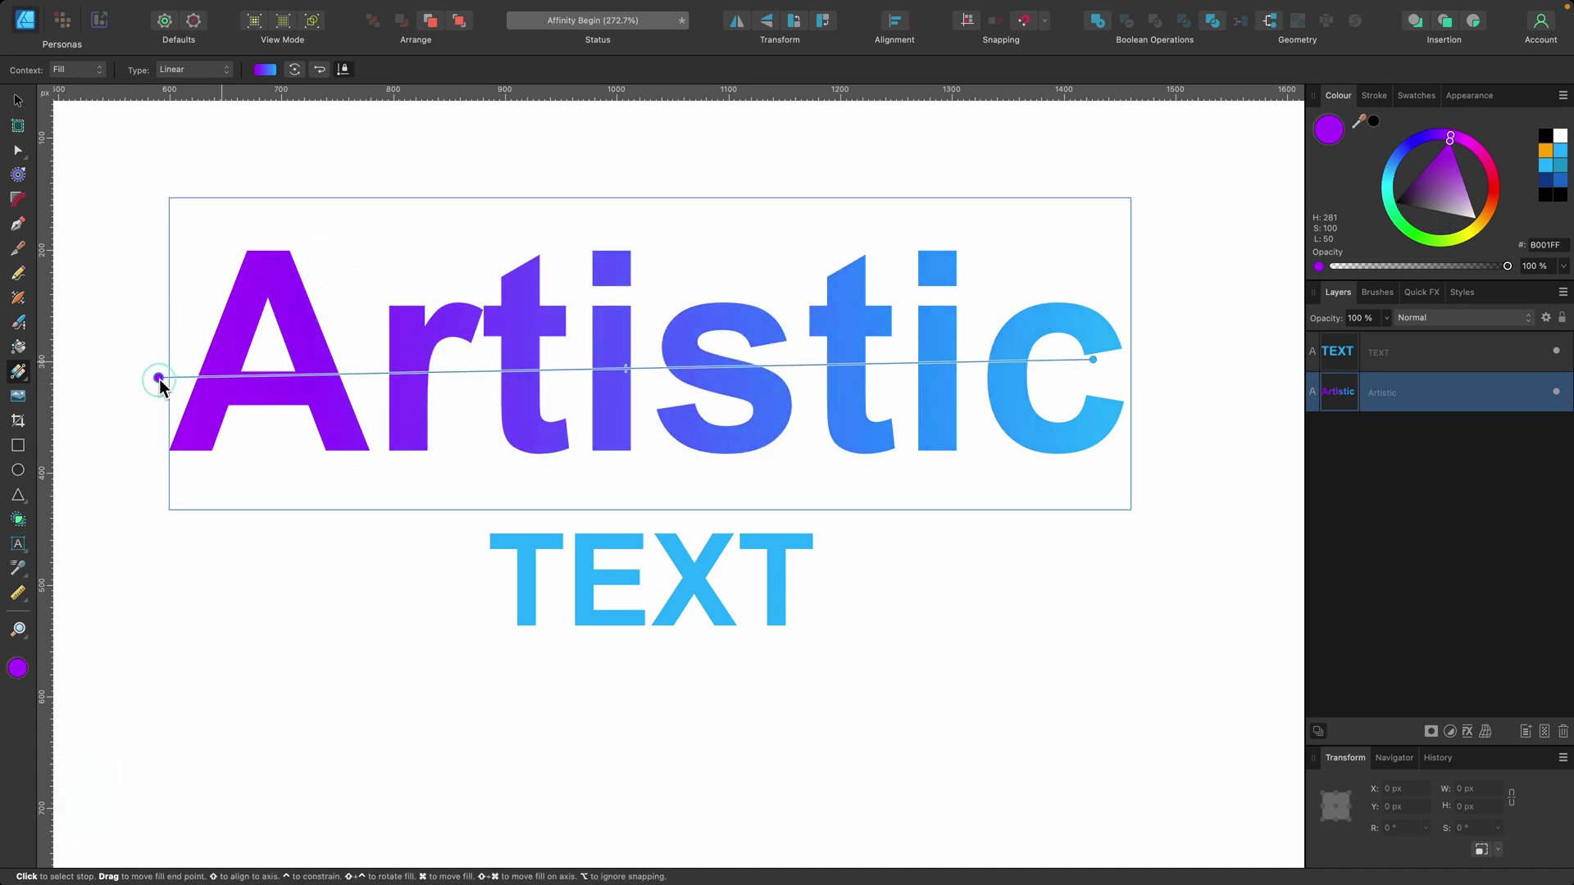
pyautogui.press('v')
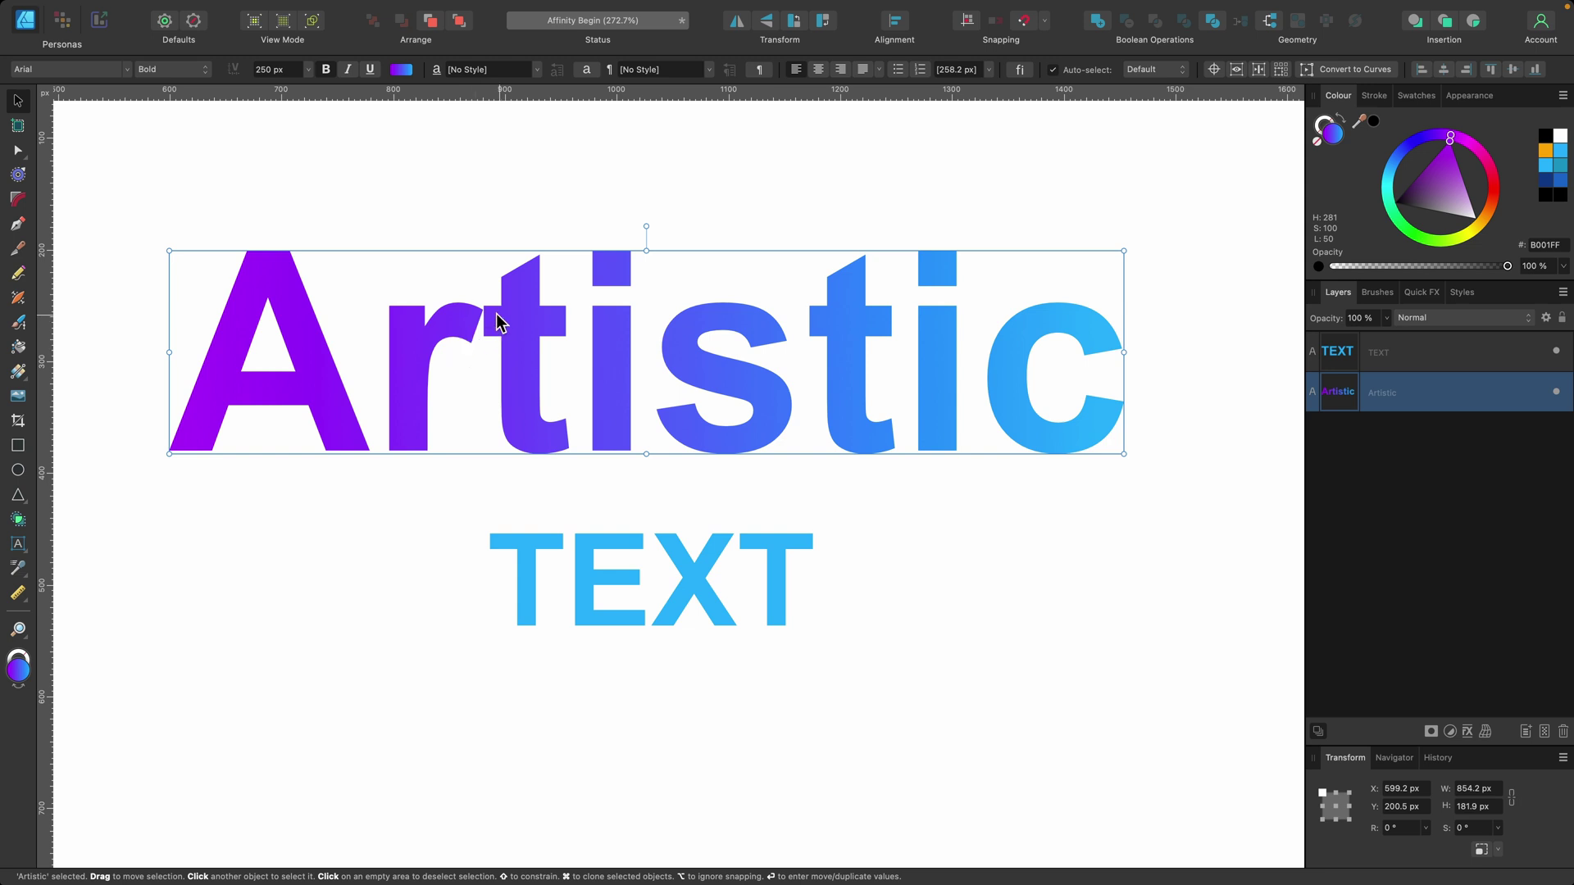
# Kern the r–t and s–t letter pairs in Artistic.
pyautogui.doubleClick(487, 359)
pyautogui.click(487, 359)
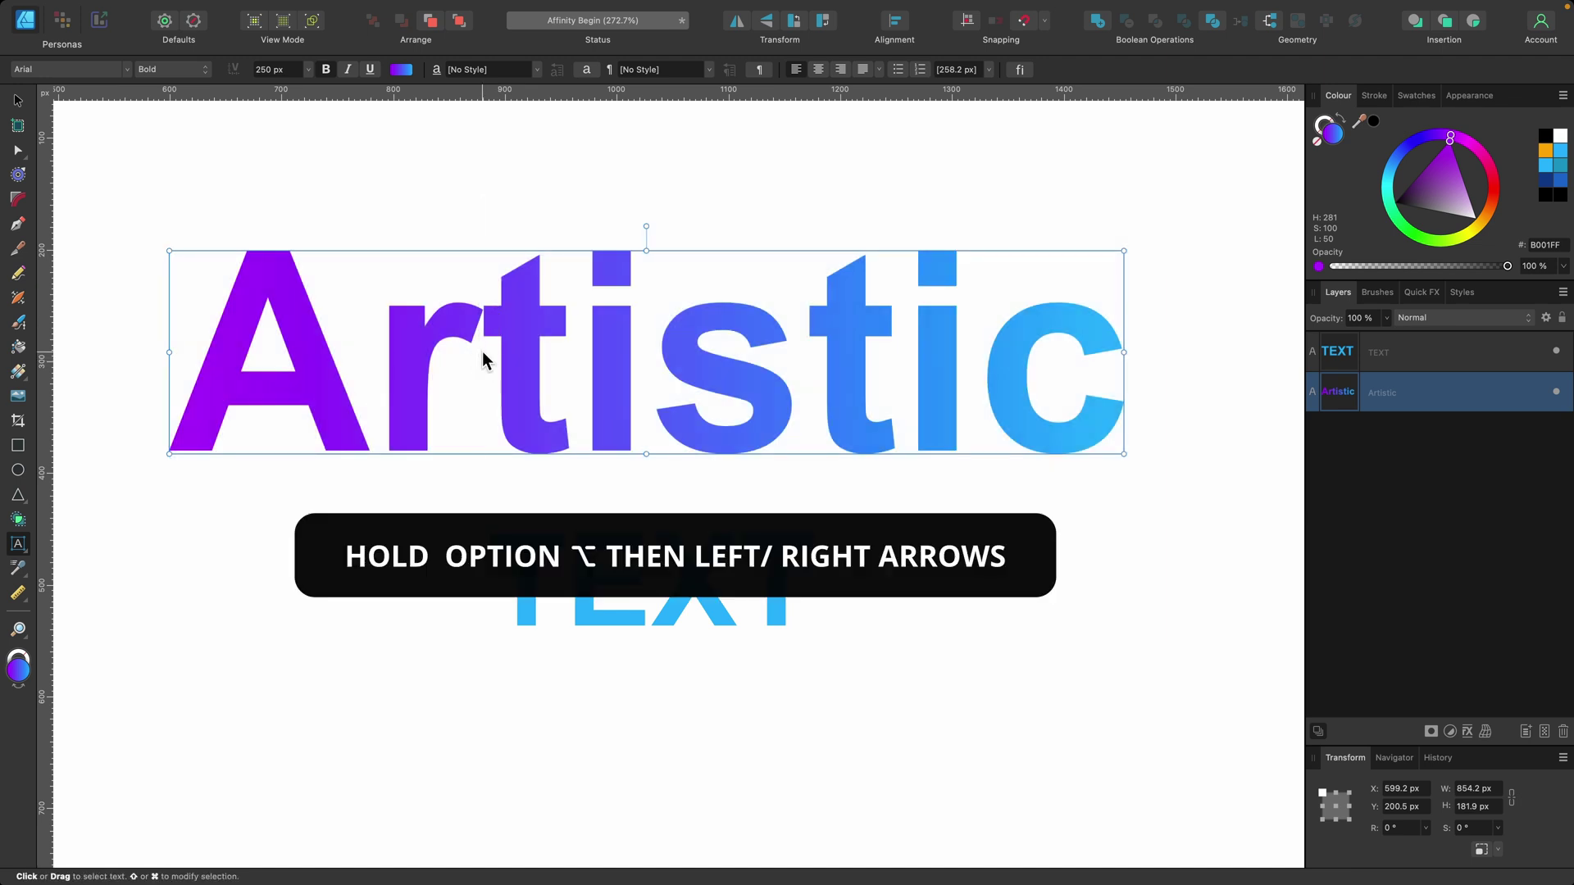
pyautogui.hotkey('alt', 'Right')
pyautogui.hotkey('alt', 'Right')
pyautogui.hotkey('alt', 'Right')
pyautogui.hotkey('alt', 'Right')
pyautogui.hotkey('alt', 'Right')
pyautogui.hotkey('alt', 'Right')
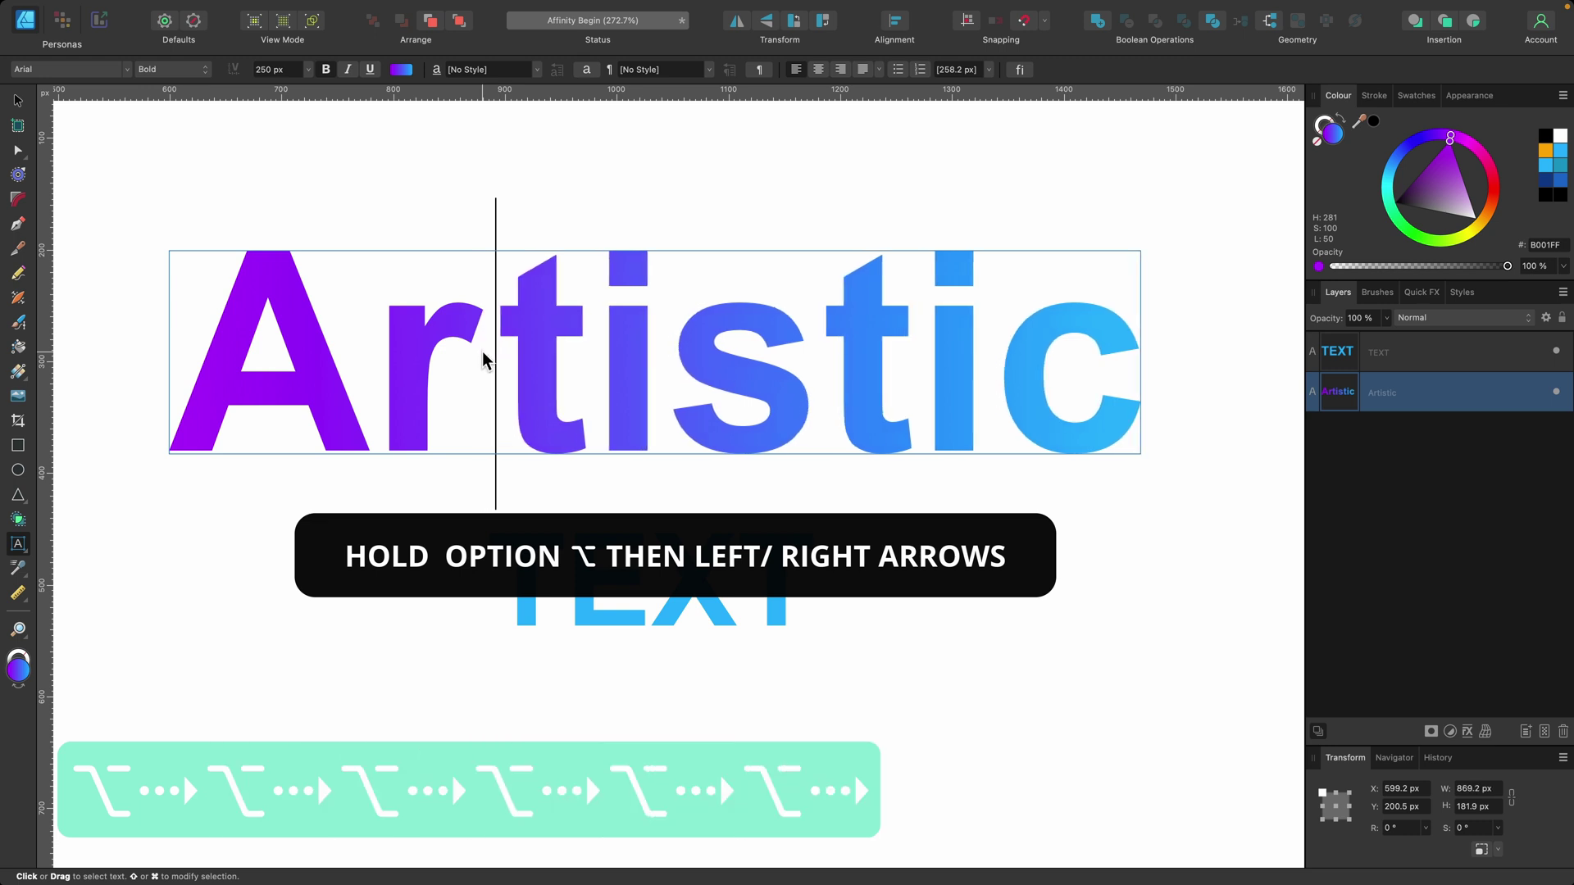
pyautogui.hotkey('alt', 'Left')
pyautogui.hotkey('alt', 'Left')
pyautogui.hotkey('alt', 'Left')
pyautogui.hotkey('alt', 'Left')
pyautogui.hotkey('alt', 'Right')
pyautogui.hotkey('alt', 'Right')
pyautogui.hotkey('alt', 'Right')
pyautogui.hotkey('alt', 'Left')
pyautogui.hotkey('alt', 'Left')
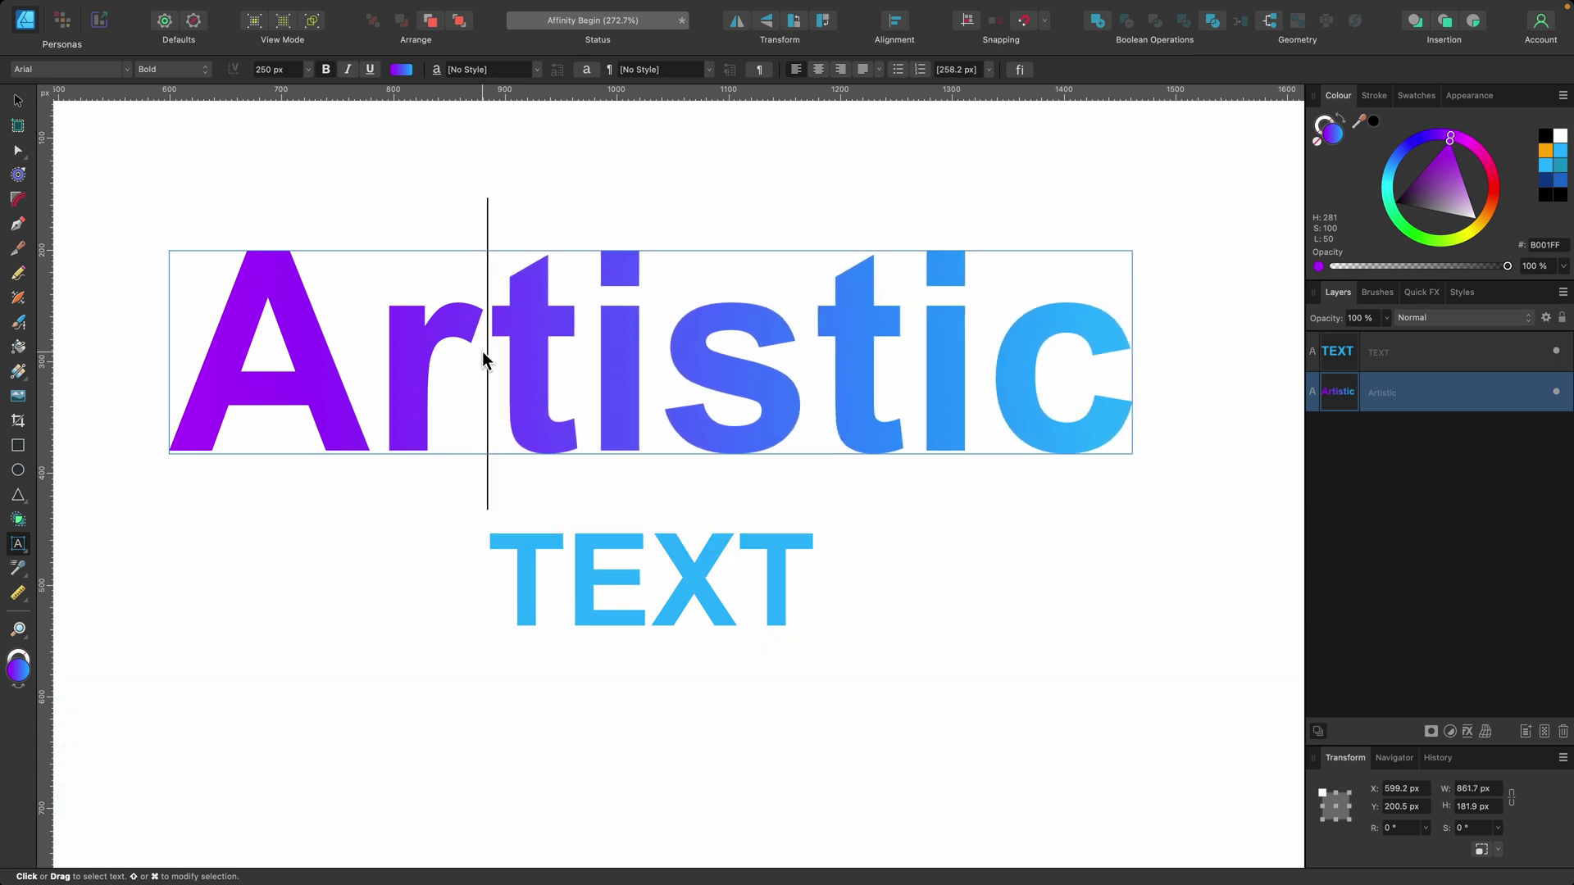
pyautogui.press('Right')
pyautogui.press('Right')
pyautogui.press('Right')
pyautogui.press('Right')
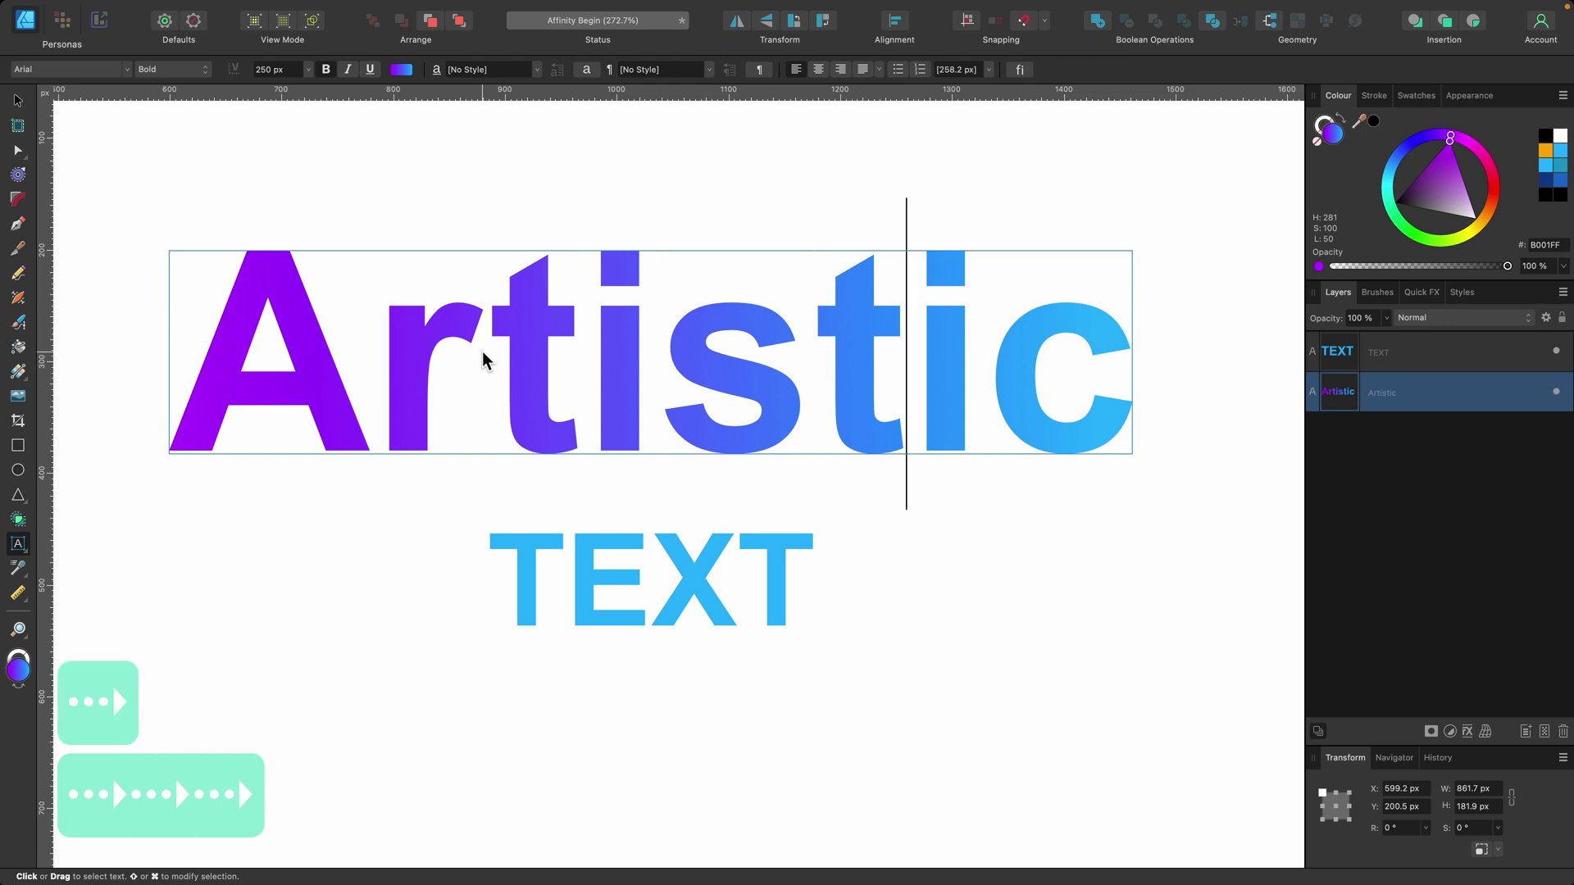
pyautogui.press('Left')
pyautogui.hotkey('alt', 'Left')
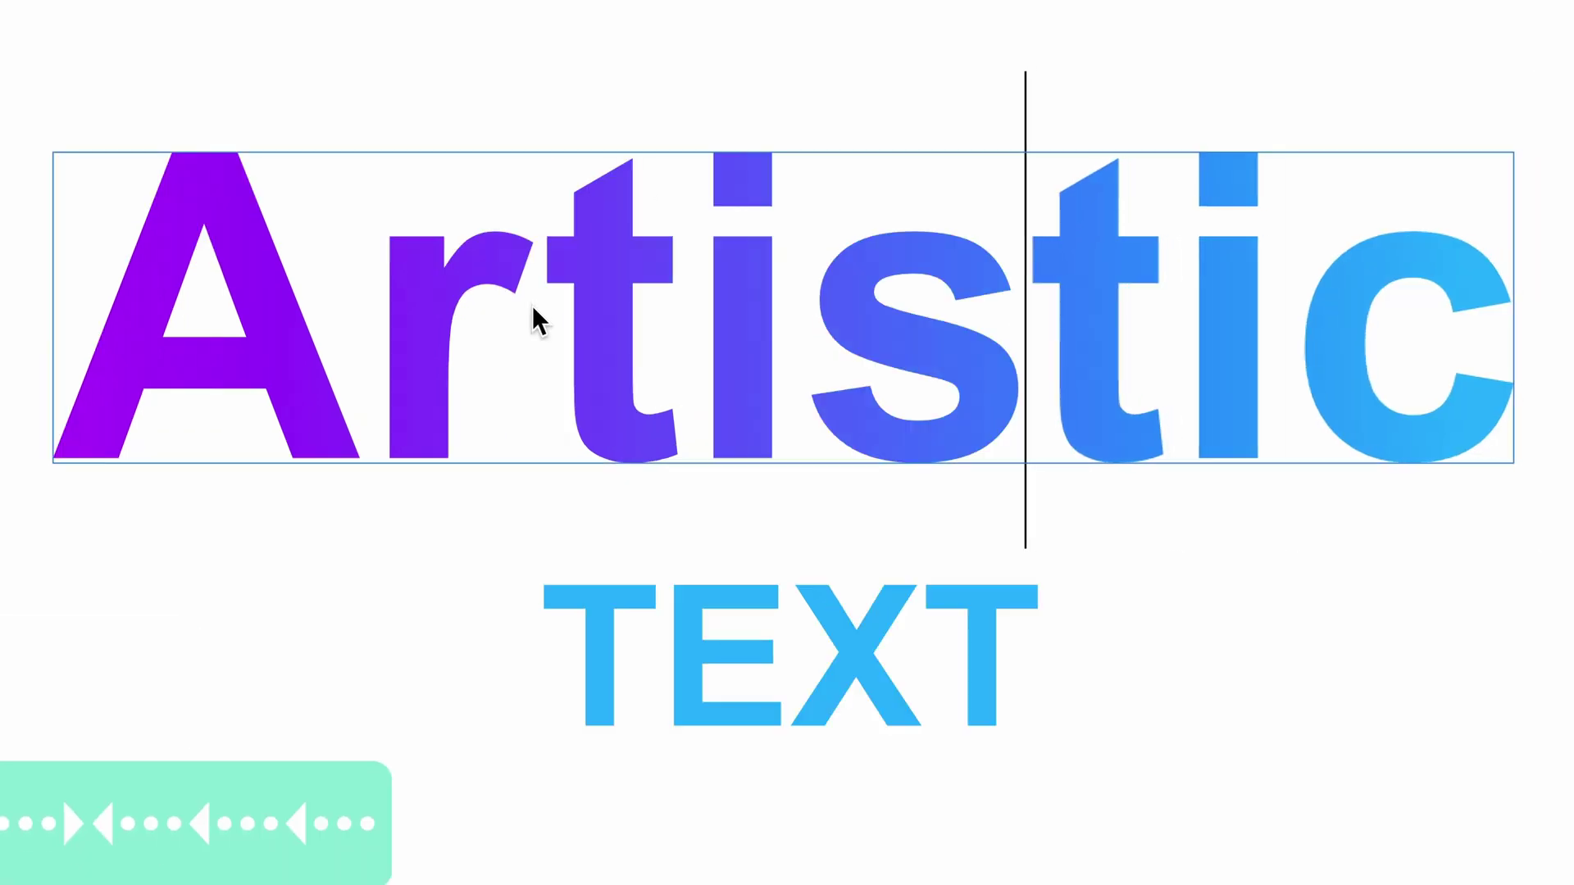
# Tighten the i–s, i–c and A–r pairs and slightly widen r–t.
pyautogui.hotkey('alt', 'Left')
pyautogui.press('Left')
pyautogui.hotkey('alt', 'Left')
pyautogui.hotkey('alt', 'Left')
pyautogui.press('Right')
pyautogui.press('Right')
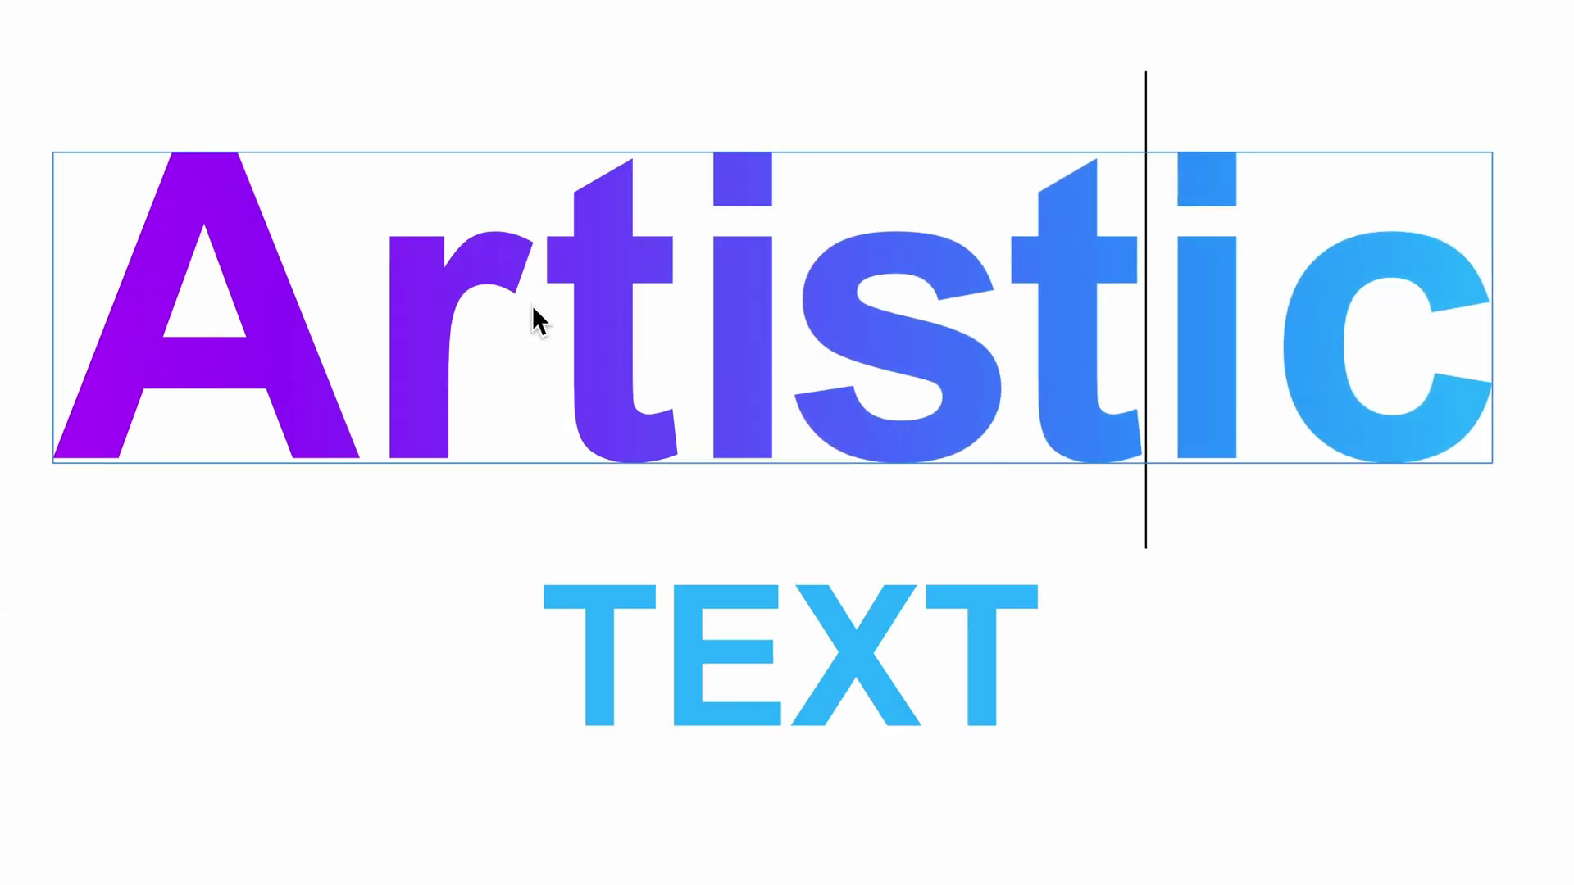
pyautogui.press('Right')
pyautogui.hotkey('alt', 'Left')
pyautogui.hotkey('alt', 'Left')
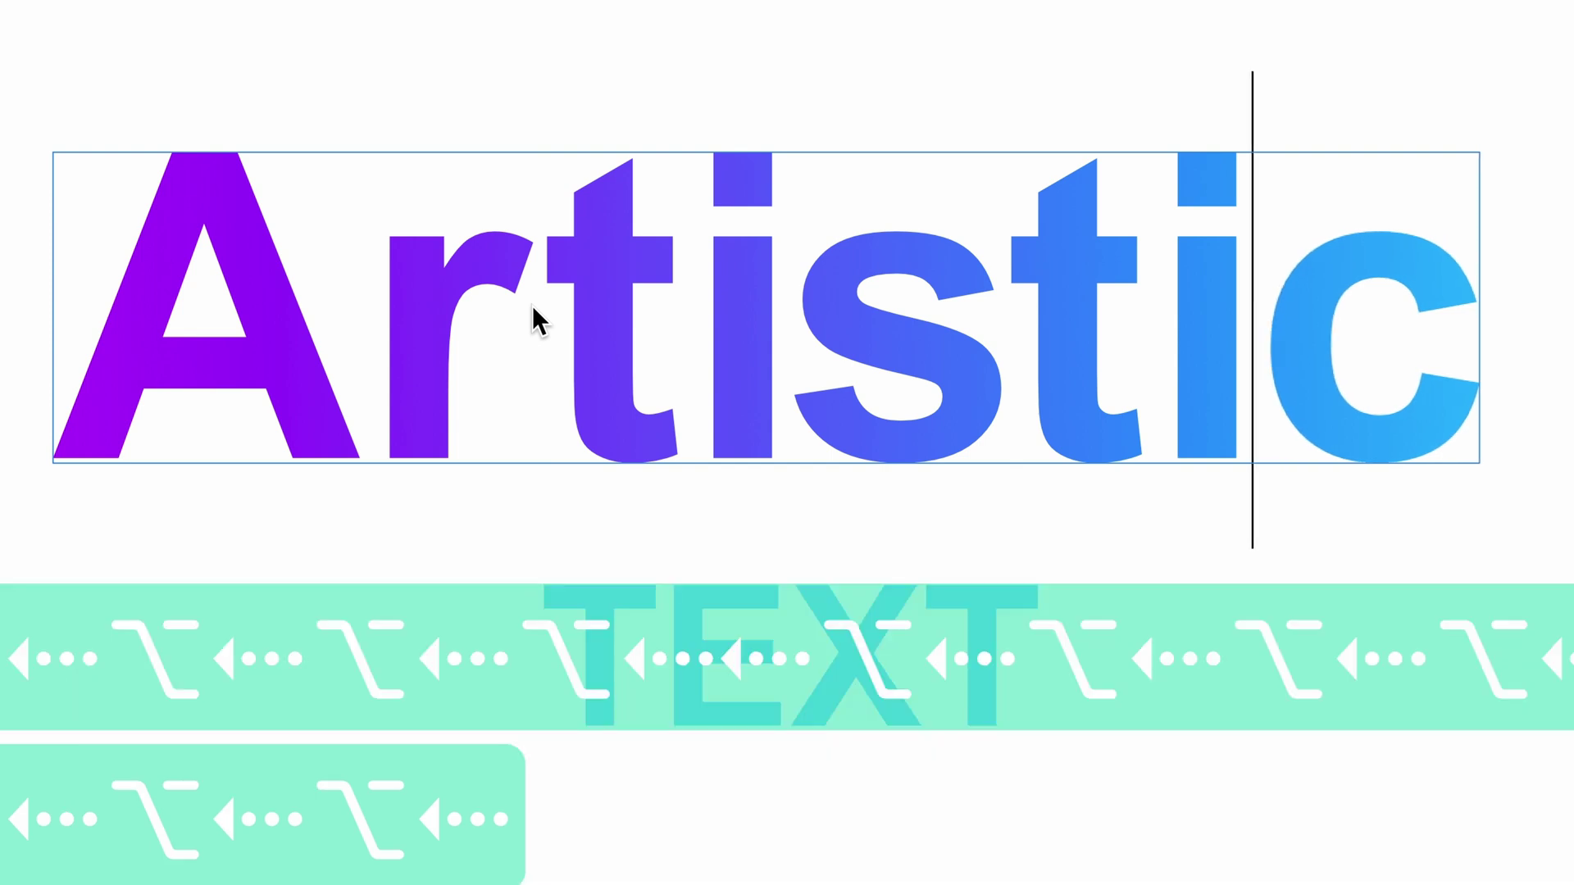
pyautogui.press('Left')
pyautogui.press('Left')
pyautogui.press('Left')
pyautogui.press('Left')
pyautogui.press('Left')
pyautogui.press('Left')
pyautogui.hotkey('alt', 'Left')
pyautogui.press('Right')
pyautogui.hotkey('alt', 'Right')
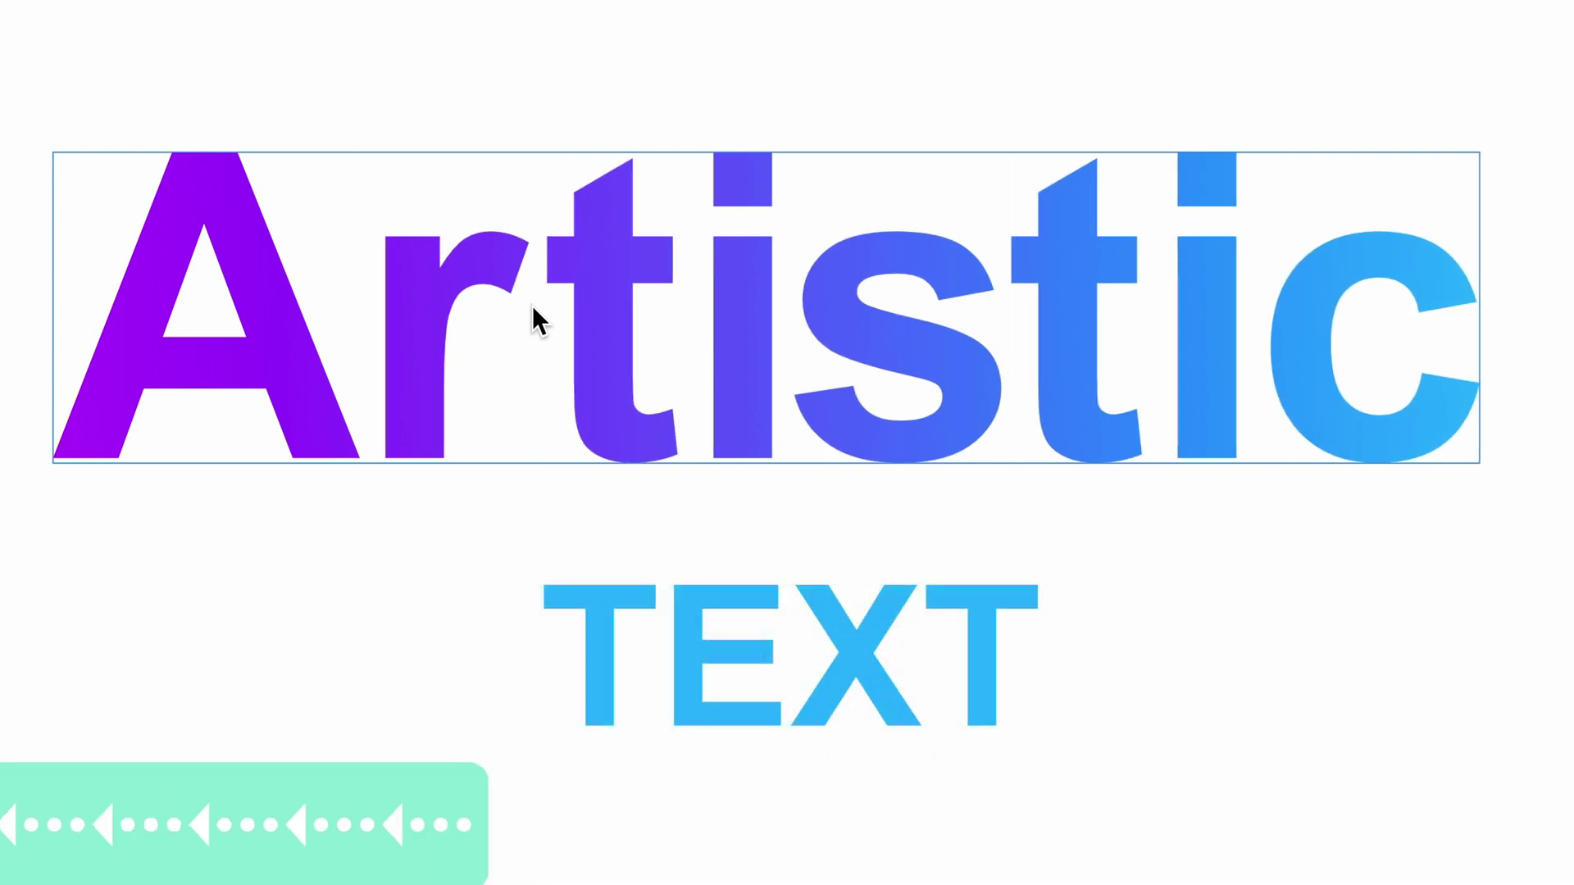
pyautogui.press('Escape')
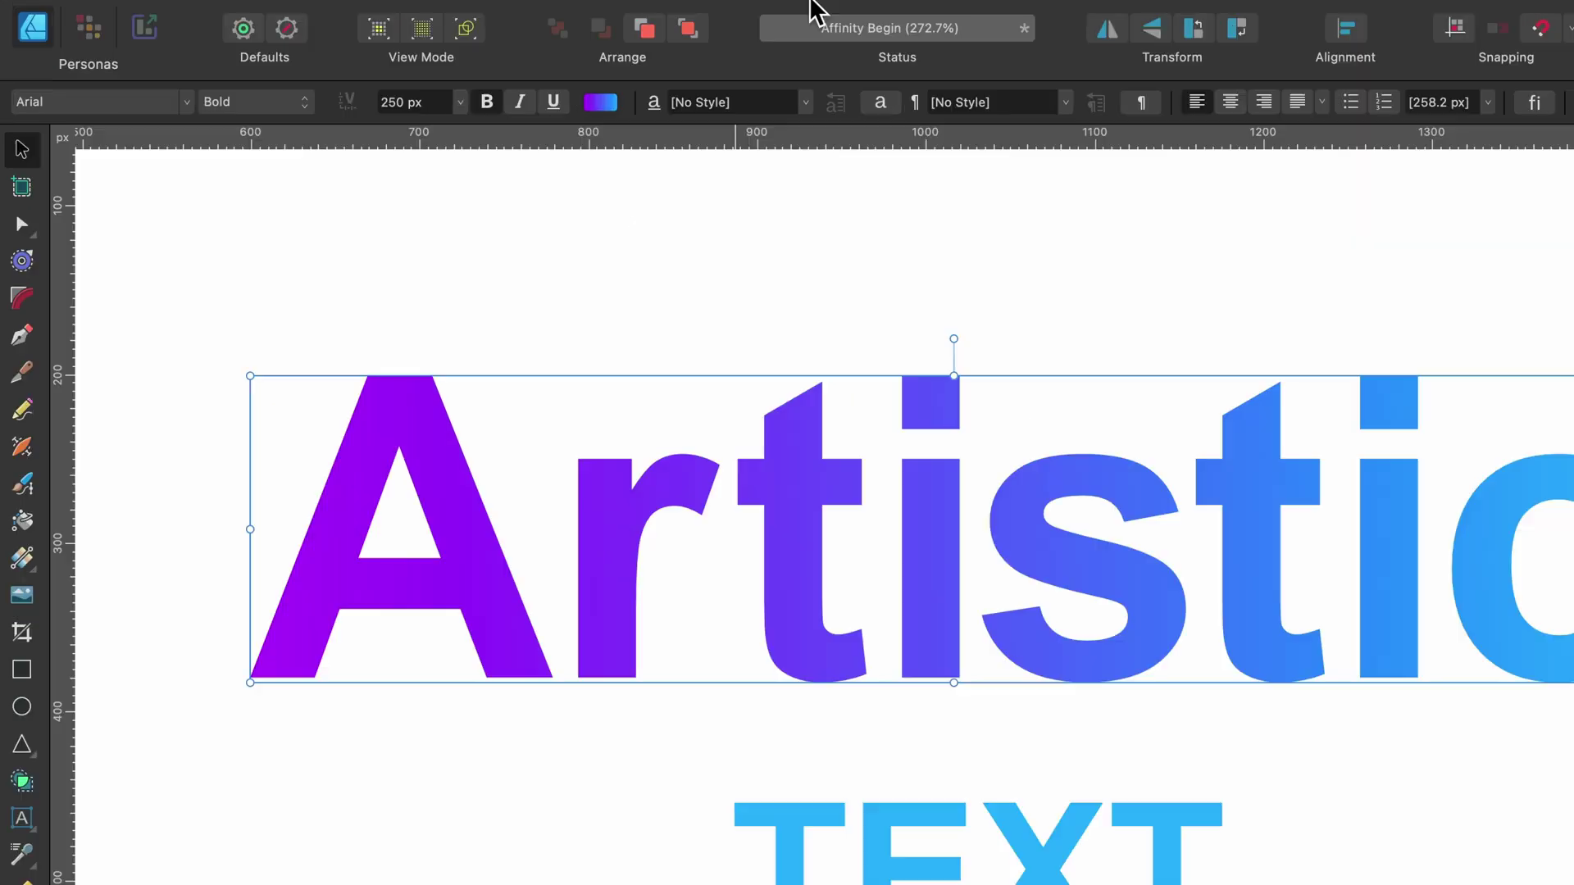
pyautogui.moveTo(542, 9)
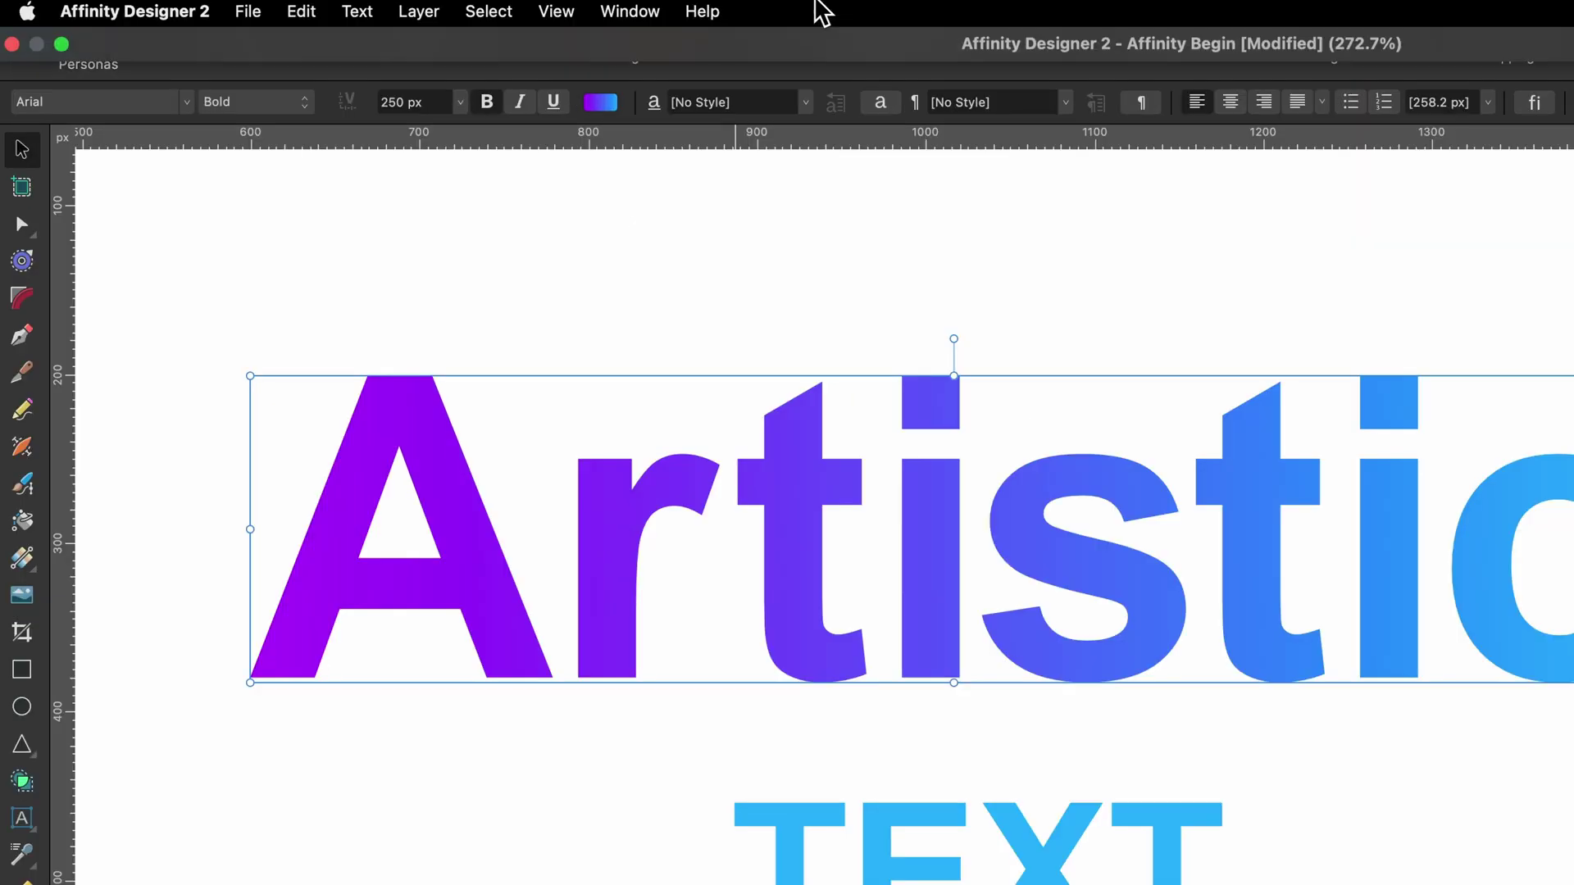
pyautogui.click(626, 10)
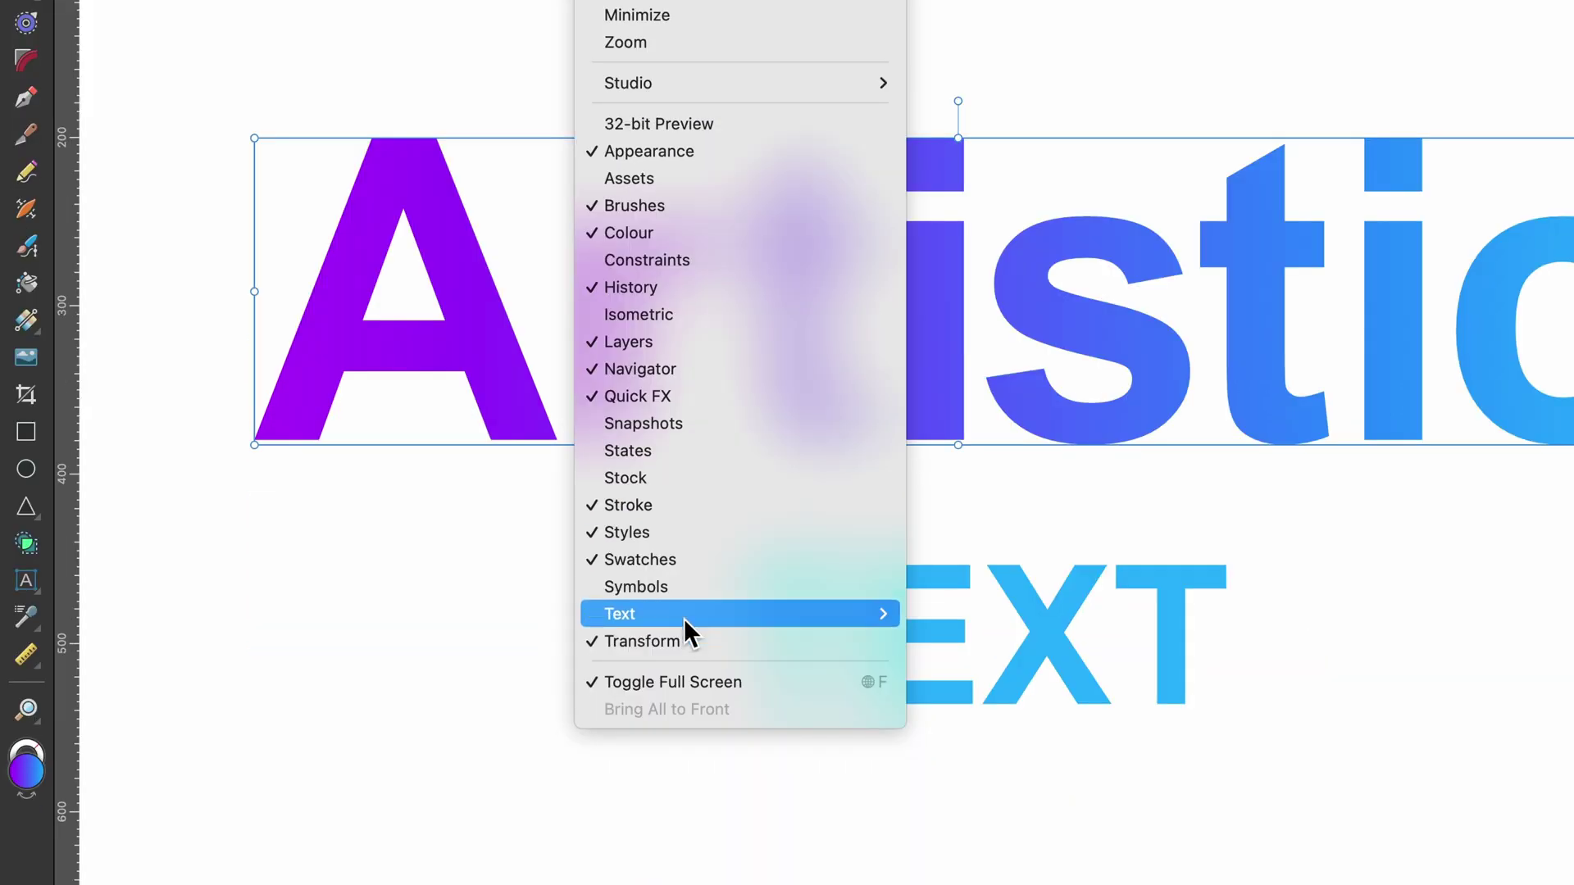
pyautogui.moveTo(685, 616)
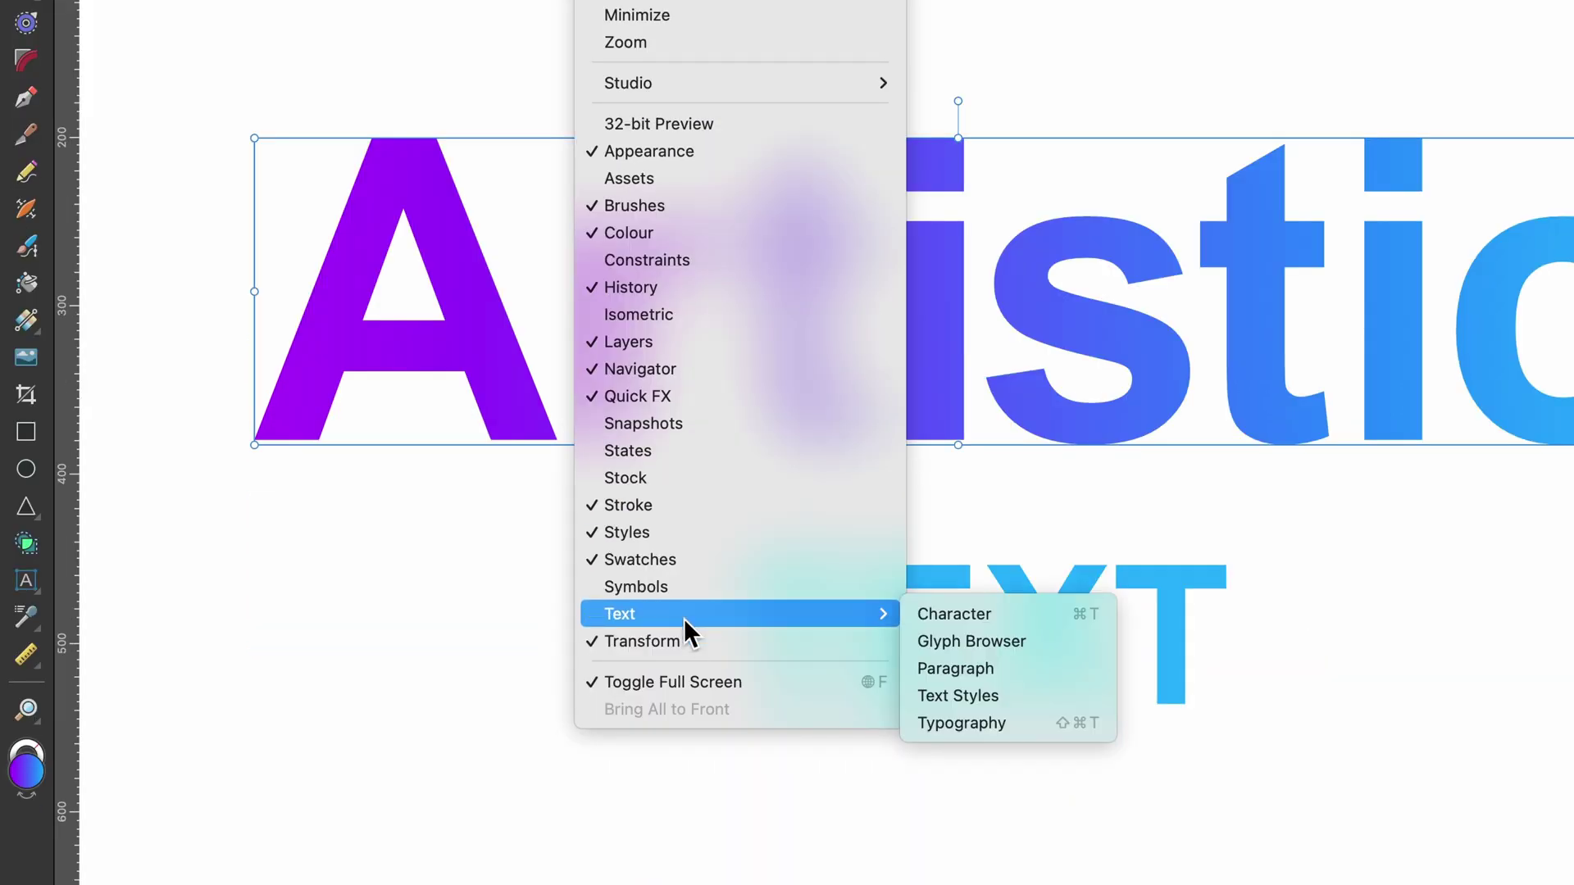
pyautogui.click(962, 617)
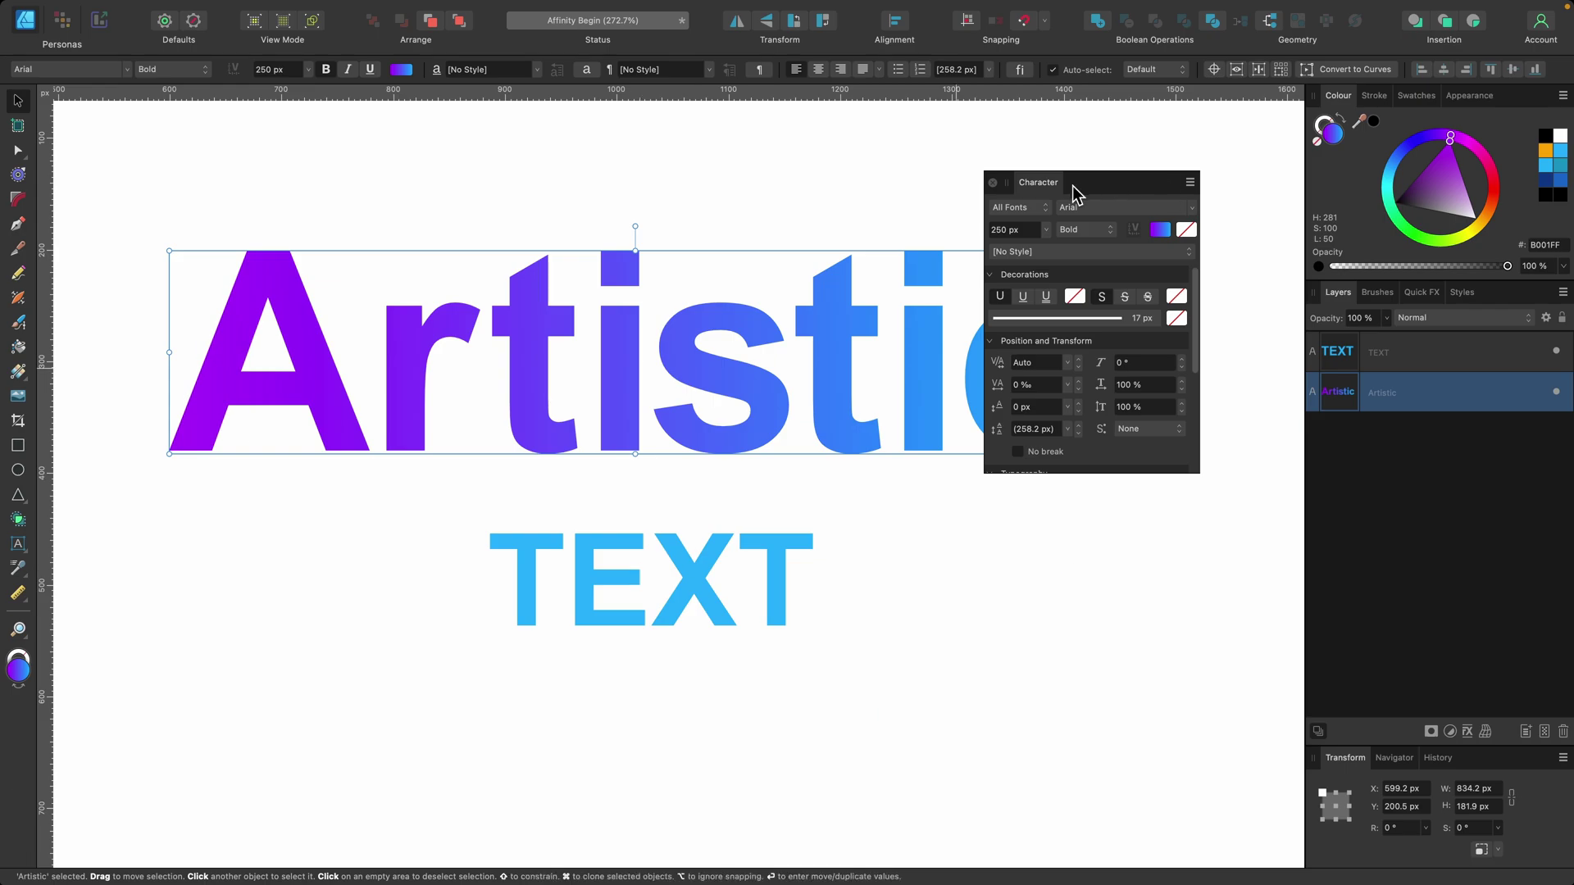
pyautogui.moveTo(1072, 185); pyautogui.dragTo(1101, 222)
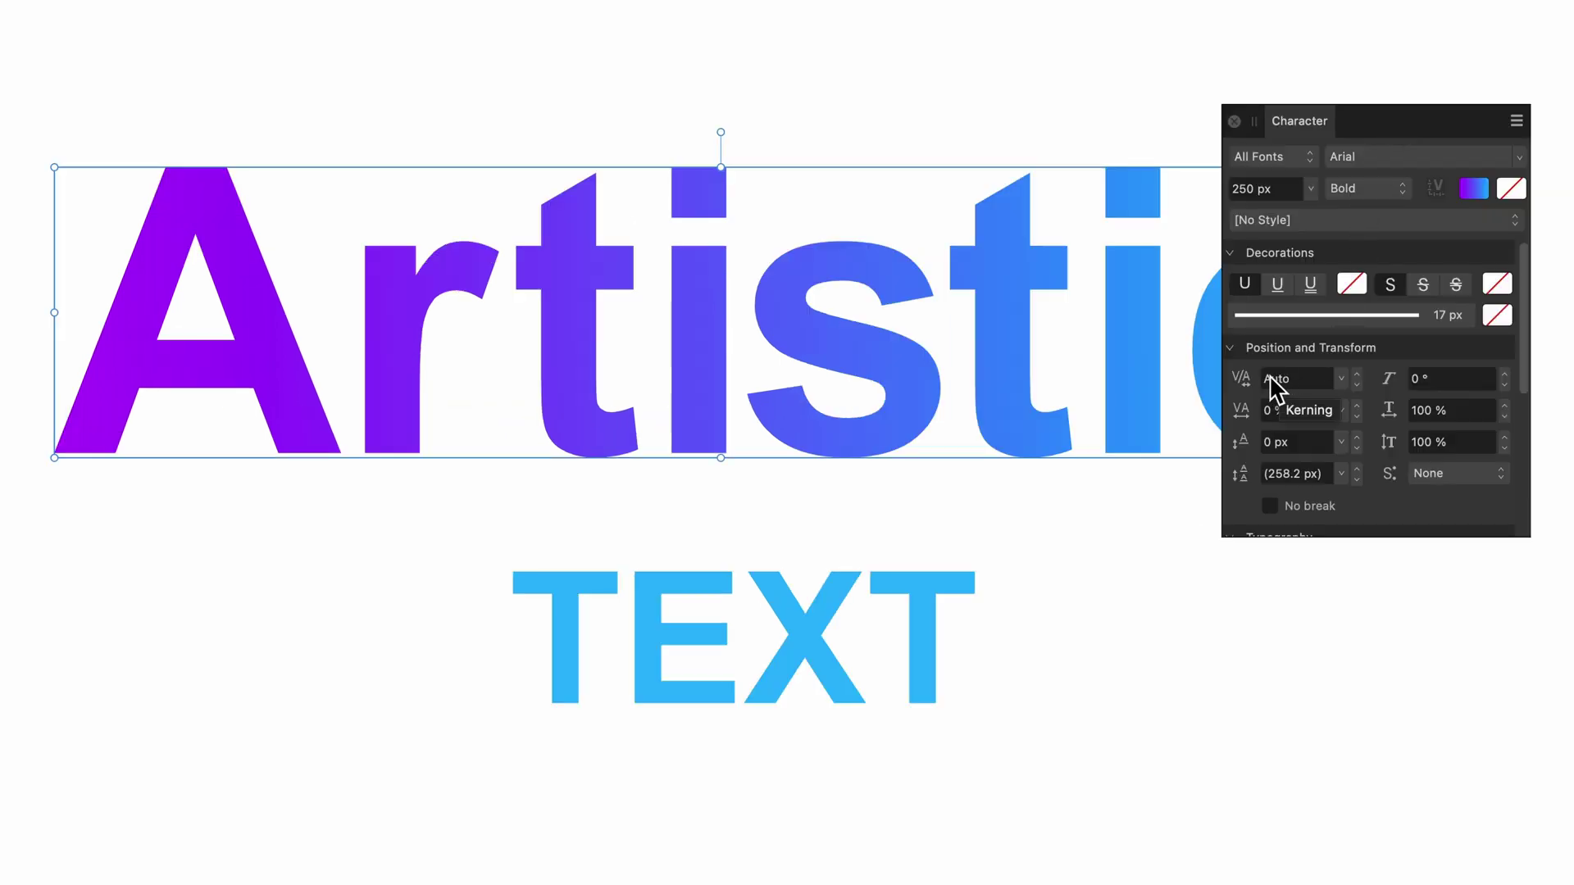
pyautogui.click(1338, 379)
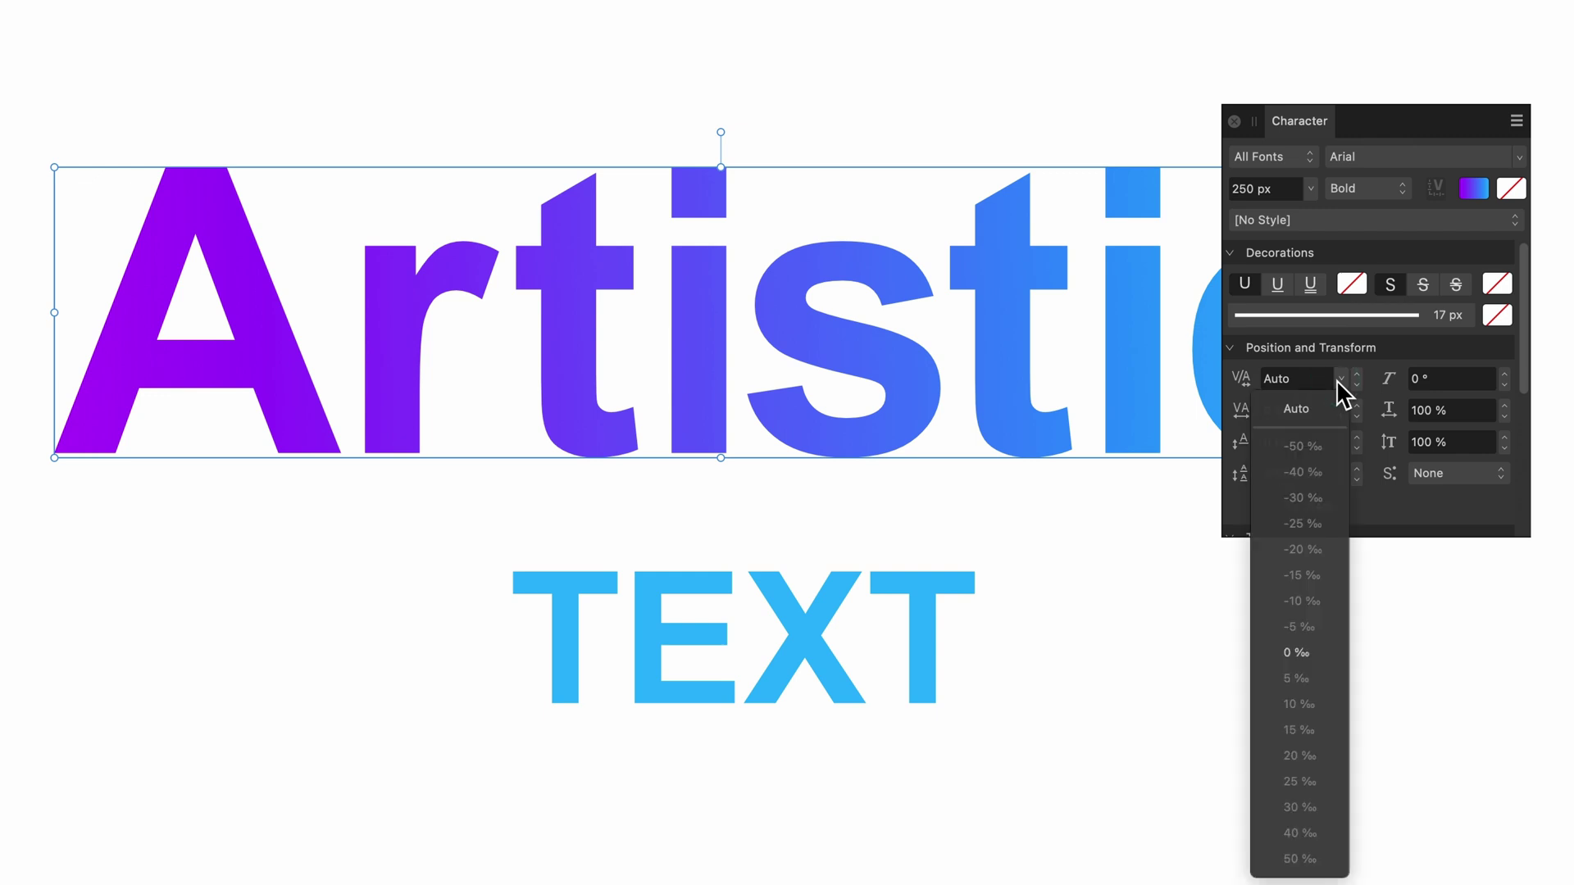
pyautogui.click(1303, 376)
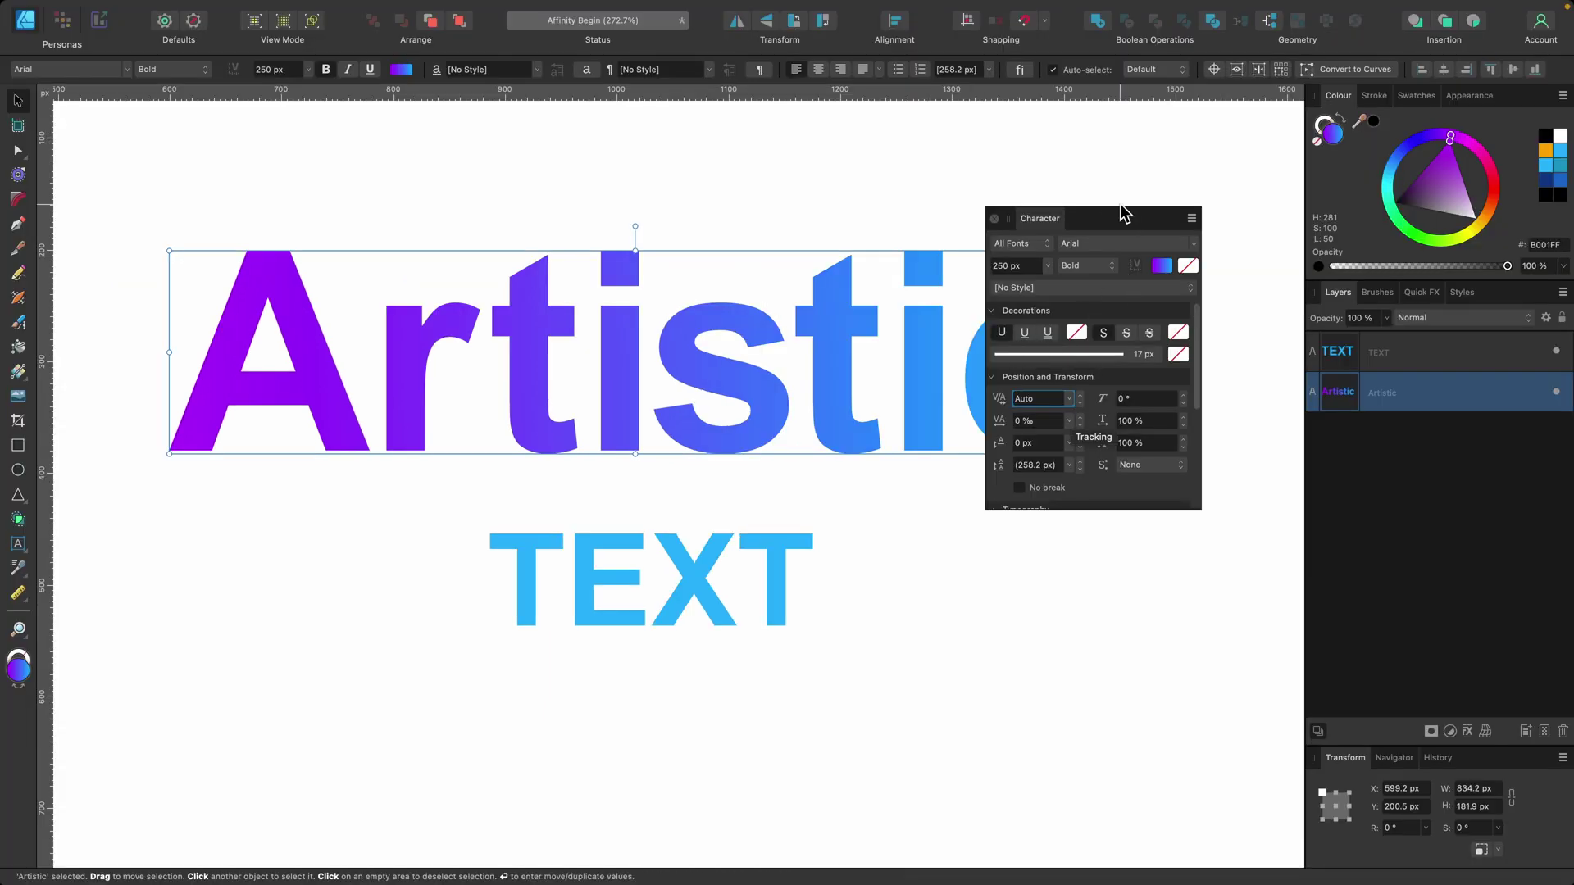
pyautogui.moveTo(1097, 219); pyautogui.dragTo(959, 311)
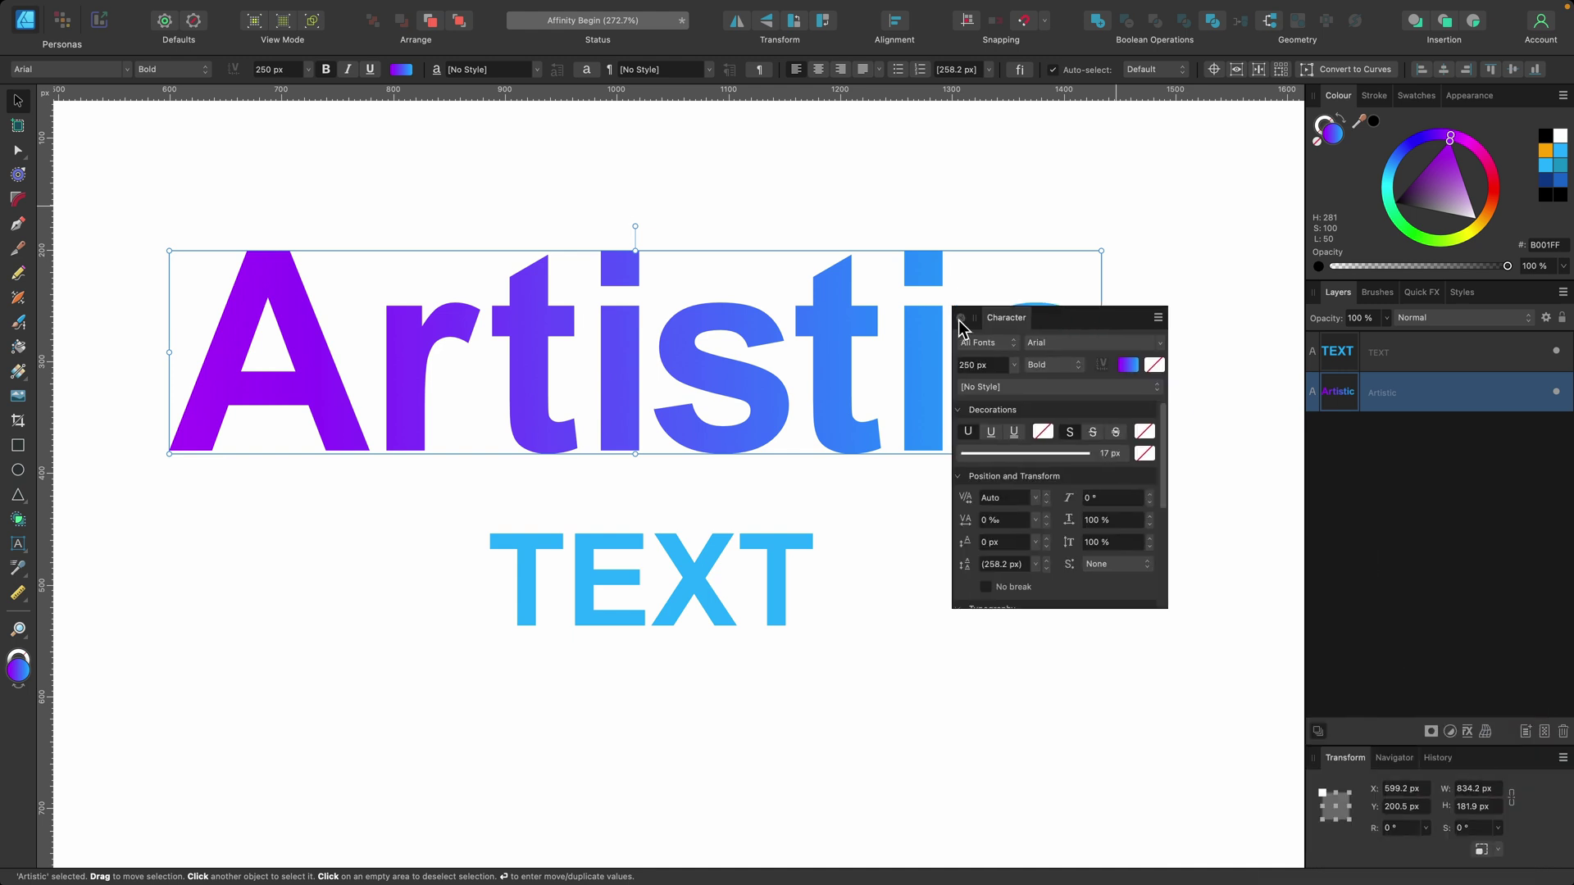
pyautogui.click(960, 318)
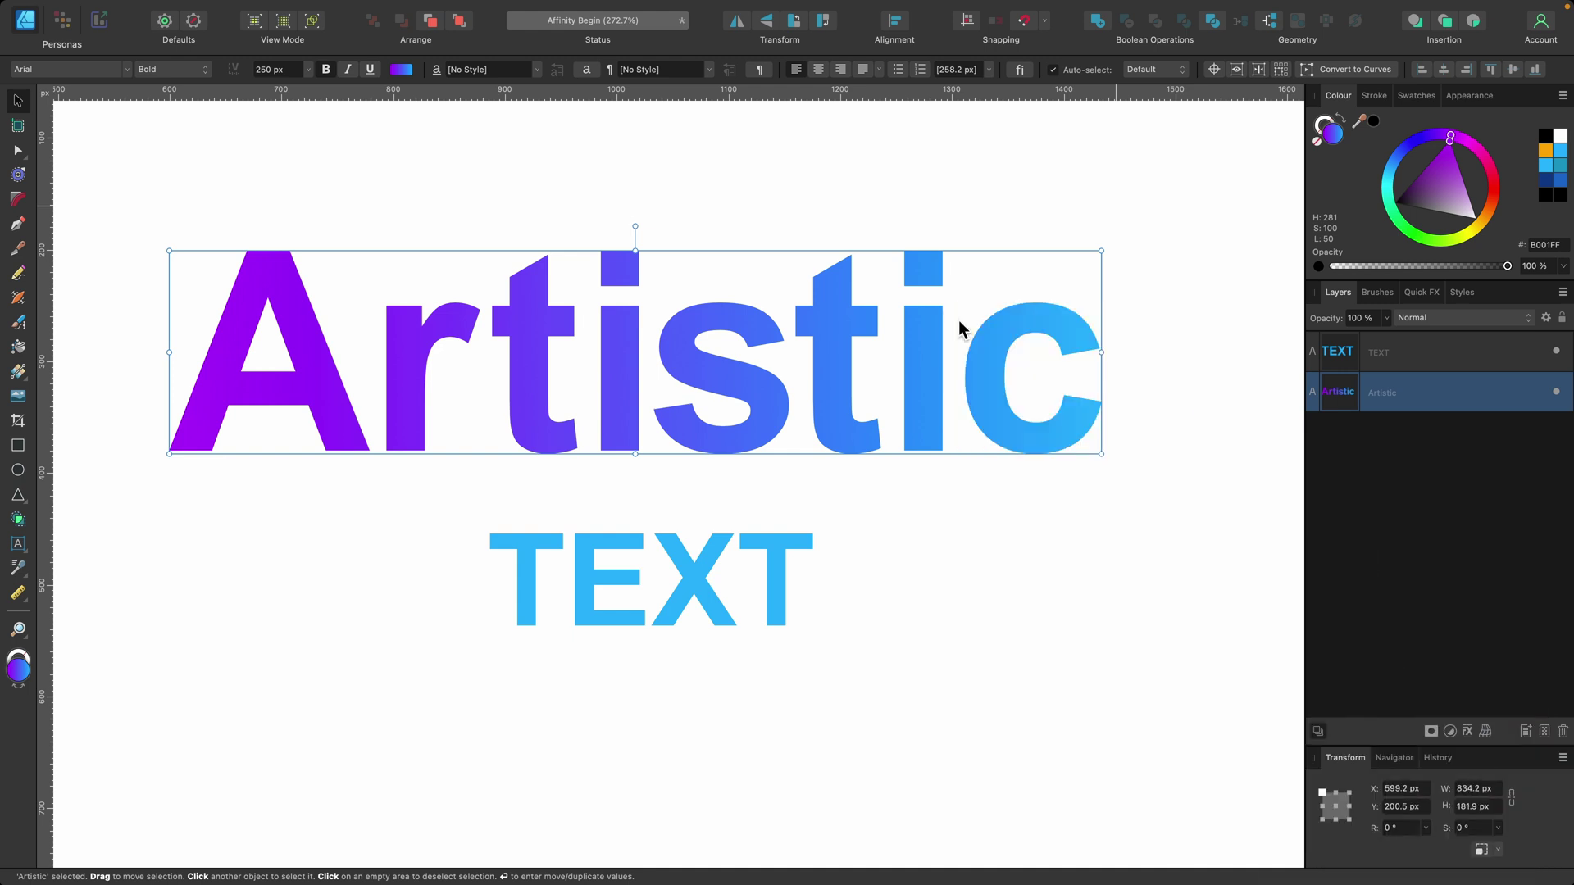
# Add a second line reading 'GRADIENT' below Artistic.
pyautogui.moveTo(795, 327)
pyautogui.mouseDown()
pyautogui.moveTo(833, 348)
pyautogui.moveTo(792, 351)
pyautogui.mouseUp()
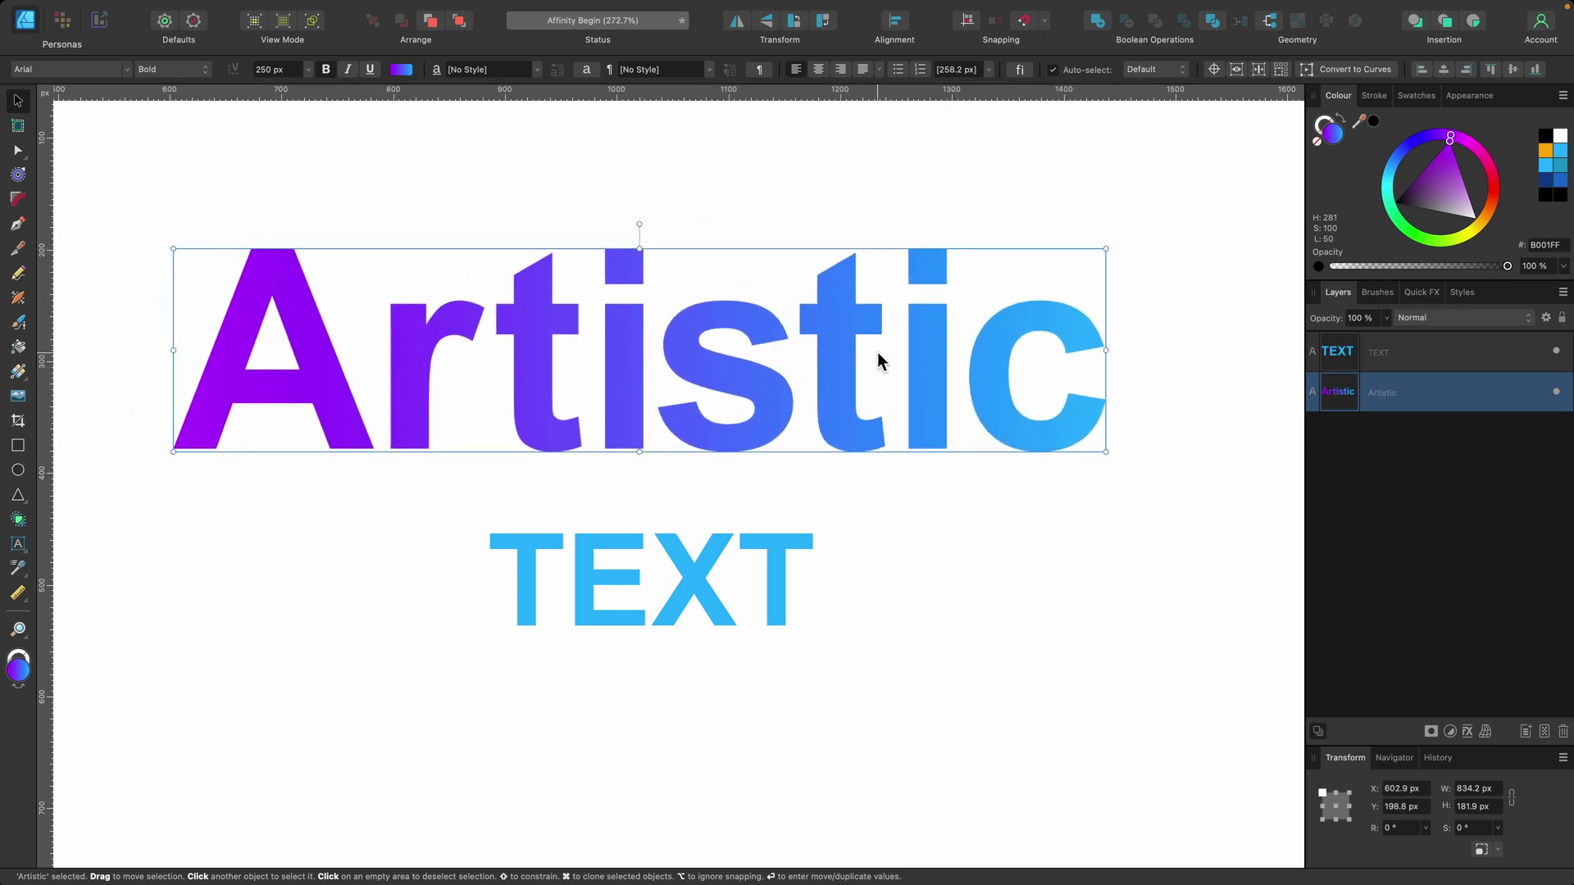
pyautogui.doubleClick(880, 360)
pyautogui.doubleClick(874, 347)
pyautogui.click(946, 375)
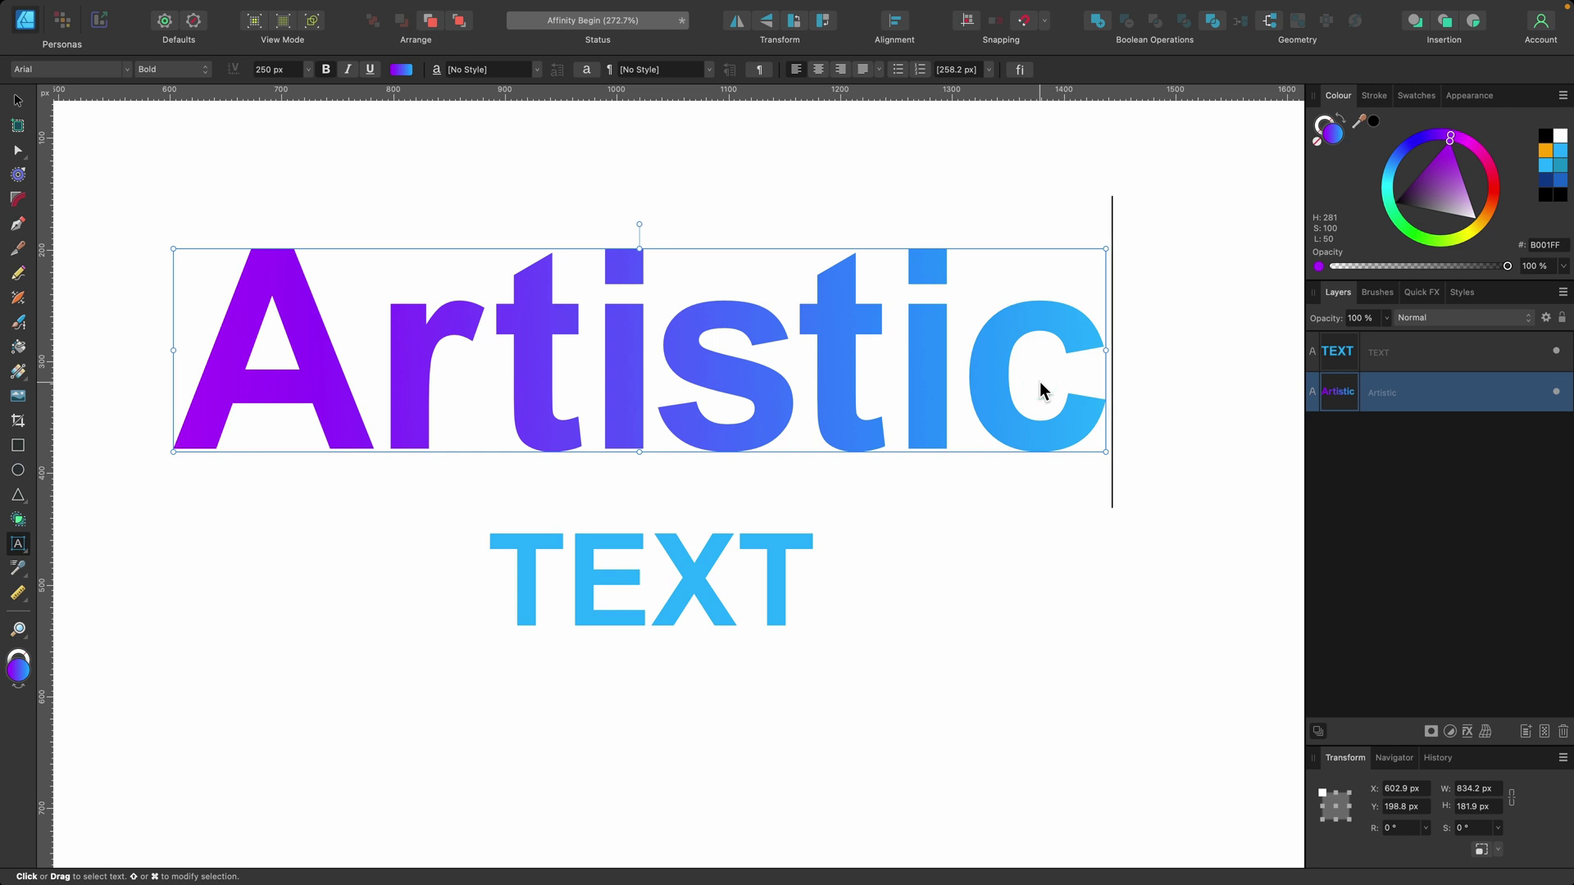
pyautogui.press('Return')
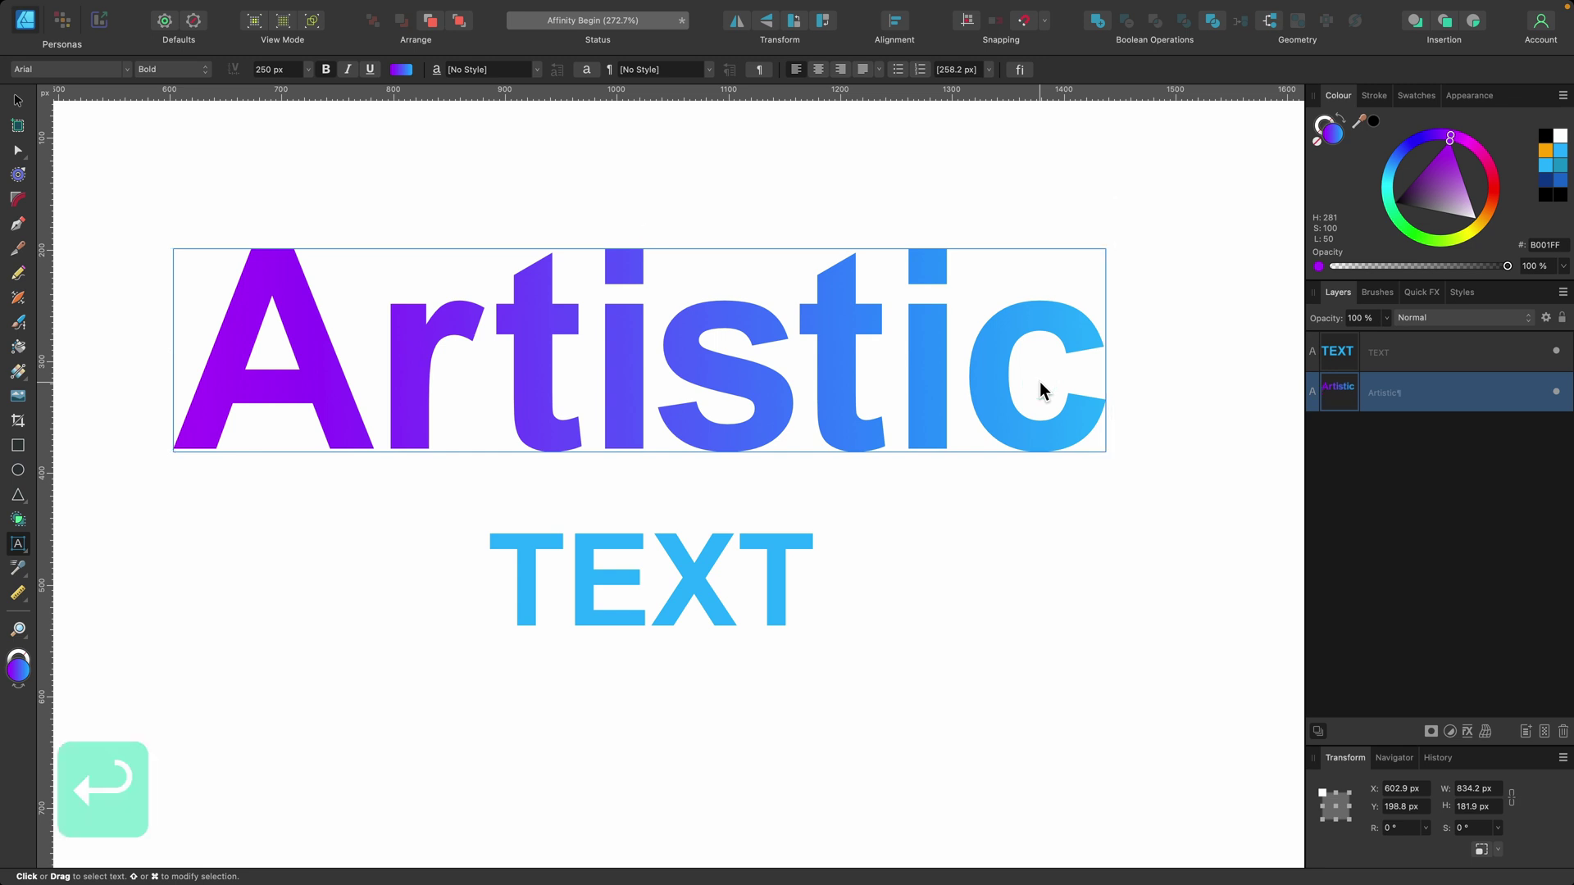
pyautogui.write('GRA')
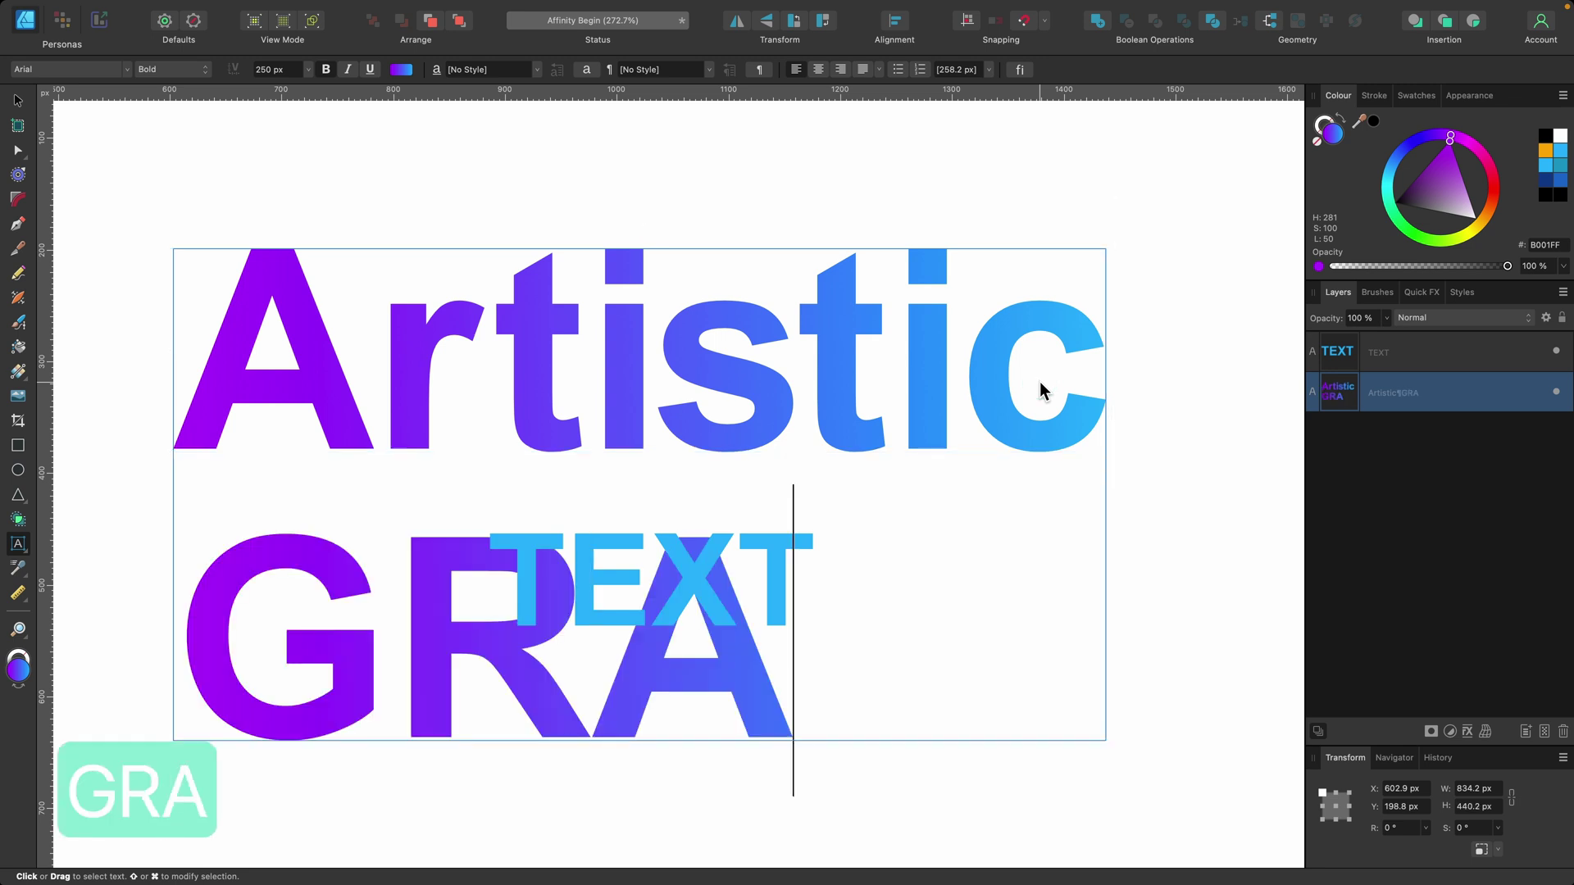
pyautogui.write('DIENRT')
pyautogui.press('BackSpace')
pyautogui.press('BackSpace')
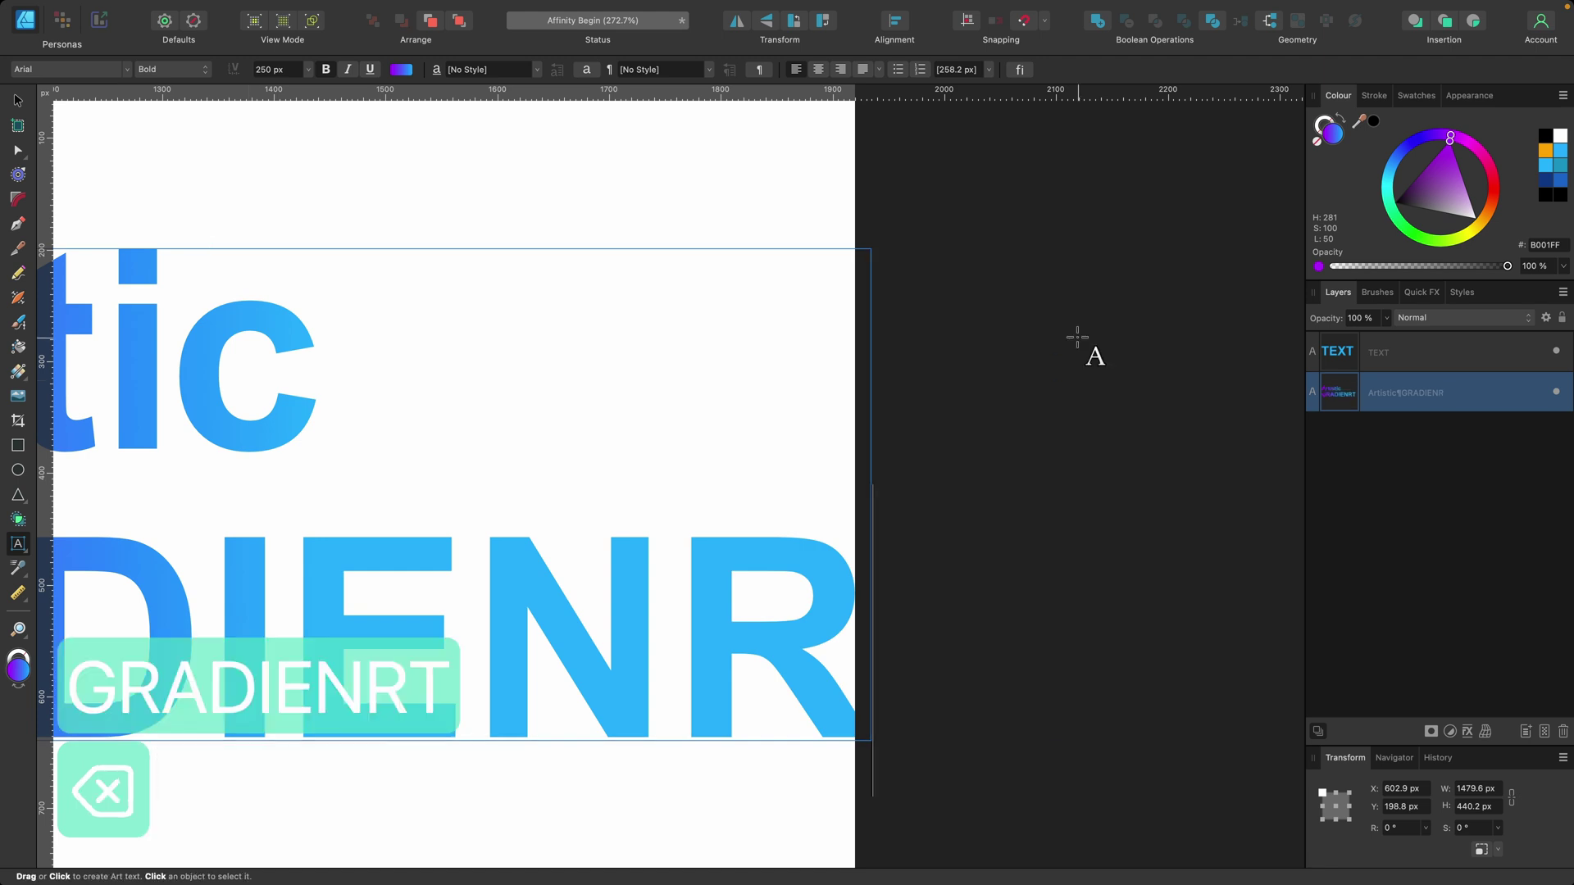
pyautogui.write('T')
pyautogui.press('Escape')
# Scale the two-line text down to 122 px (634.1 × 214.8 px).
pyautogui.press('super+0')
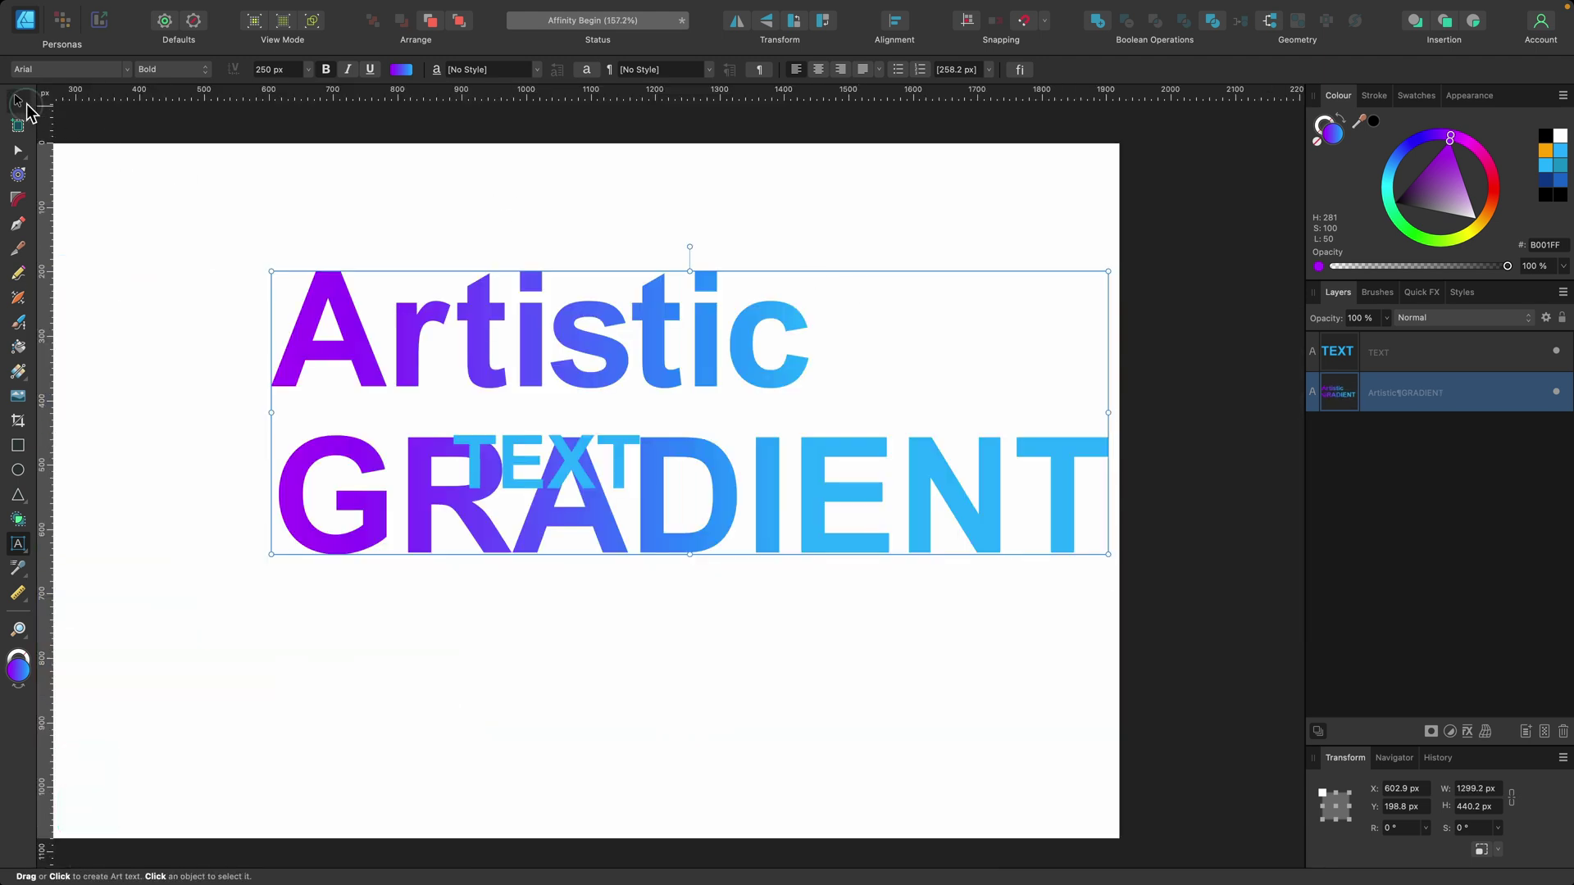
pyautogui.moveTo(1106, 547); pyautogui.dragTo(681, 414)
pyautogui.scroll(4, 524, 375)
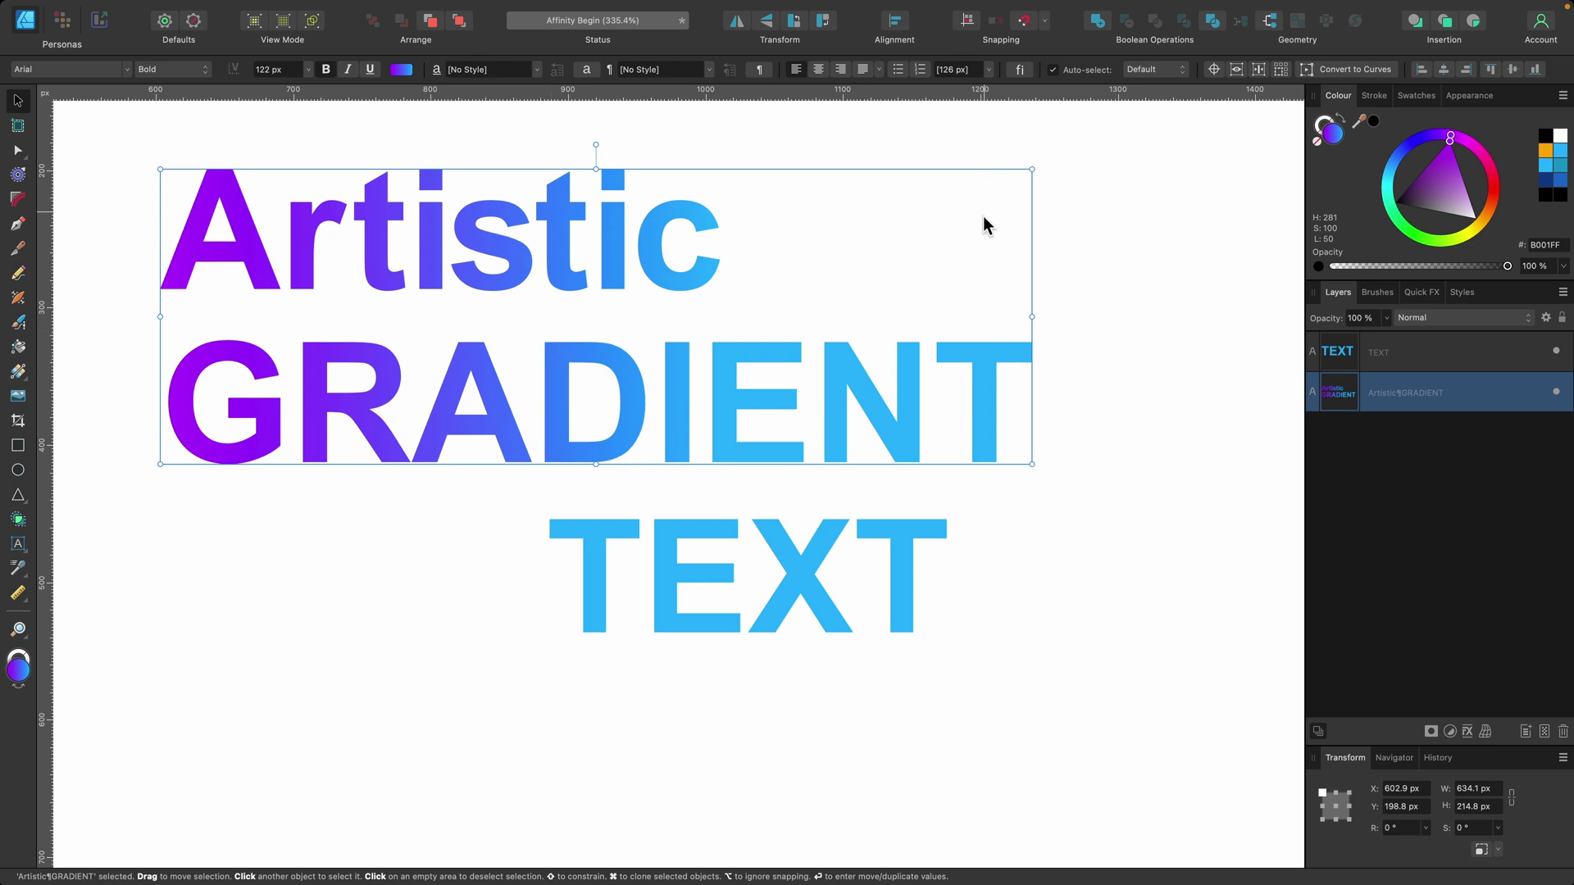
# Convert the Artistic GRADIENT text to curves with Cmd+Return.
pyautogui.rightClick(967, 336)
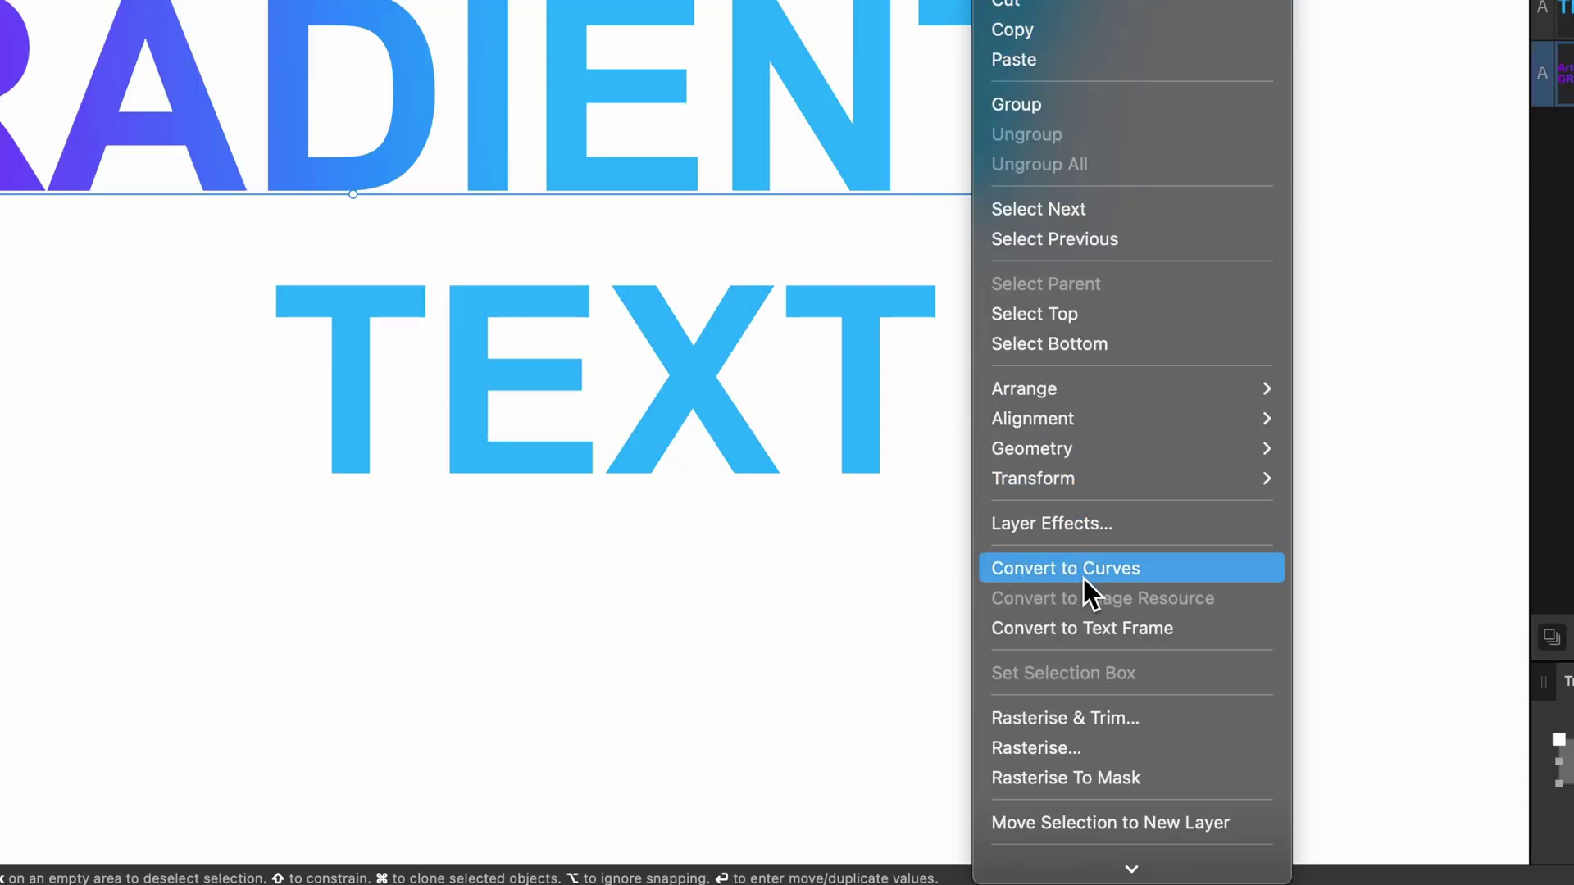
pyautogui.click(752, 62)
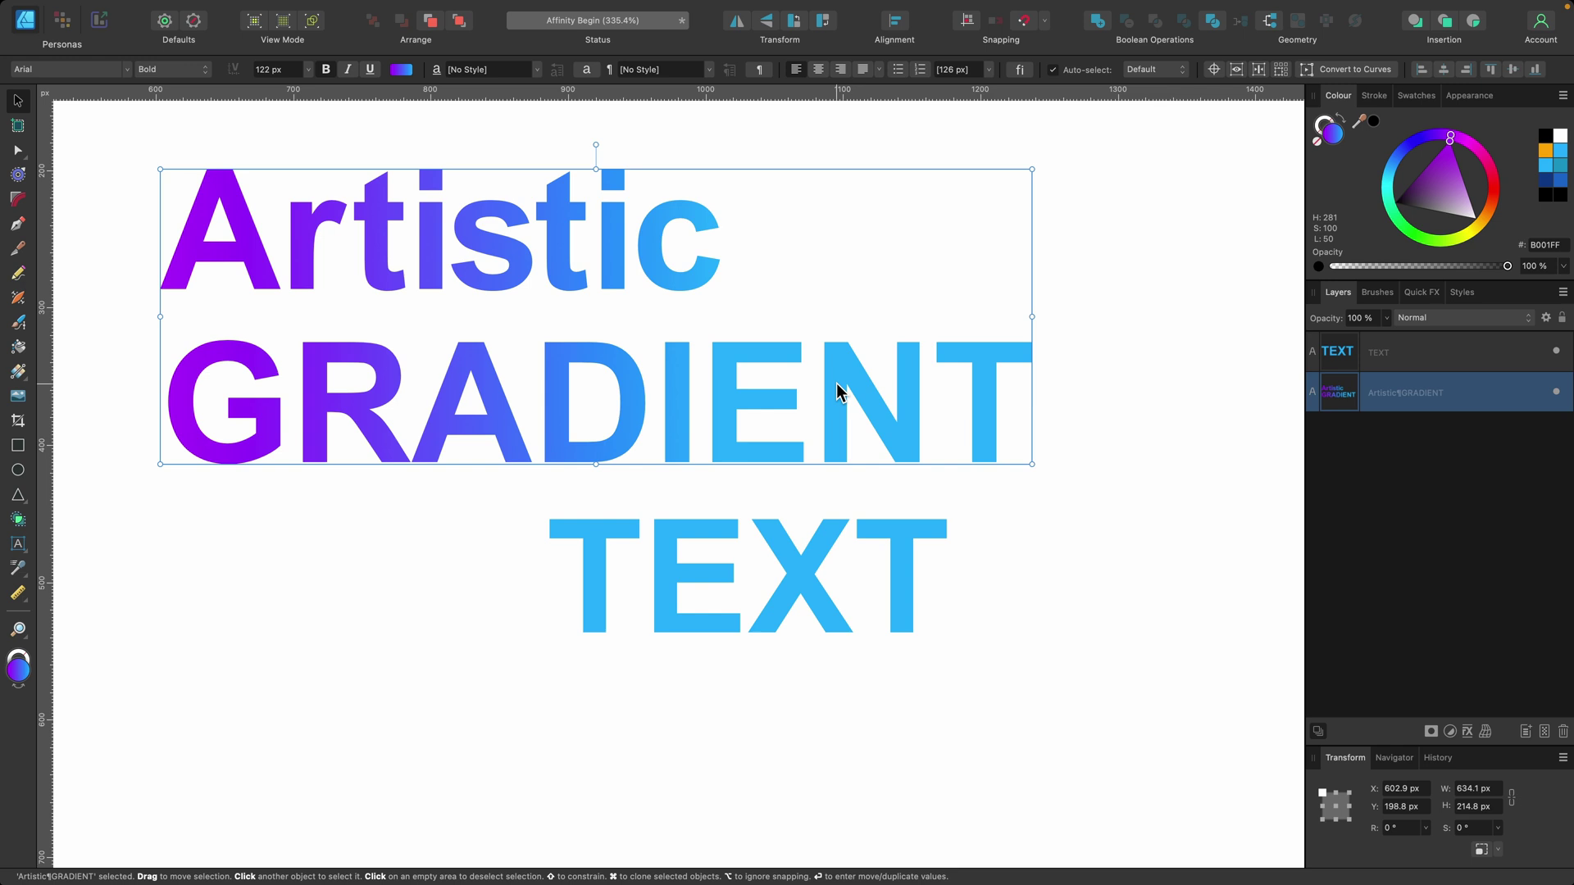
pyautogui.press('super+Return')
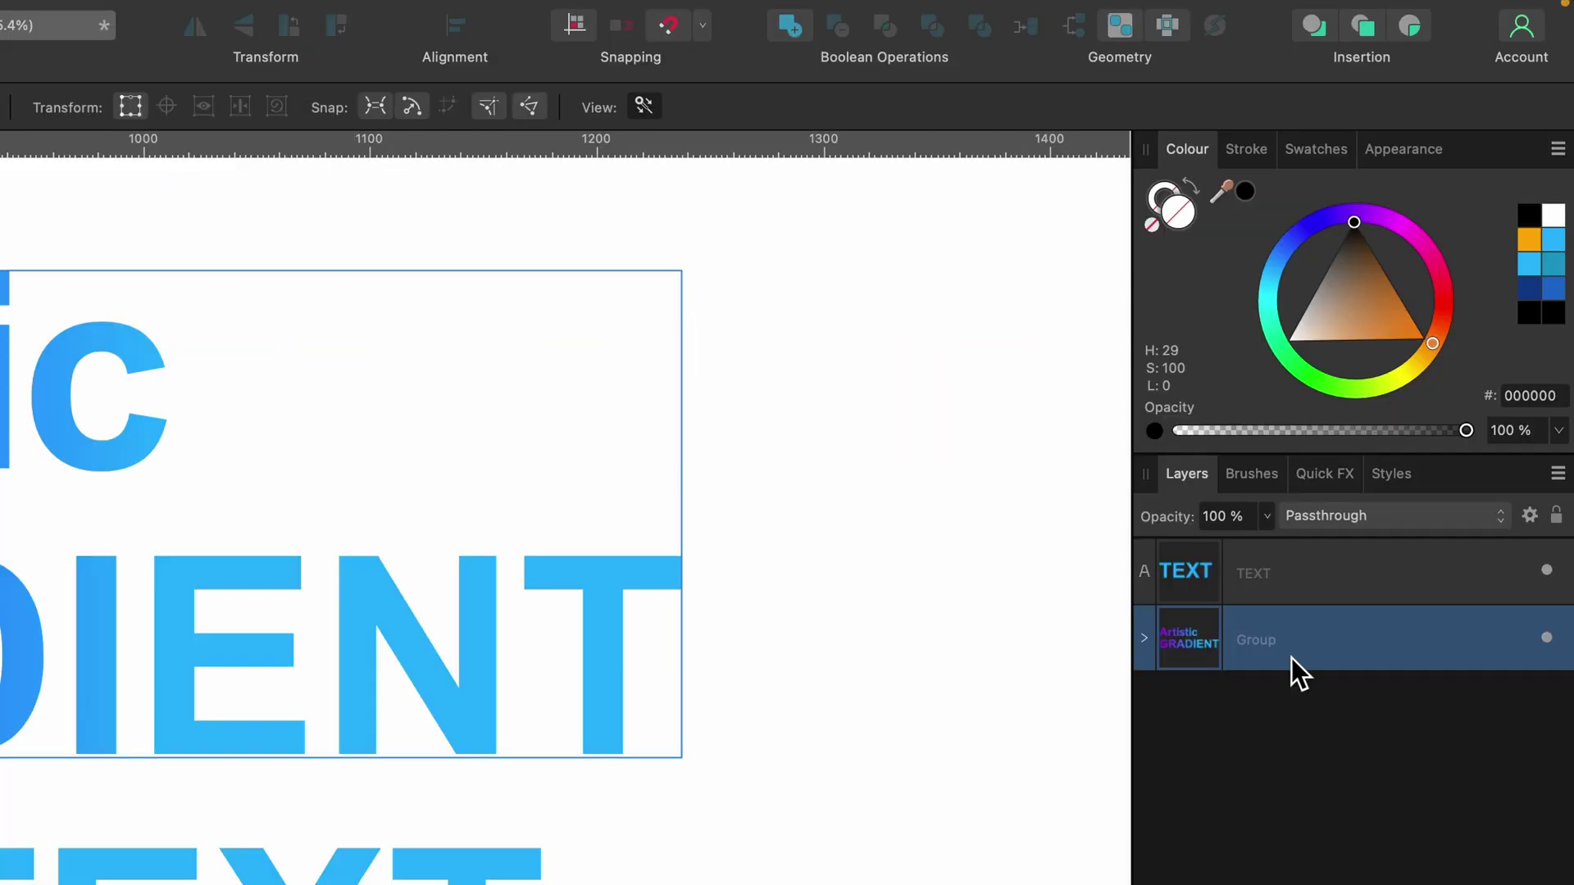
# Delete the separate TEXT layer and expand the group to show the letter shapes.
pyautogui.click(1266, 579)
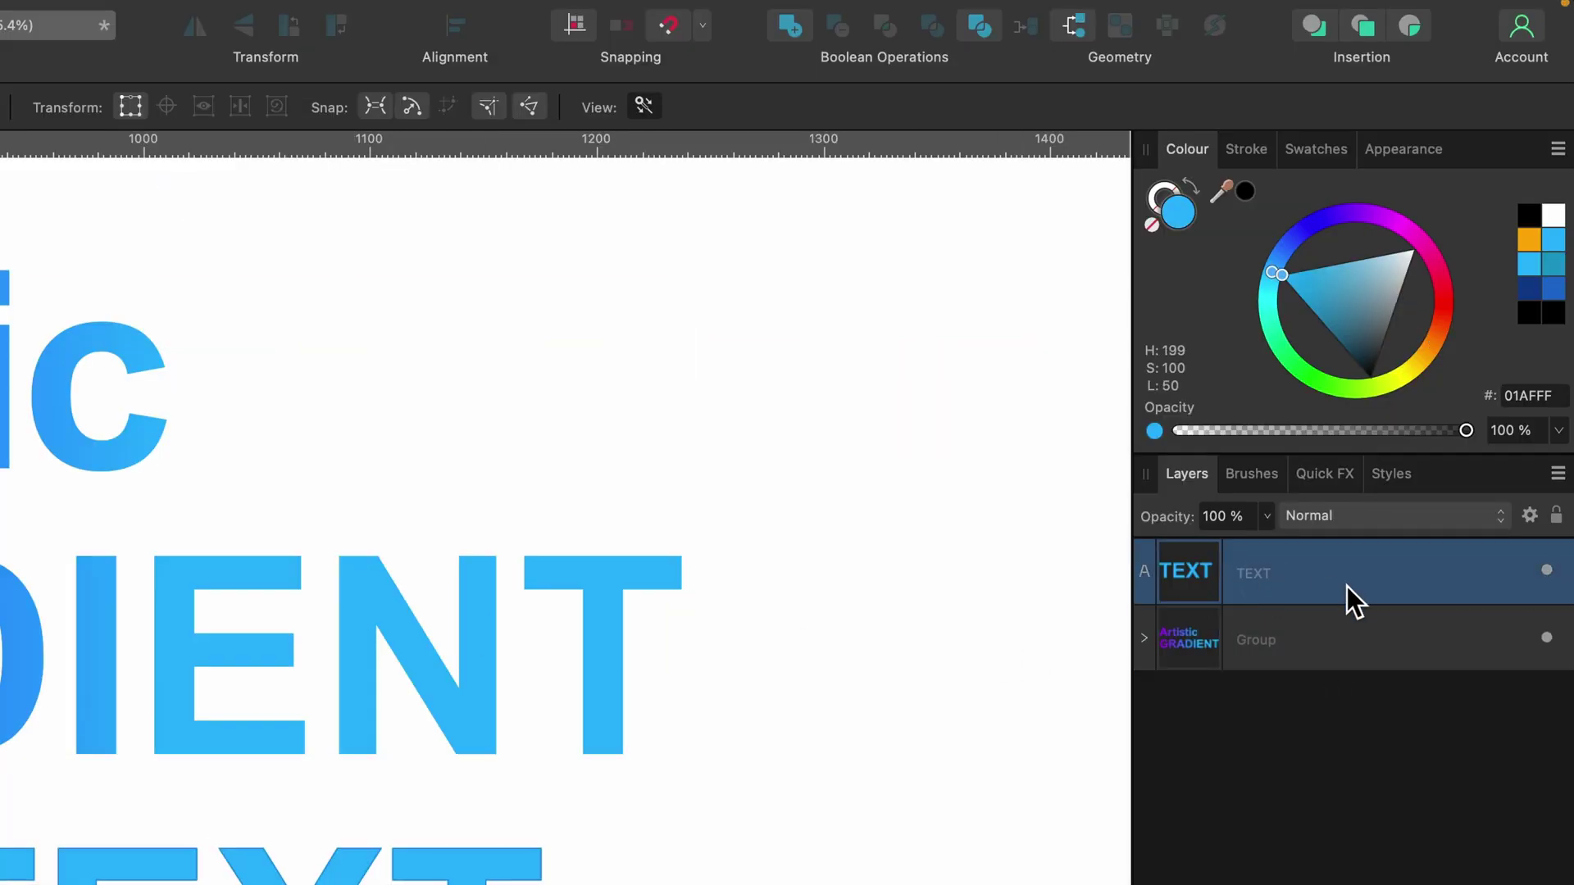
pyautogui.press('Delete')
pyautogui.scroll(2, 861, 650)
pyautogui.hscroll(-2, 861, 650)
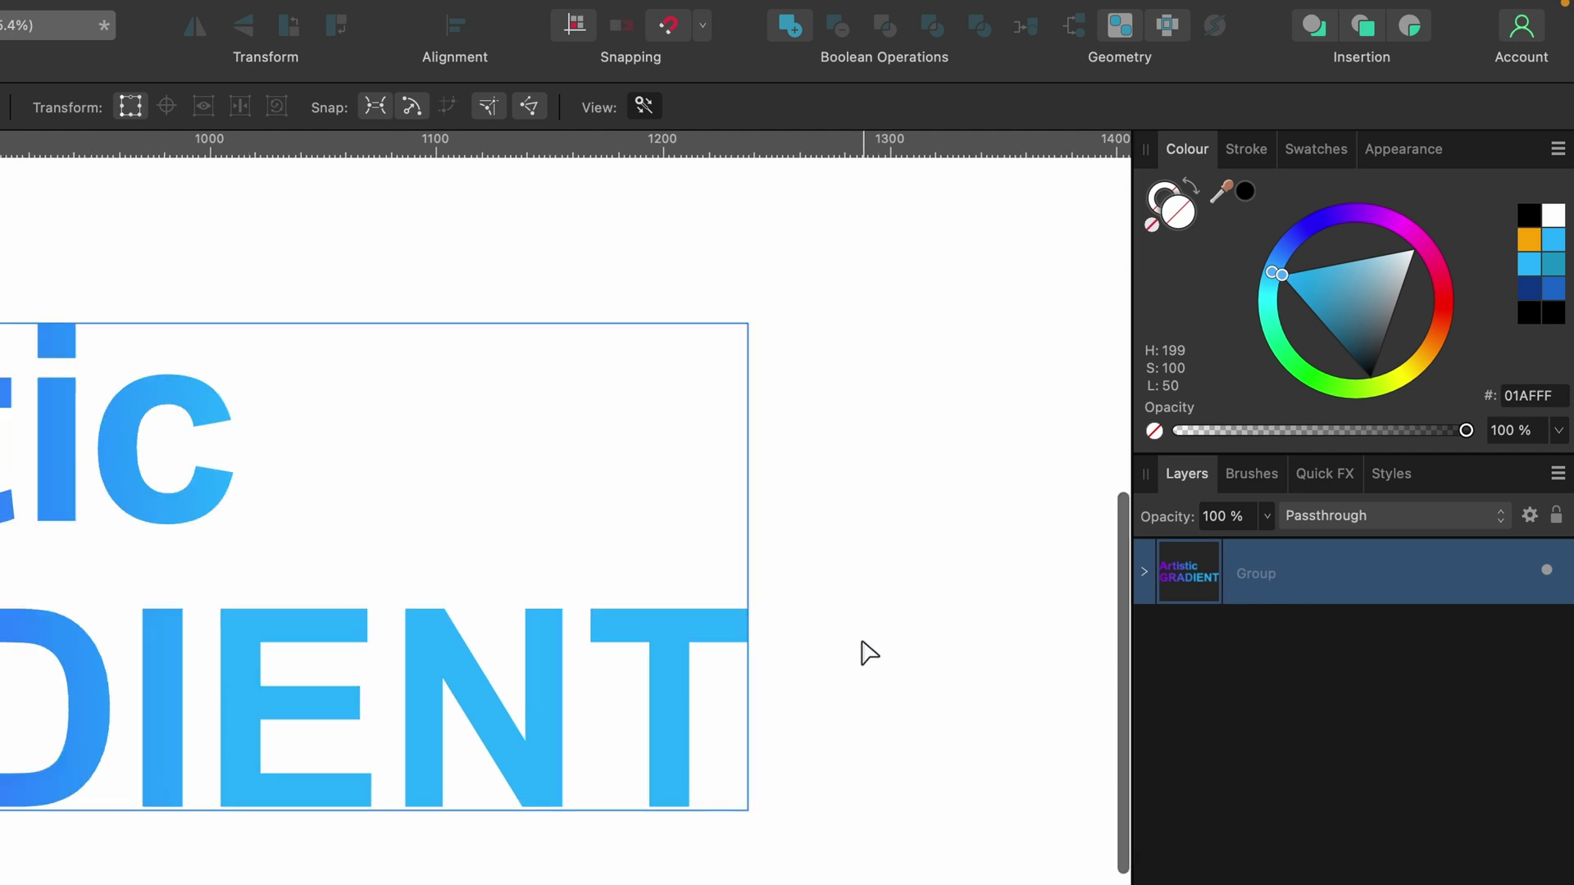
pyautogui.click(1143, 572)
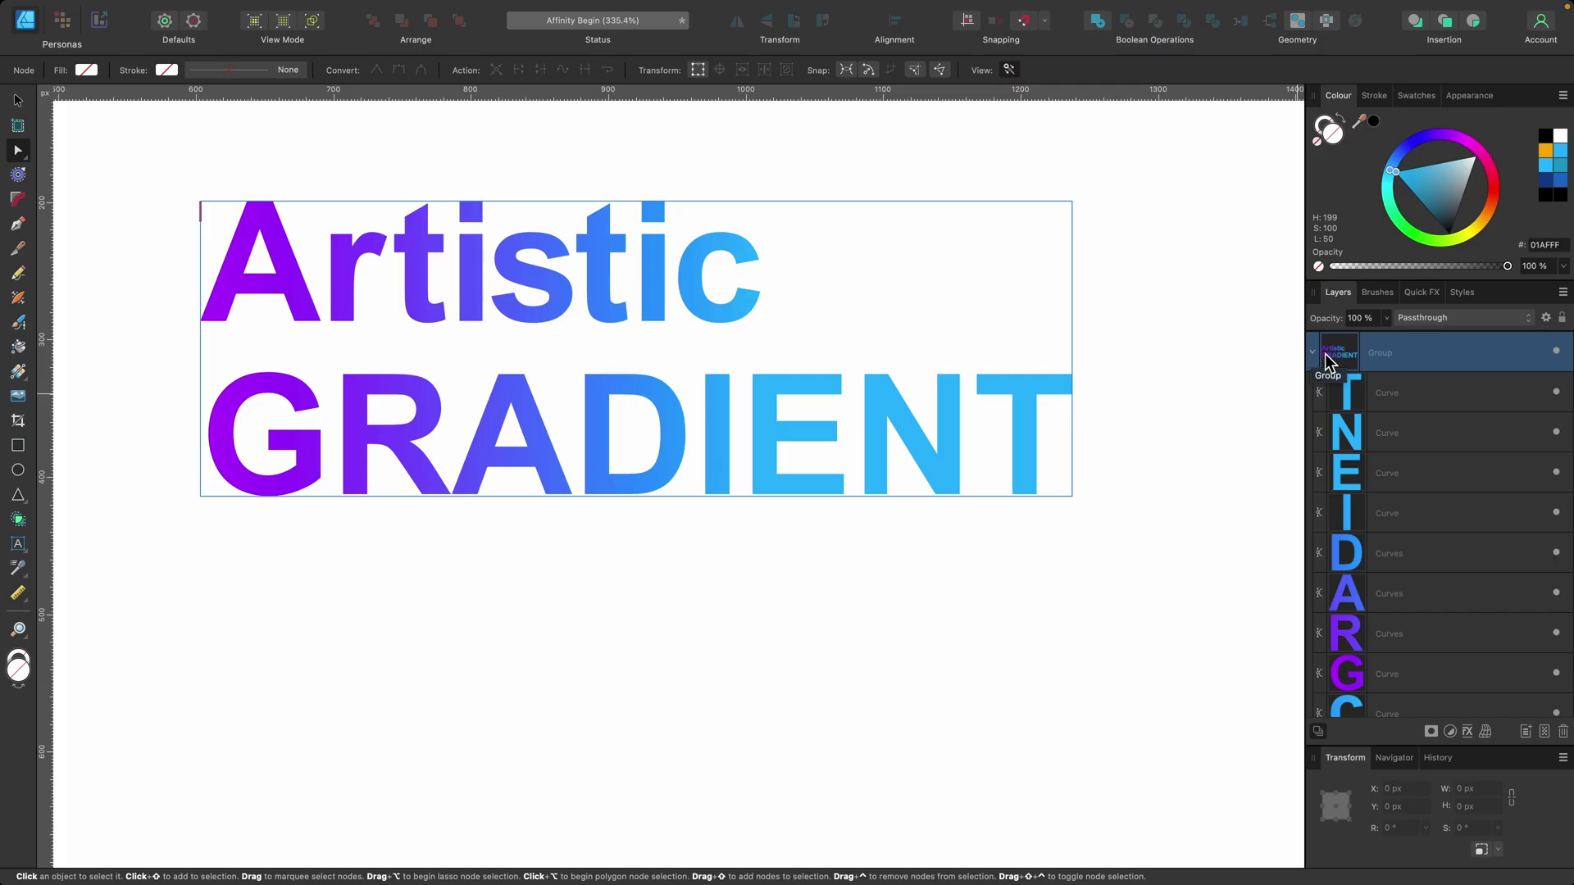
# Enlarge the D upward and to the right so it stands taller than the other letters.
pyautogui.click(1411, 389)
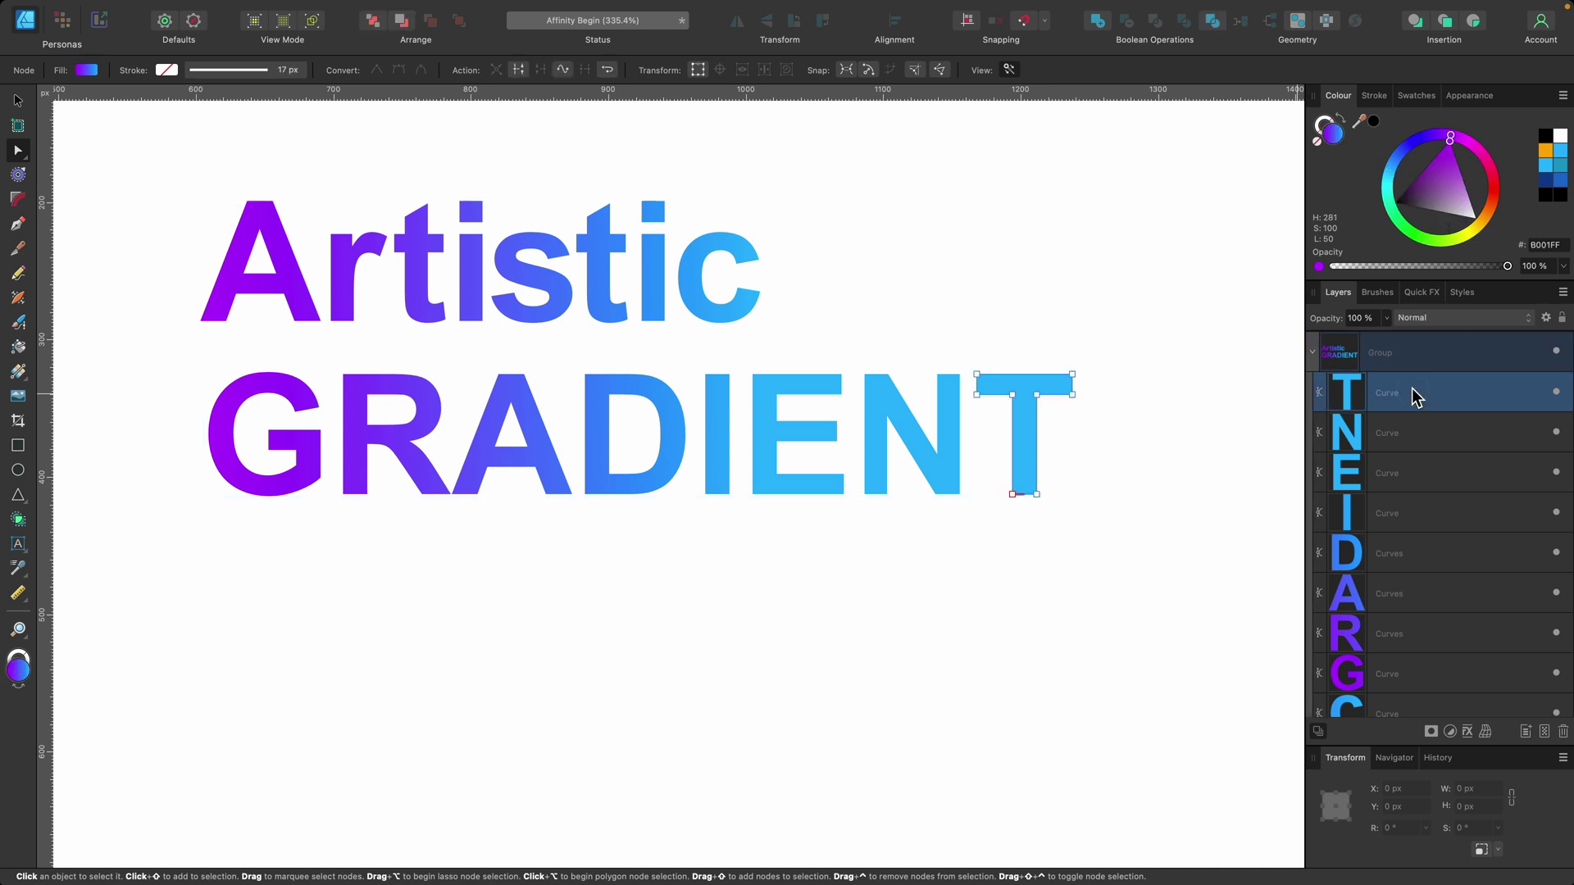
pyautogui.press('v')
pyautogui.press('super+z')
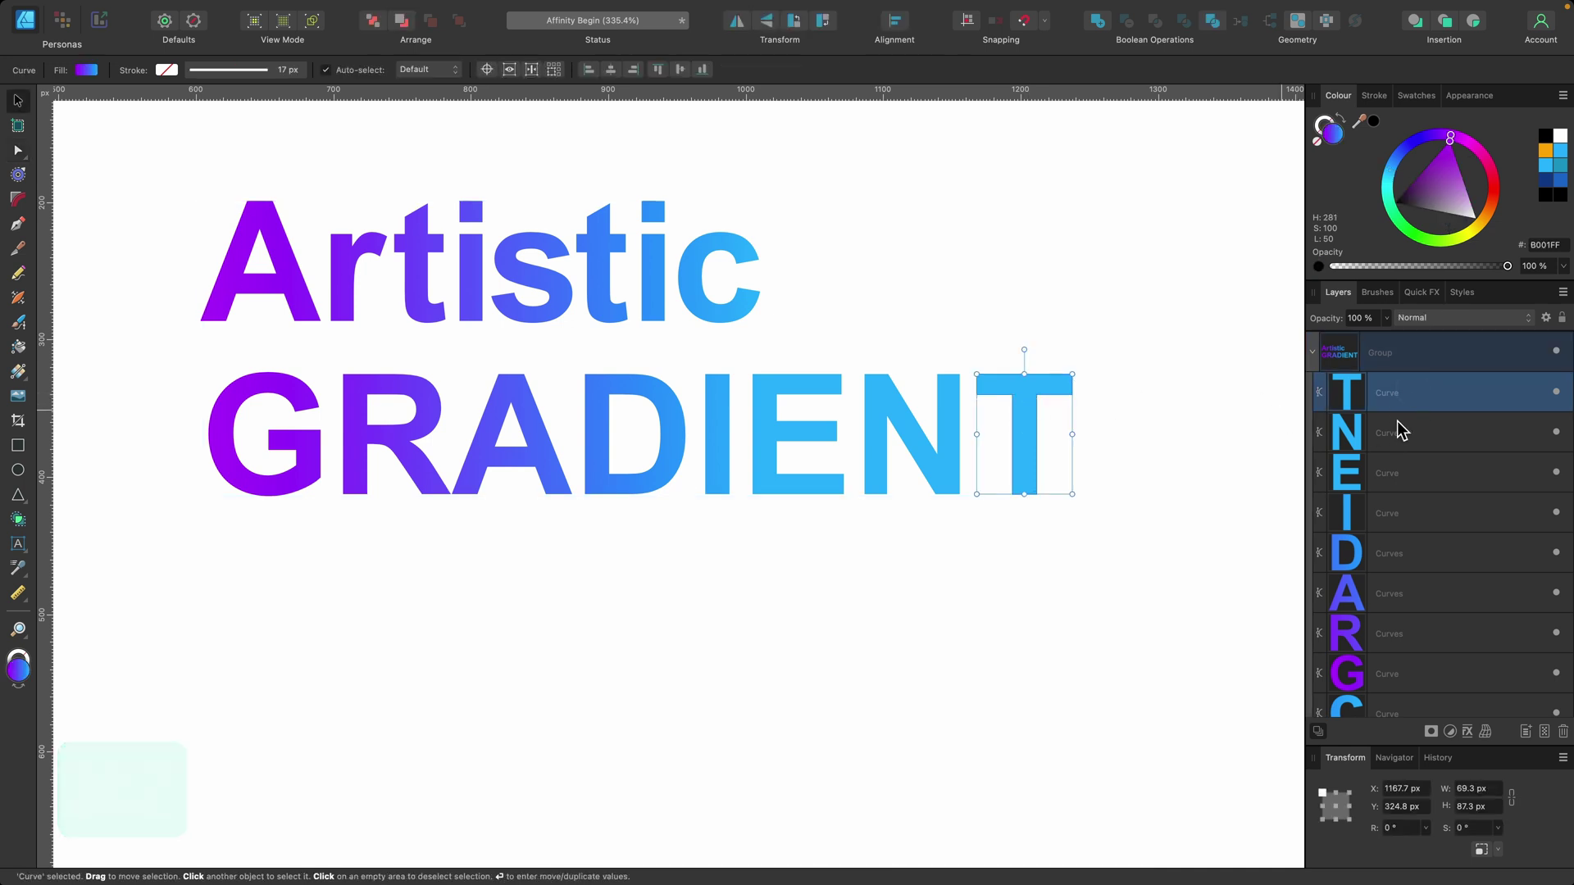
pyautogui.click(1393, 553)
pyautogui.scroll(2, 642, 371)
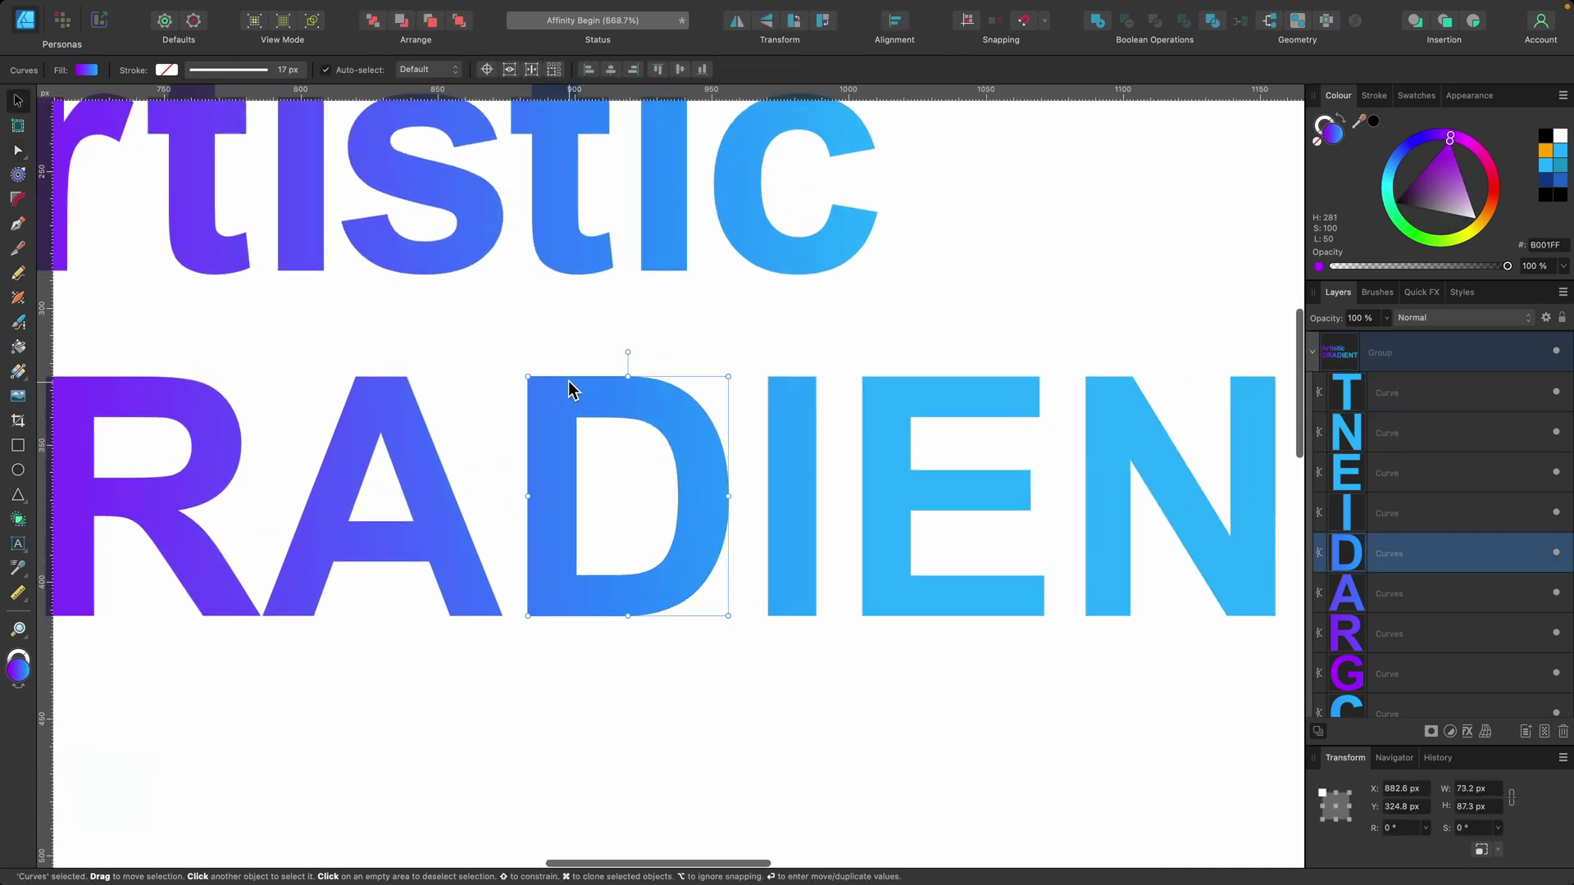
pyautogui.moveTo(728, 376); pyautogui.dragTo(782, 312)
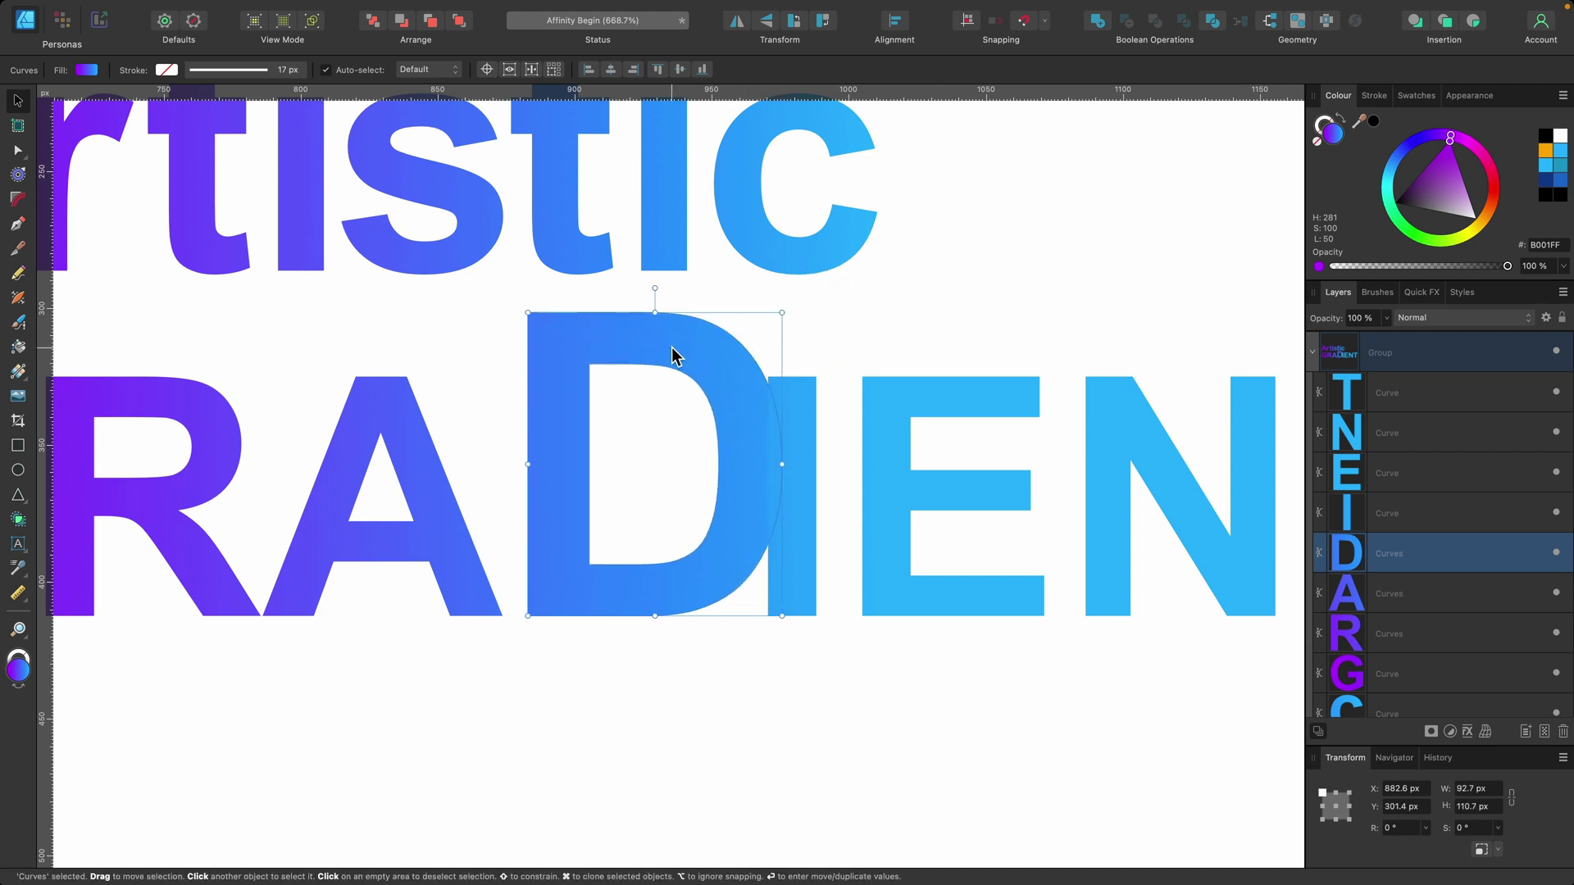
# Make the D angular by deleting its right-side bowl nodes and inner bottom node, then select the T's top nodes.
pyautogui.click(18, 151)
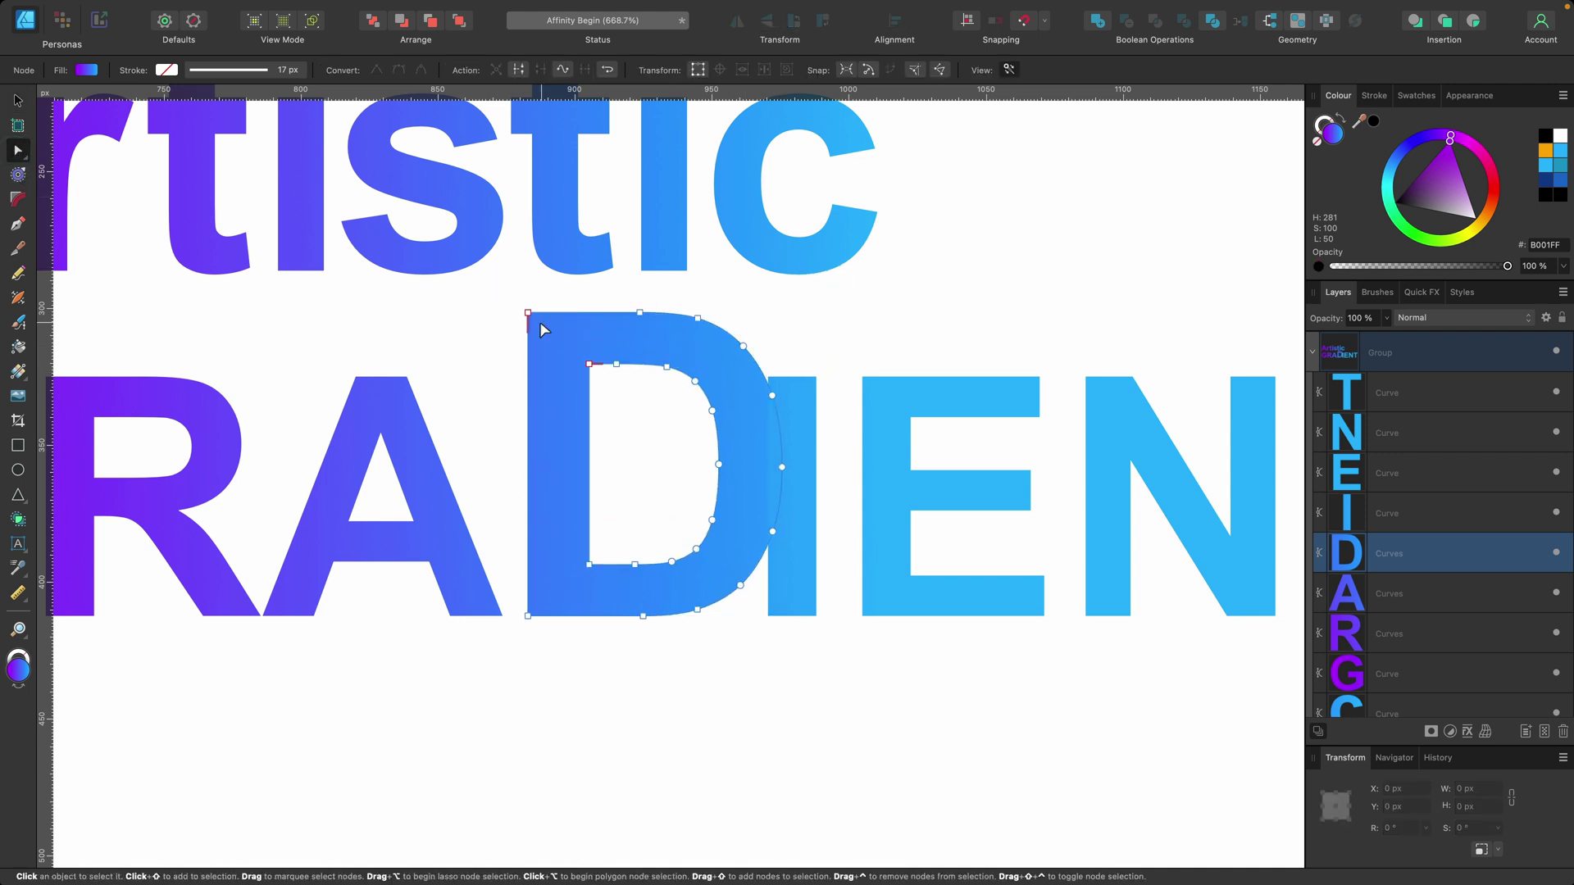
pyautogui.moveTo(826, 626); pyautogui.dragTo(668, 302)
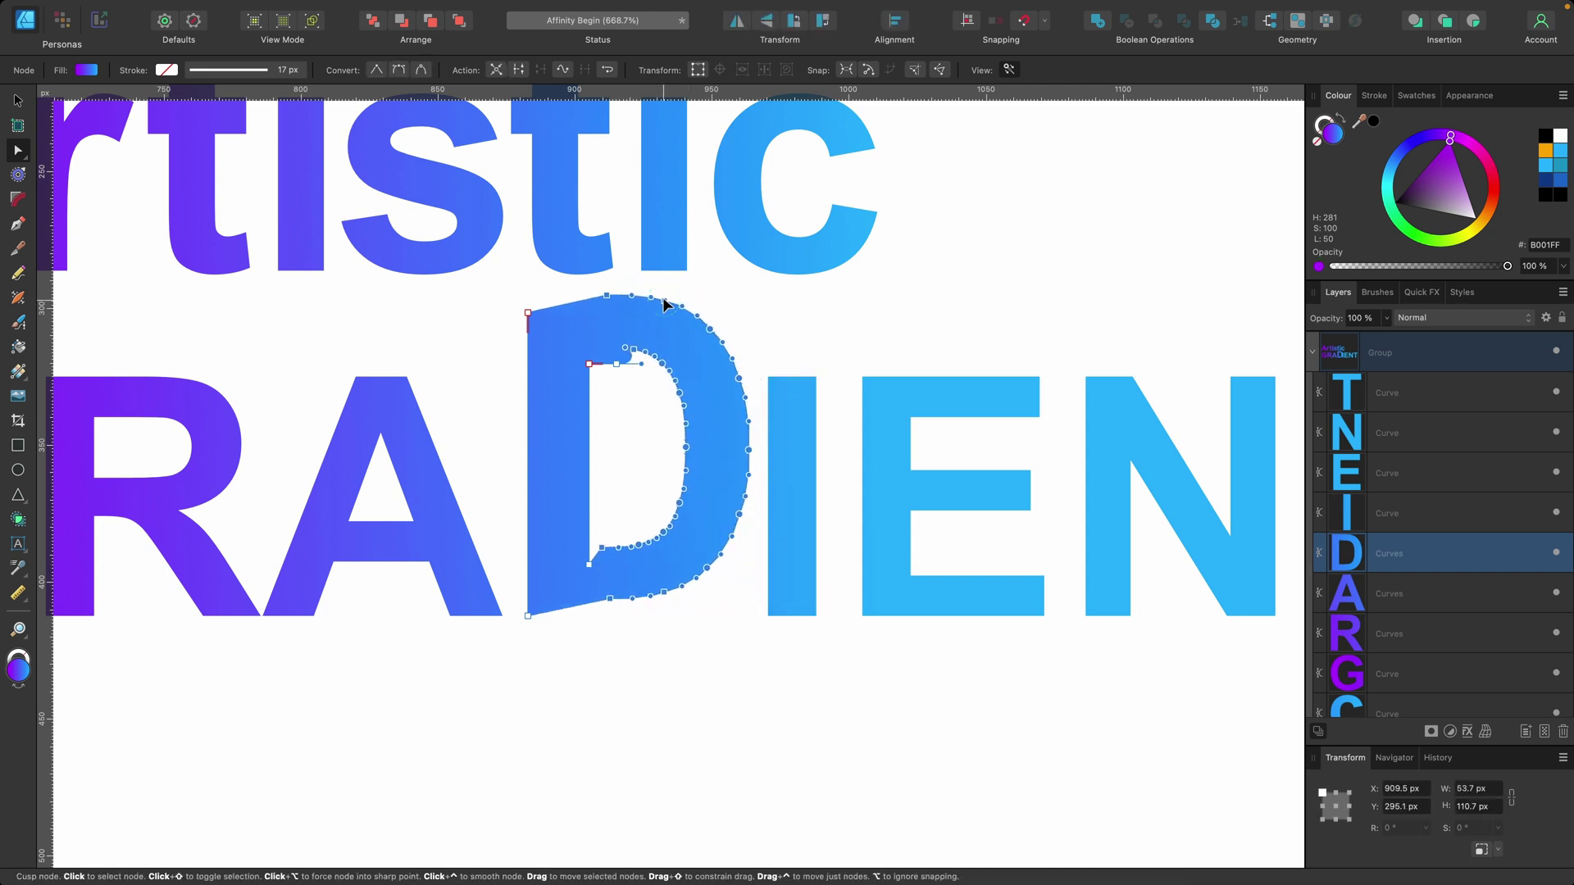
pyautogui.press('BackSpace')
pyautogui.click(602, 547)
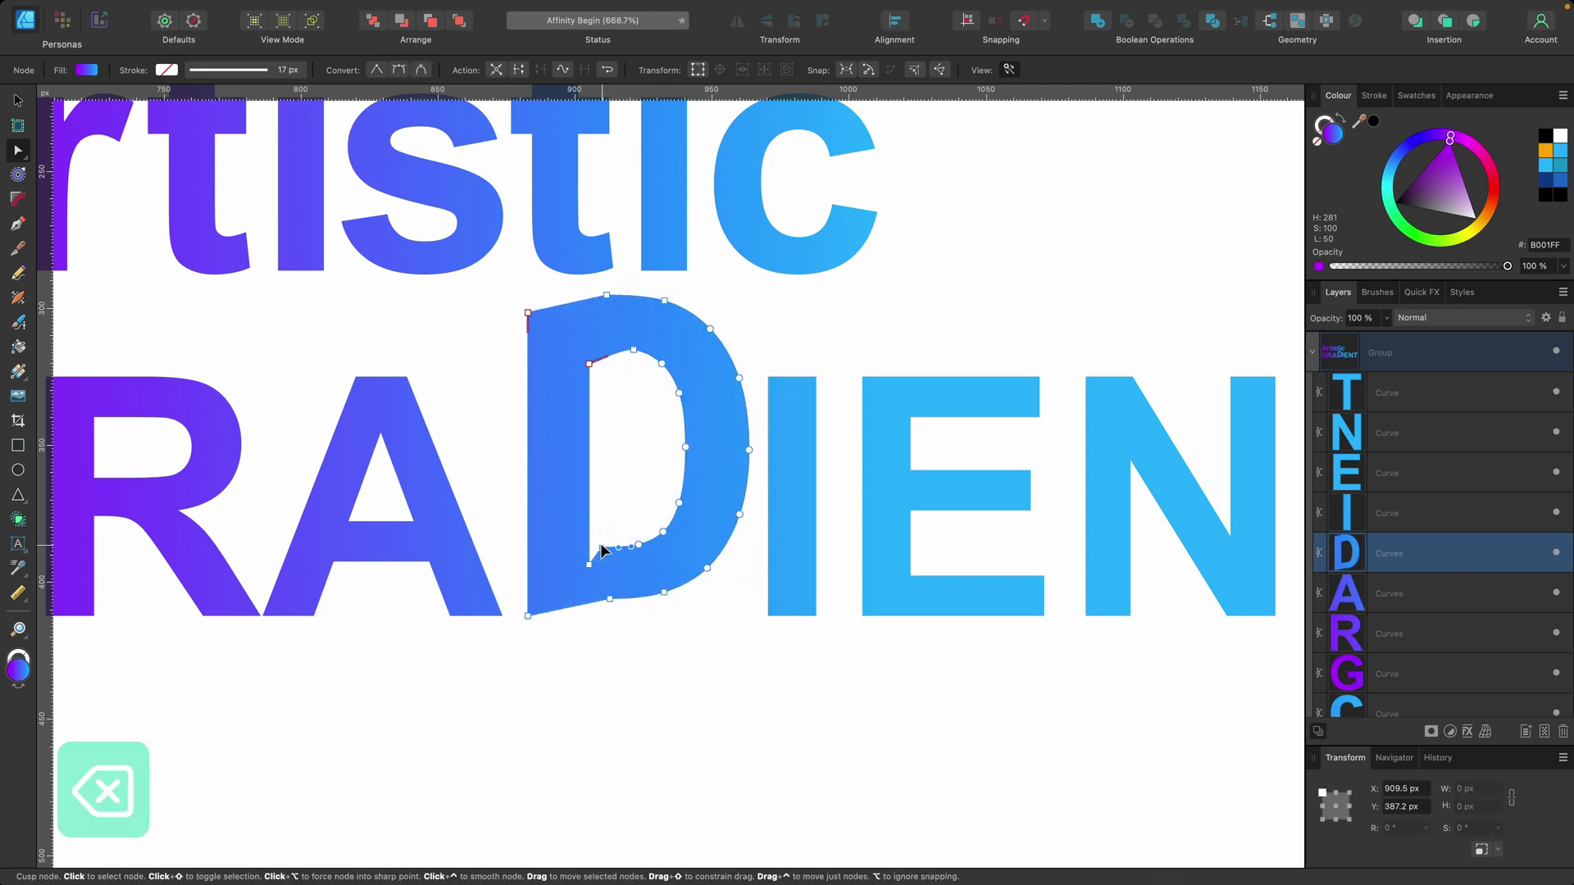
pyautogui.press('BackSpace')
pyautogui.press('super+0')
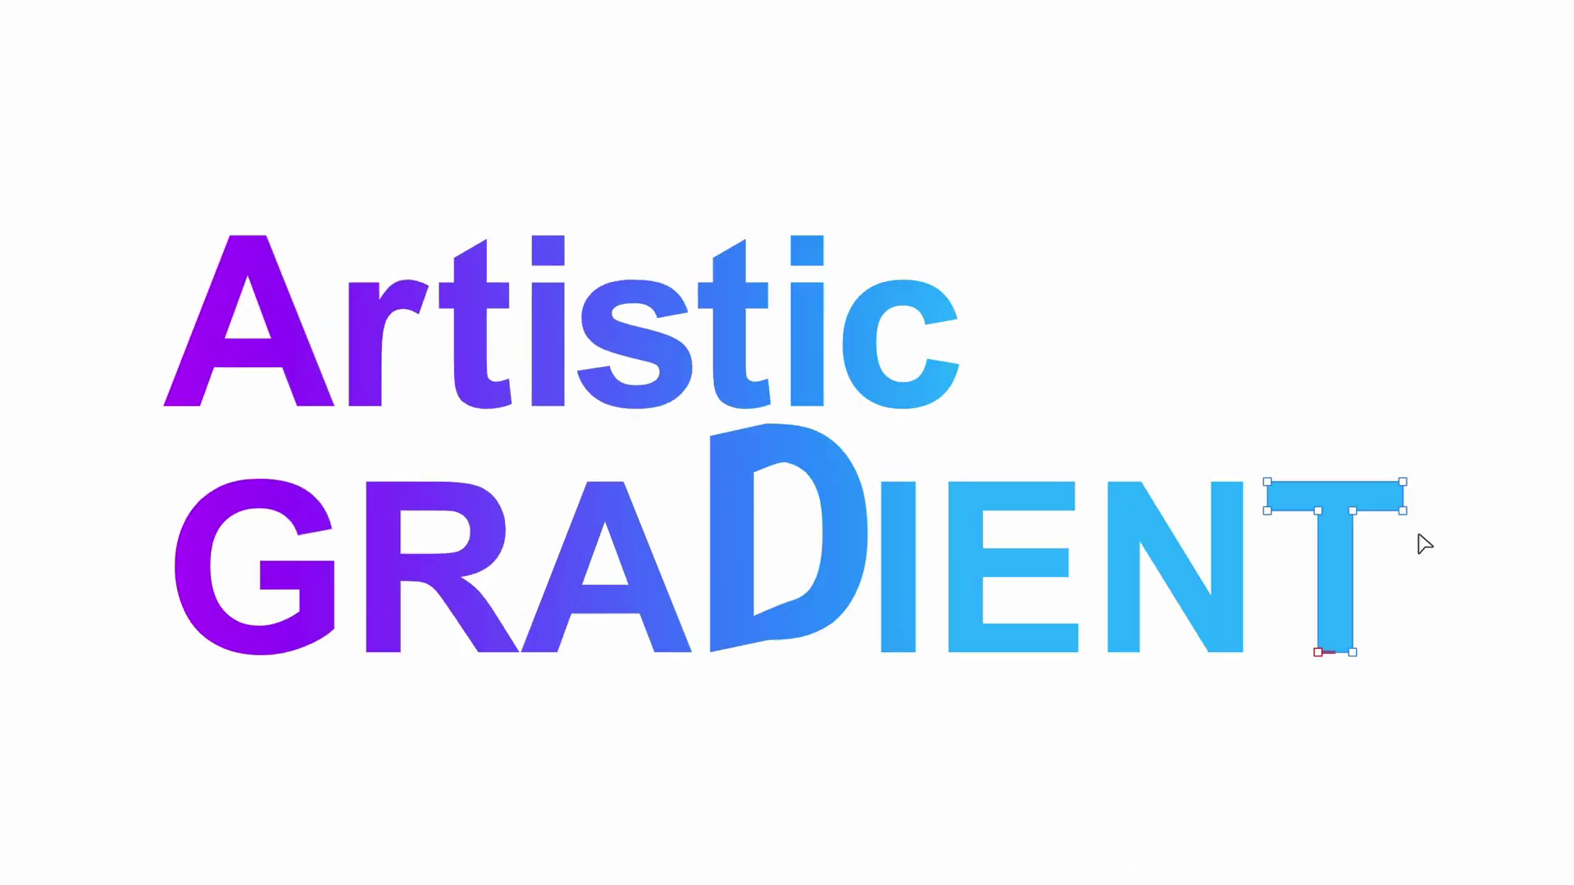
pyautogui.moveTo(1439, 556); pyautogui.dragTo(1222, 422)
# Raise the T's crossbar well above the text and stretch its left end across Artistic.
pyautogui.moveTo(1268, 485); pyautogui.dragTo(187, 190)
pyautogui.click(1305, 144)
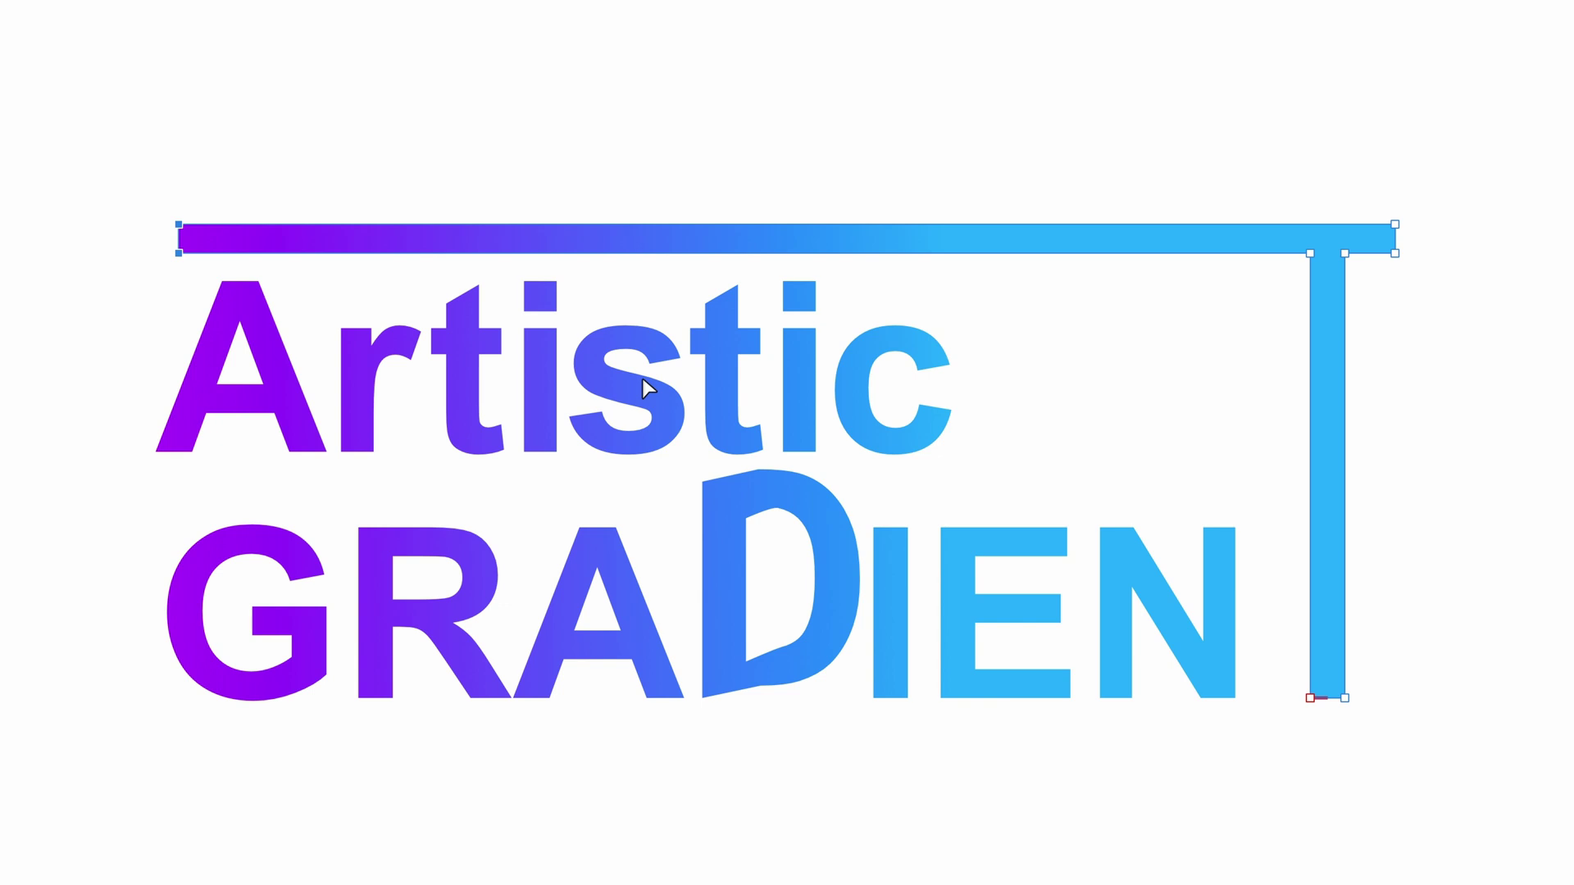
pyautogui.press('v')
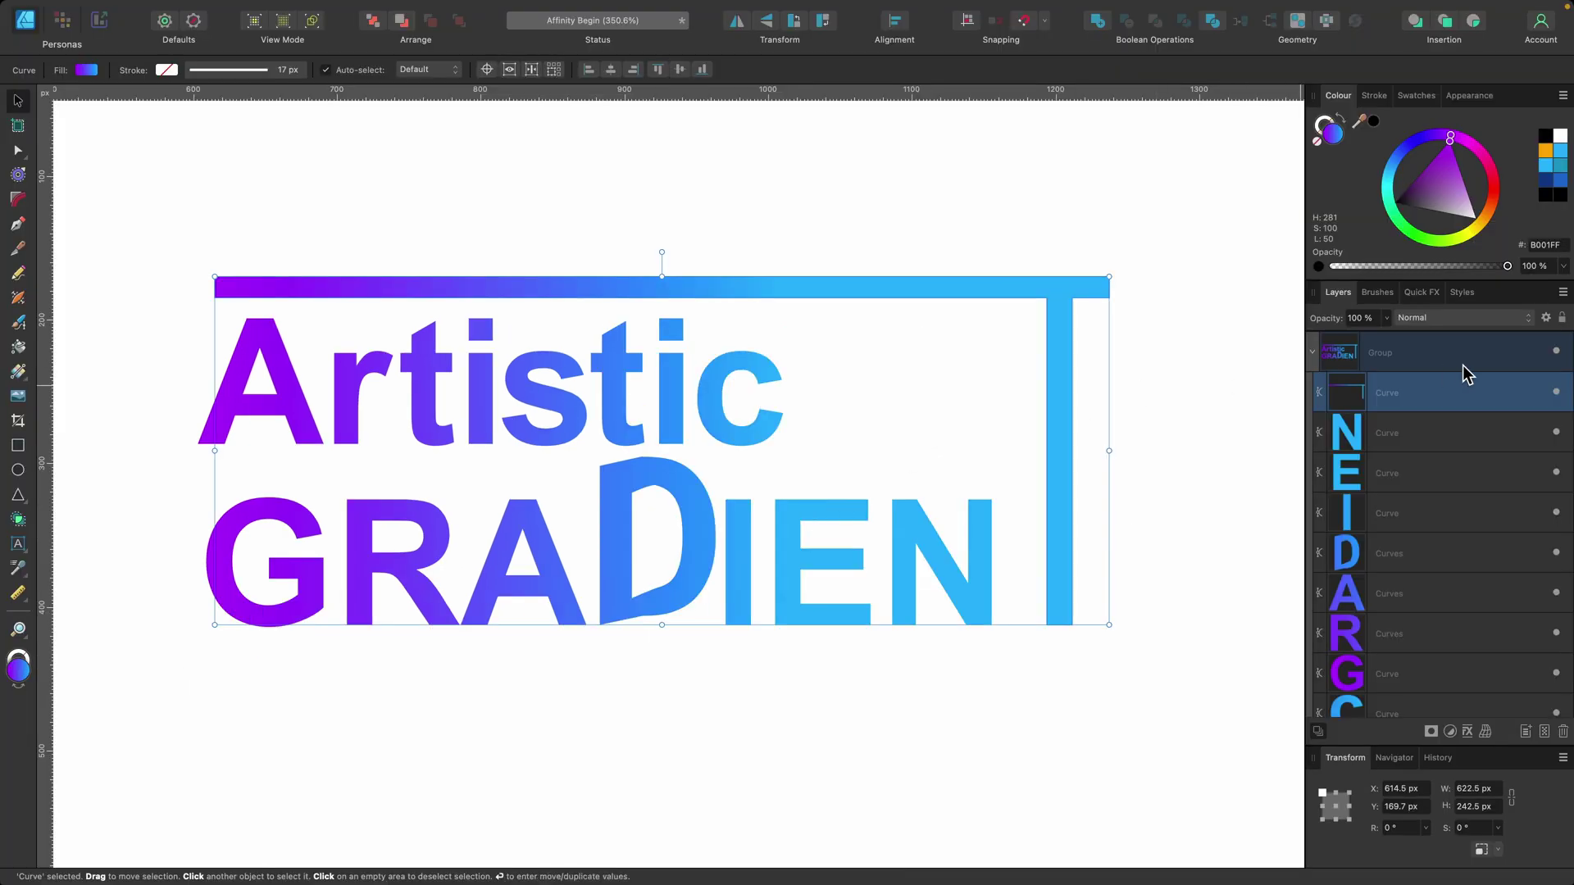
# Select all the letter curves, including the extended T bracket, in the Layers panel.
pyautogui.click(1463, 366)
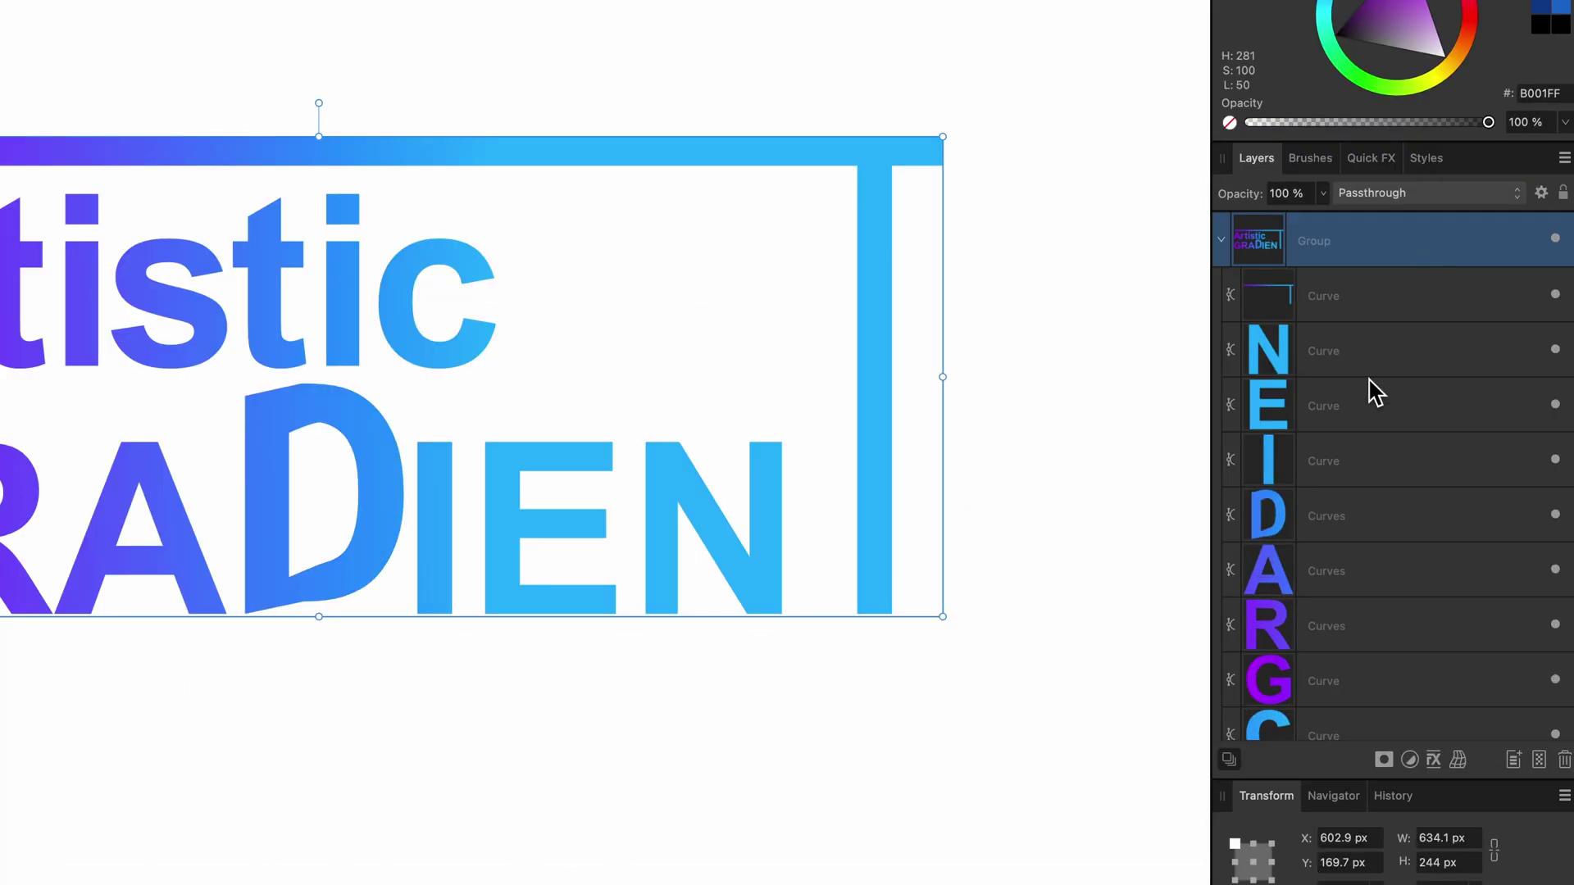
pyautogui.scroll(-5, 1349, 444)
pyautogui.scroll(5, 1420, 439)
pyautogui.click(1221, 242)
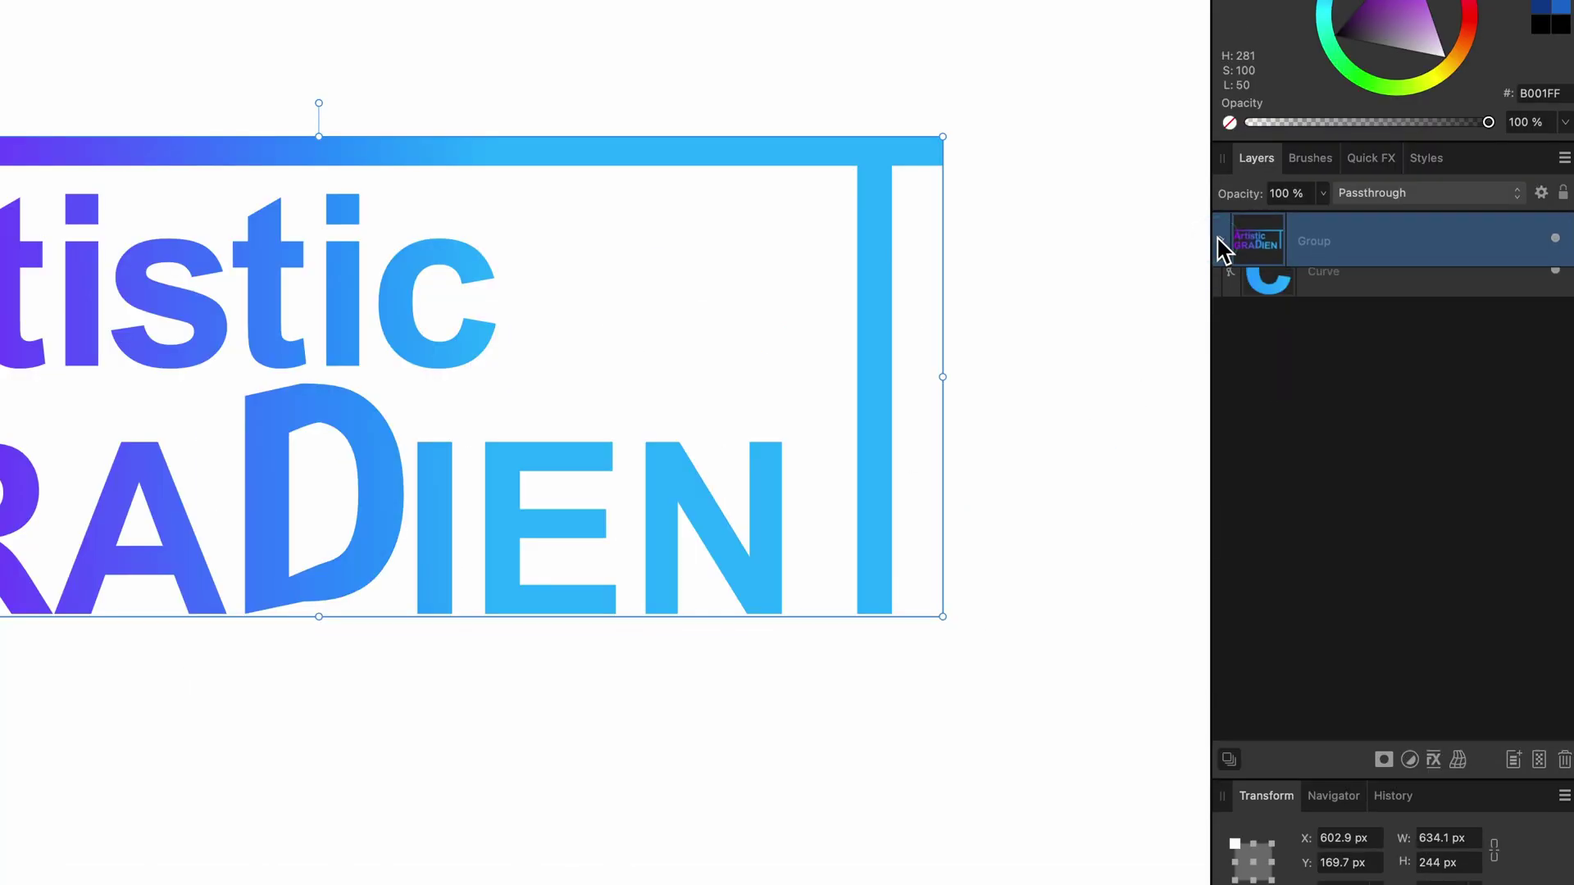
pyautogui.click(1221, 242)
pyautogui.click(1339, 309)
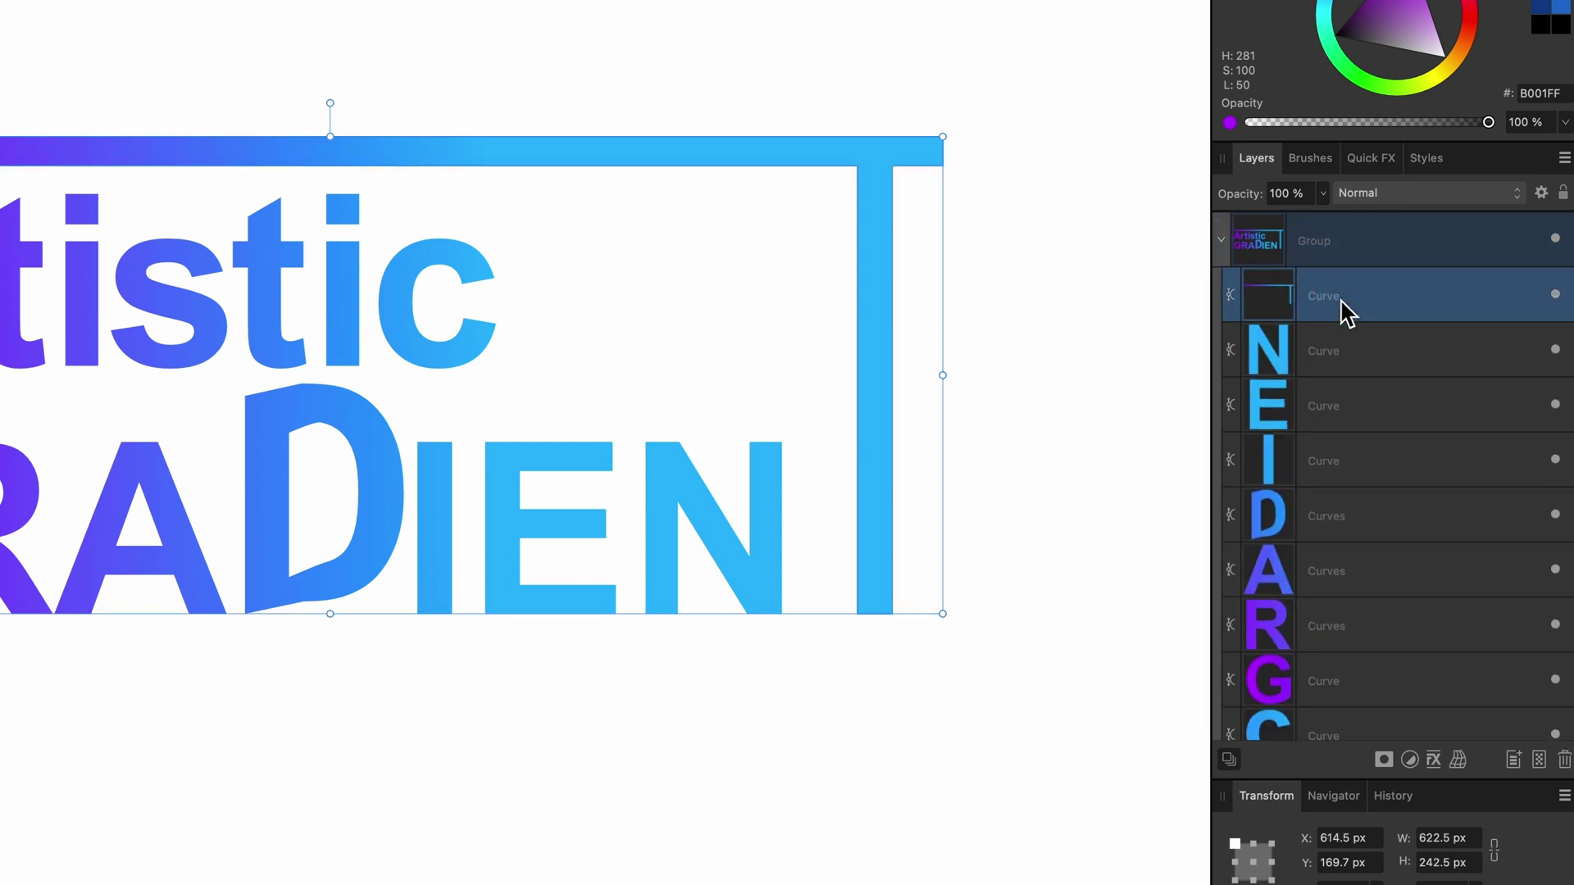
pyautogui.scroll(-5, 1339, 312)
pyautogui.keyDown('shift'); pyautogui.click(1346, 710); pyautogui.keyUp('shift')
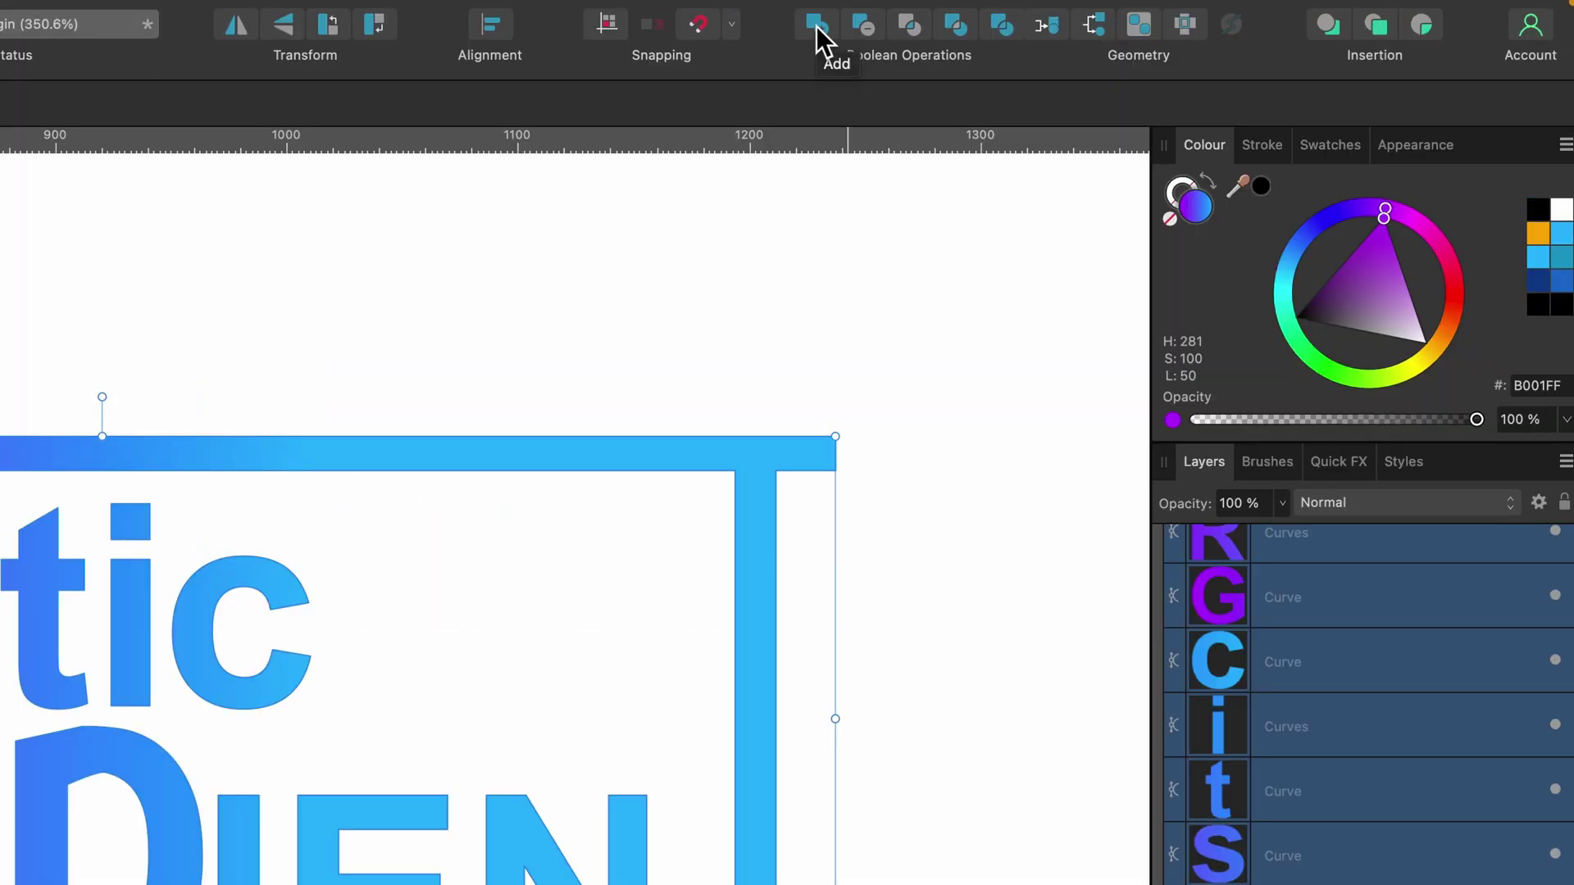
# Boolean-add the letters into one Curves object, delete the empty group, and shift the artwork up-left.
pyautogui.click(816, 27)
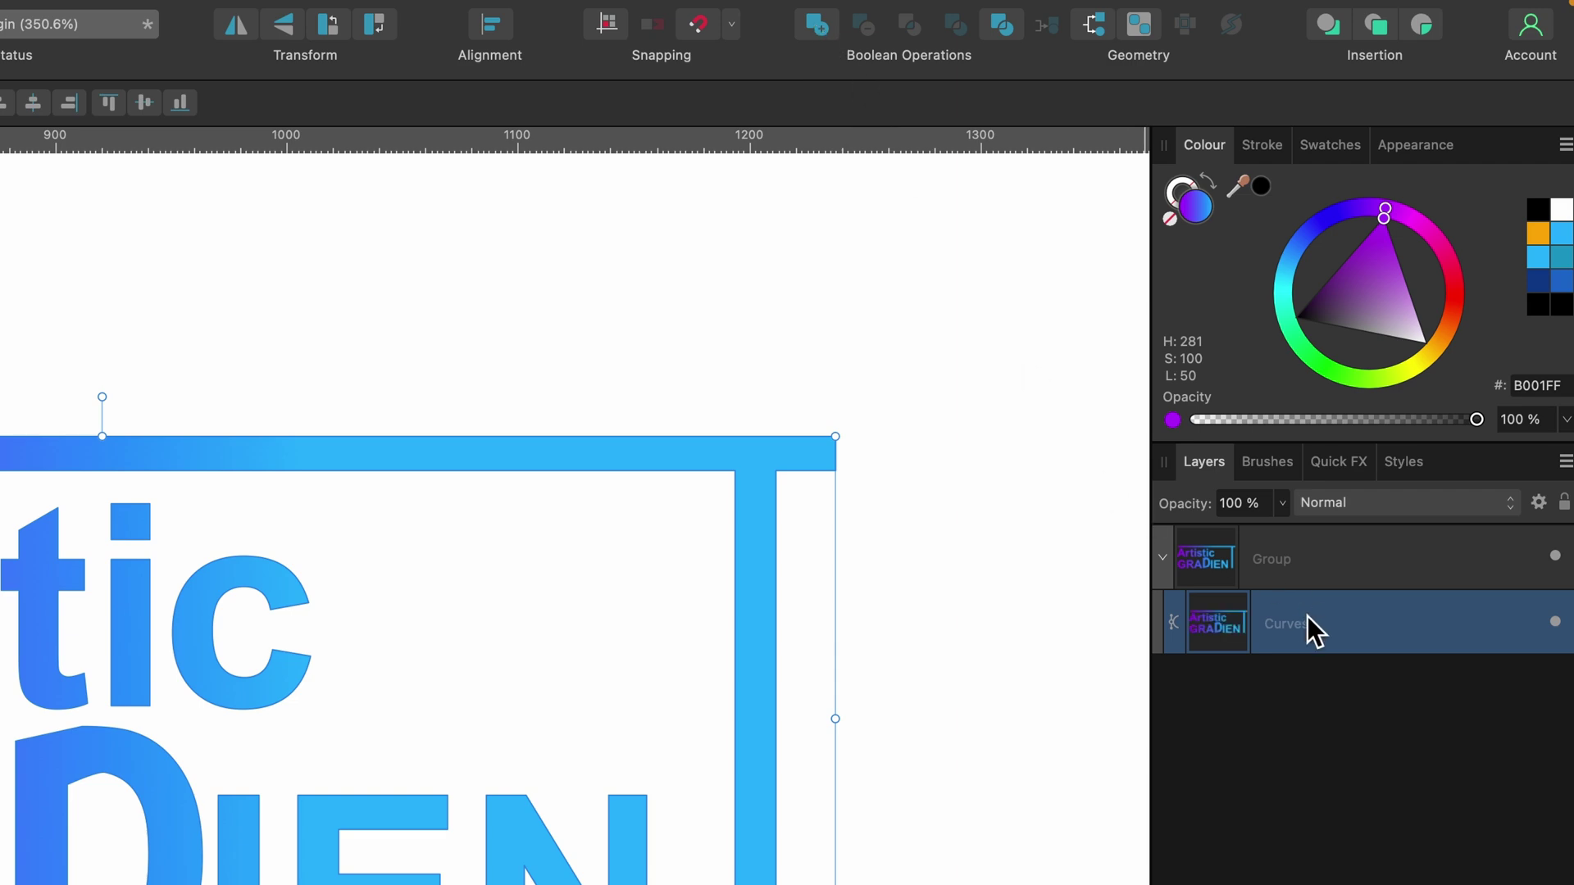
pyautogui.moveTo(1307, 619); pyautogui.dragTo(1255, 538)
pyautogui.click(1290, 632)
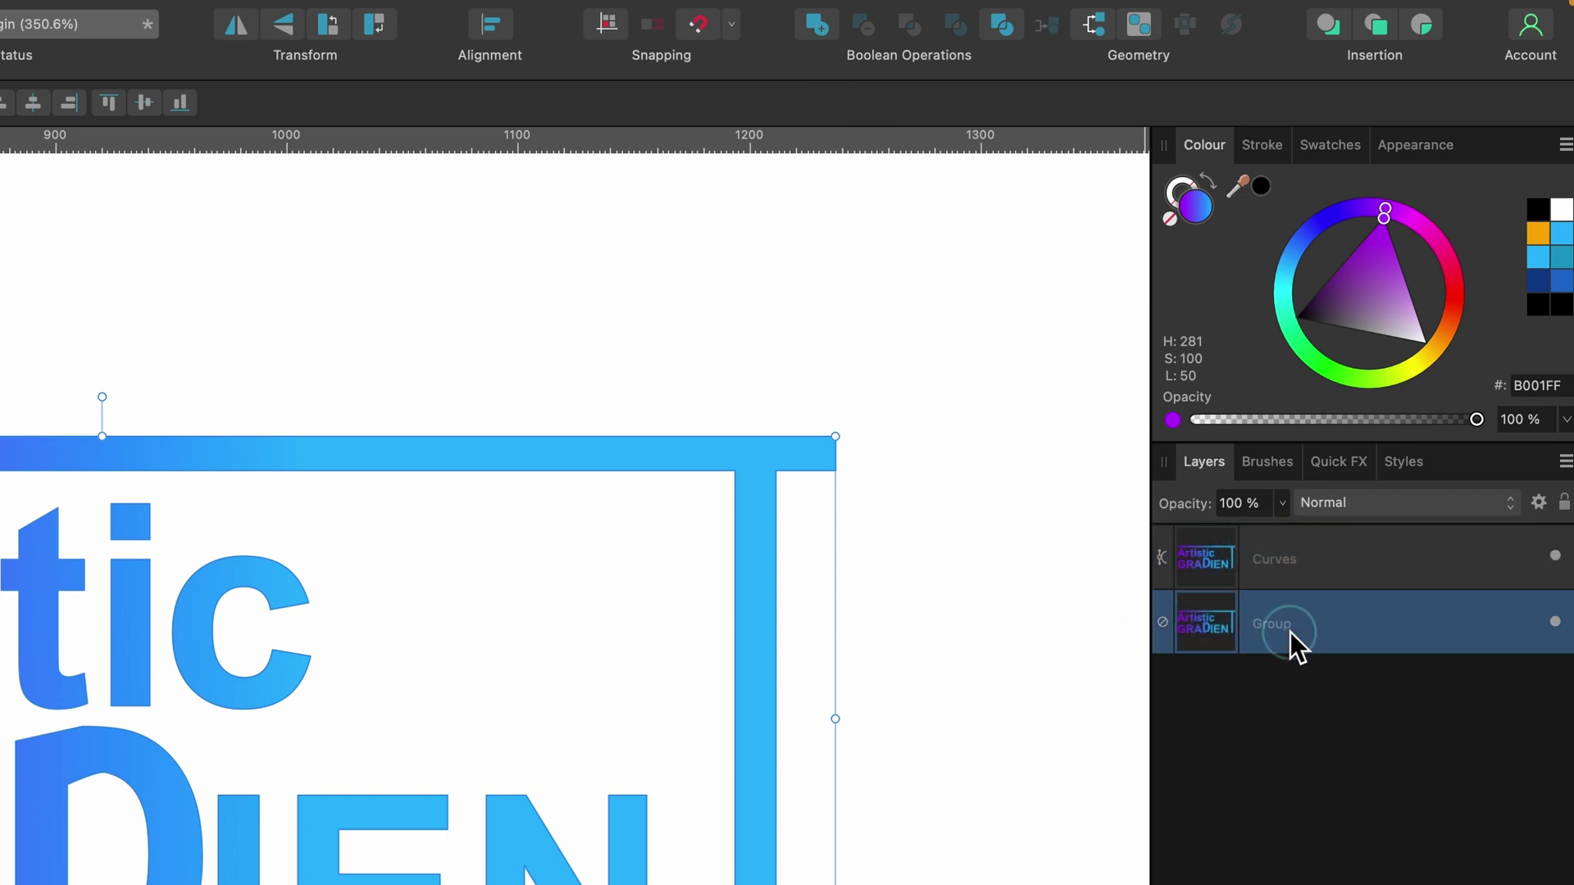
pyautogui.press('BackSpace')
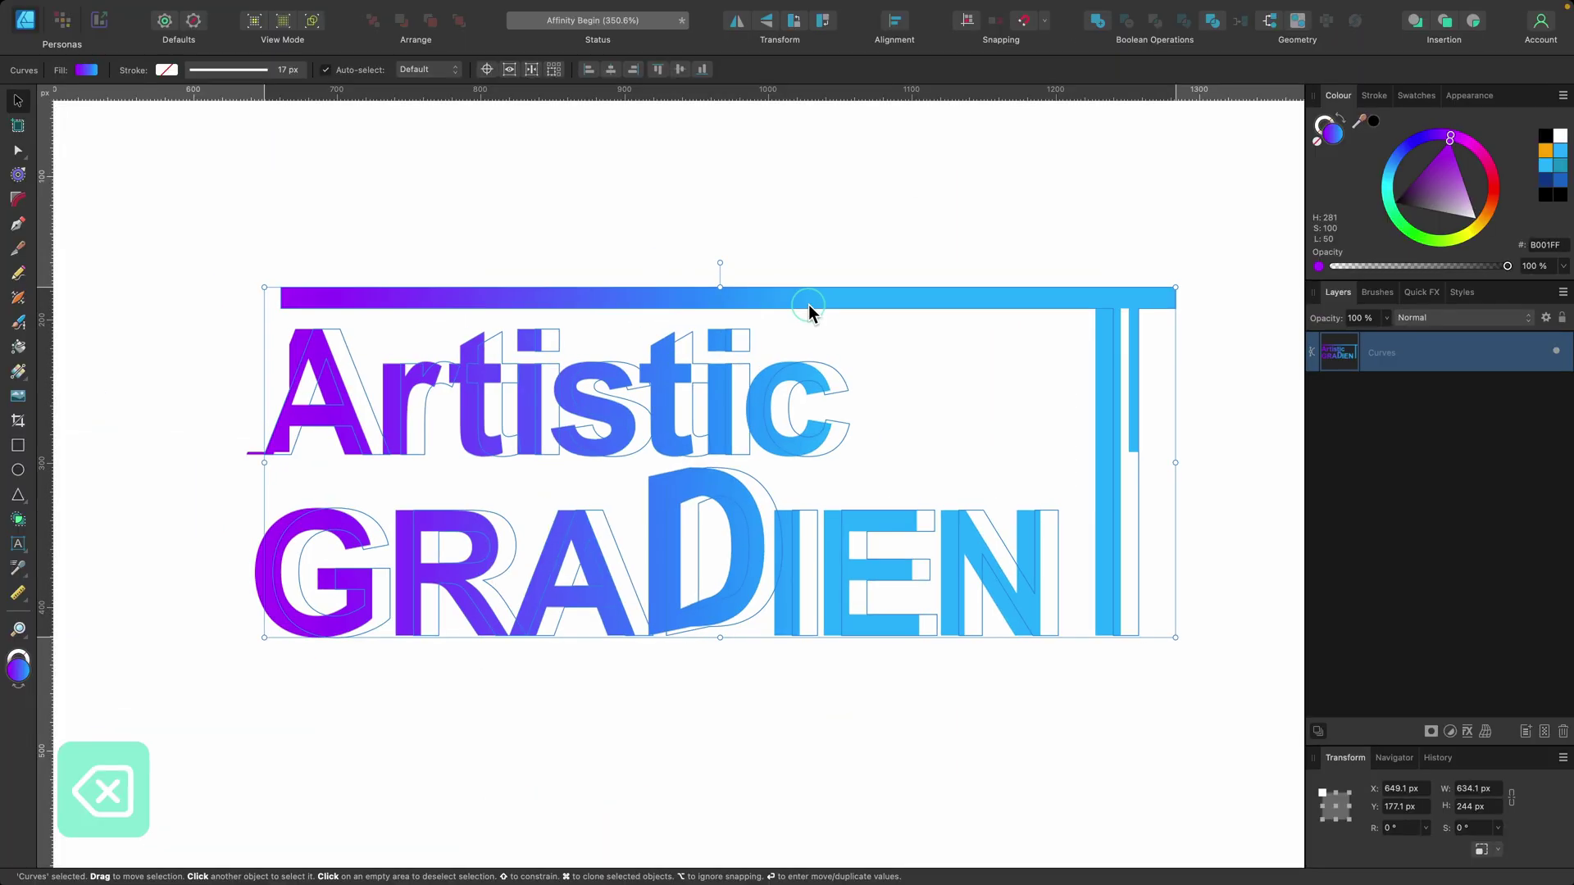
pyautogui.moveTo(809, 311); pyautogui.dragTo(766, 288)
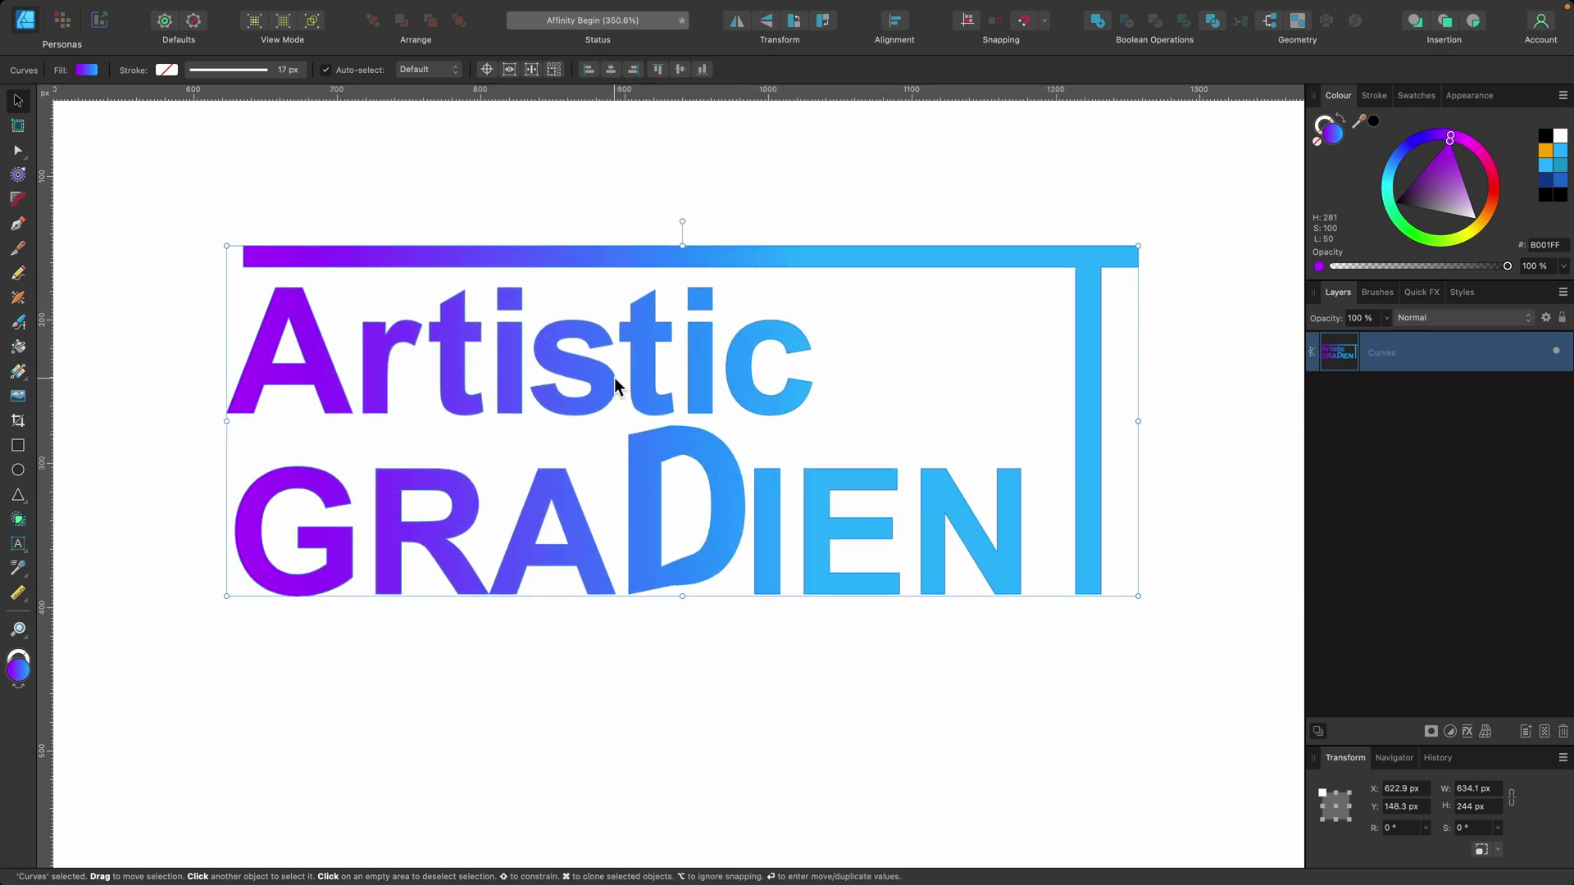
pyautogui.press('g')
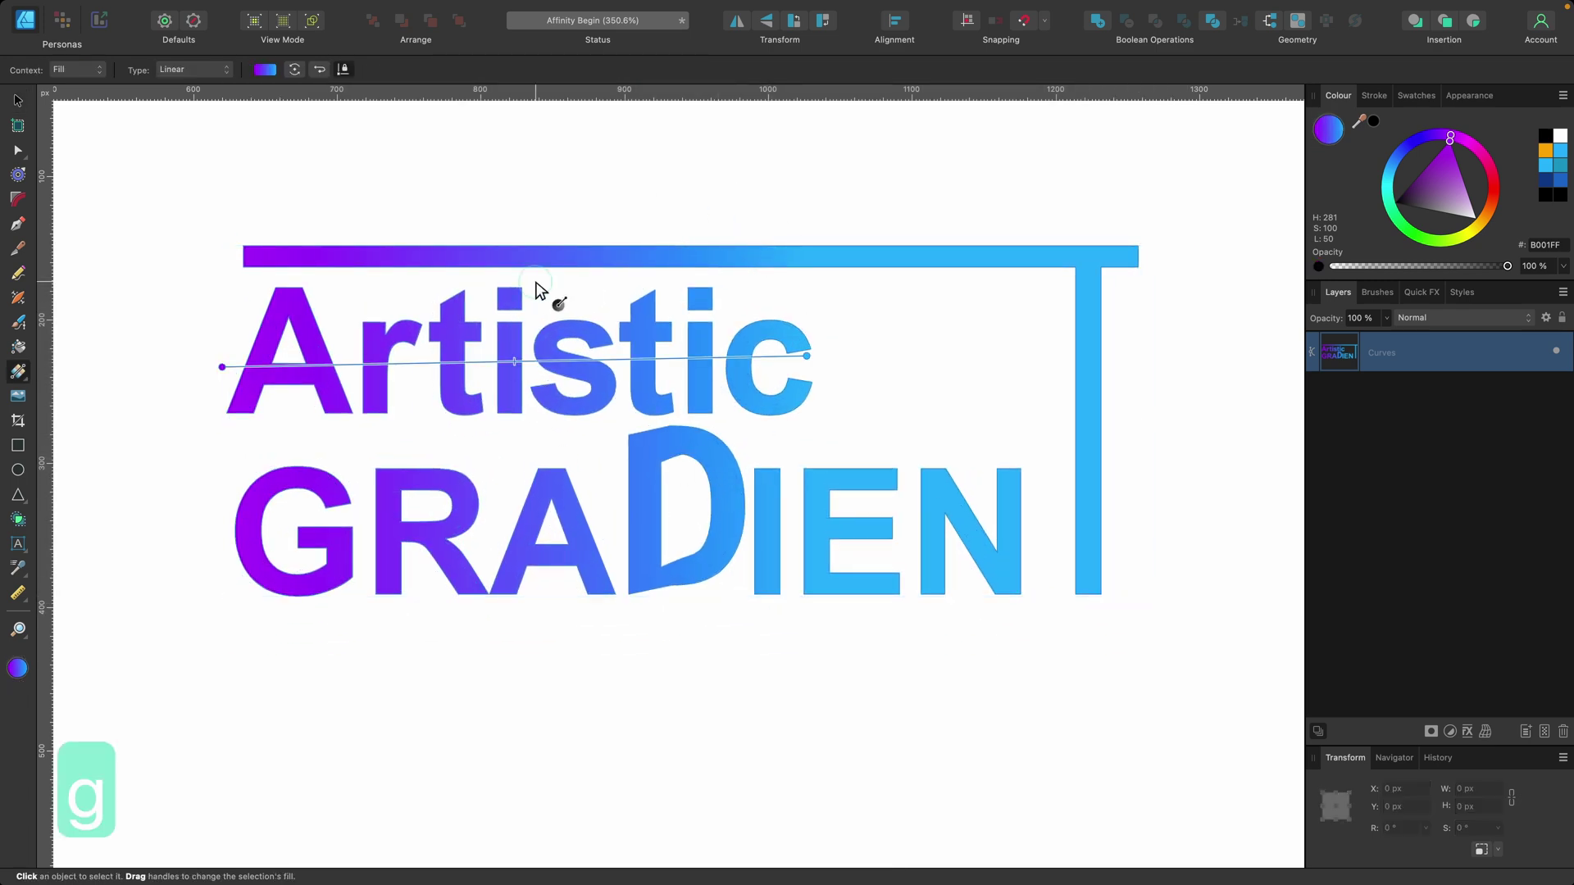